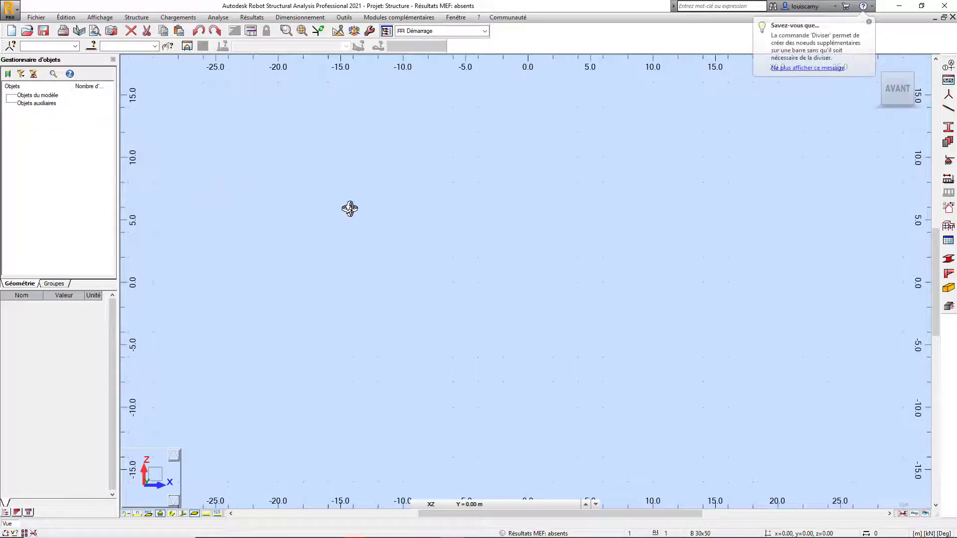
# Define Cartesian construction lines along X at positions 0, 2, 4, 8 and 16 m.
pyautogui.click(947, 67)
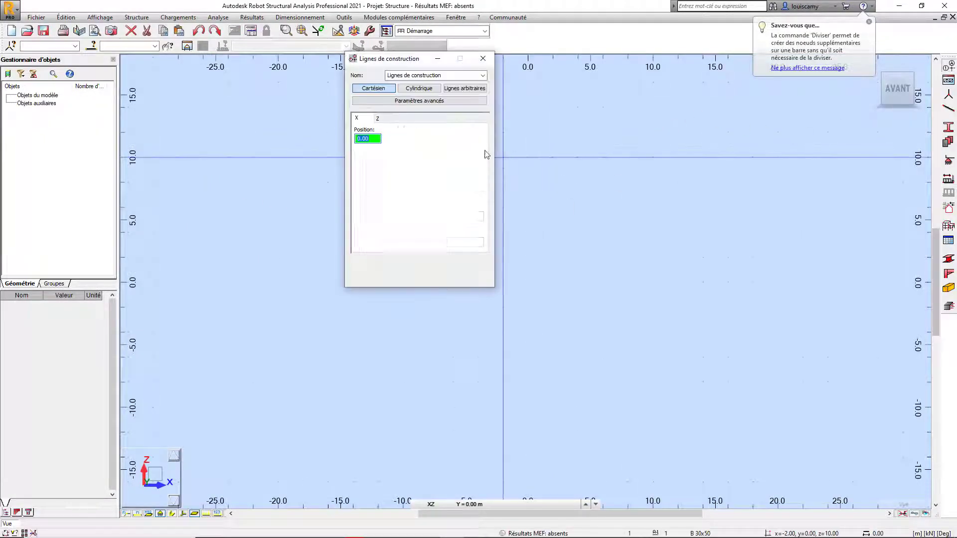
pyautogui.click(460, 170)
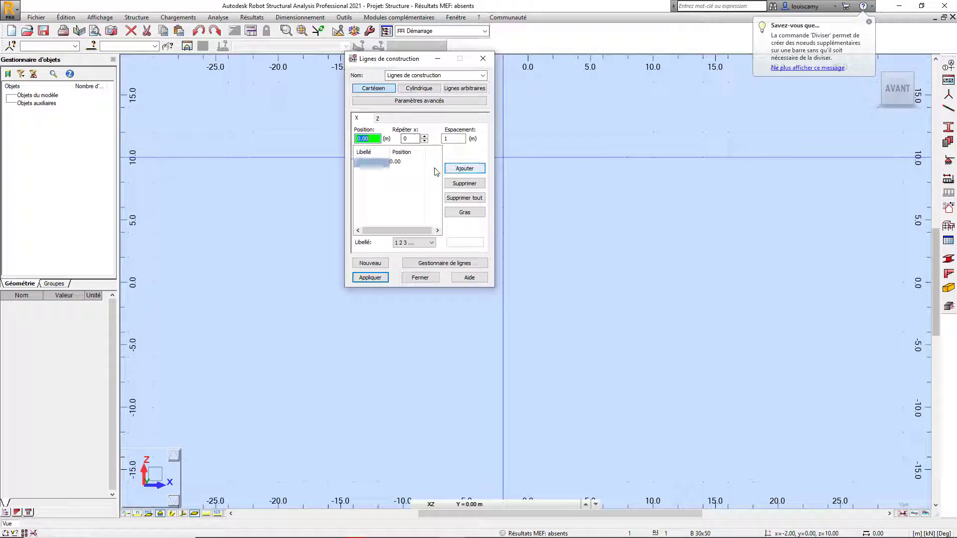
pyautogui.write('5')
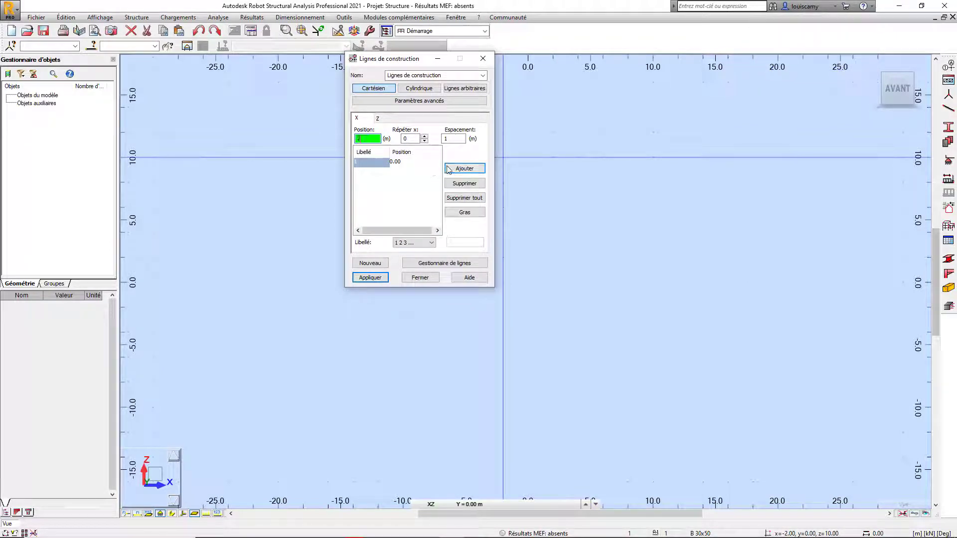
pyautogui.click(452, 169)
pyautogui.click(458, 169)
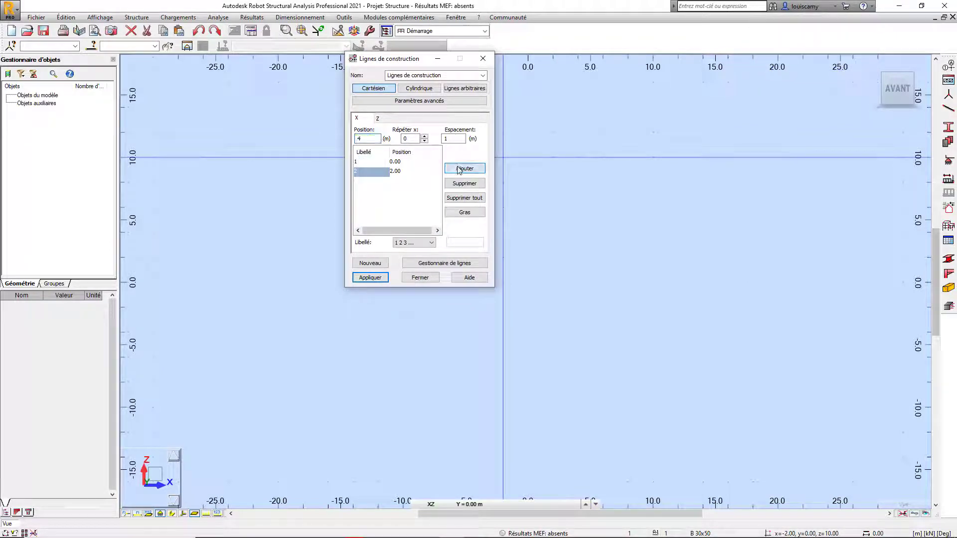
pyautogui.click(462, 169)
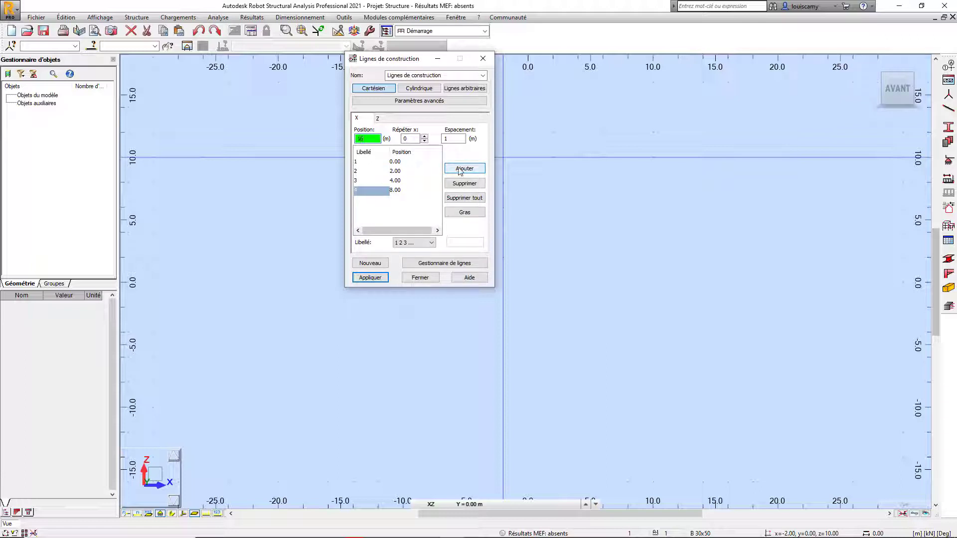
pyautogui.click(460, 169)
# Add Z construction lines at 0 and 4 m and apply the grid to the model.
pyautogui.click(386, 119)
pyautogui.click(468, 169)
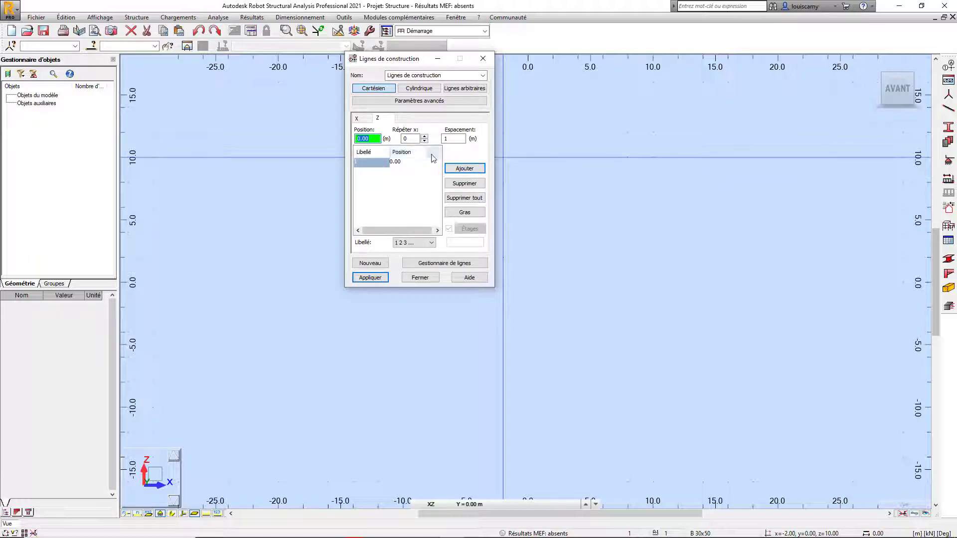
pyautogui.write('4')
pyautogui.click(459, 170)
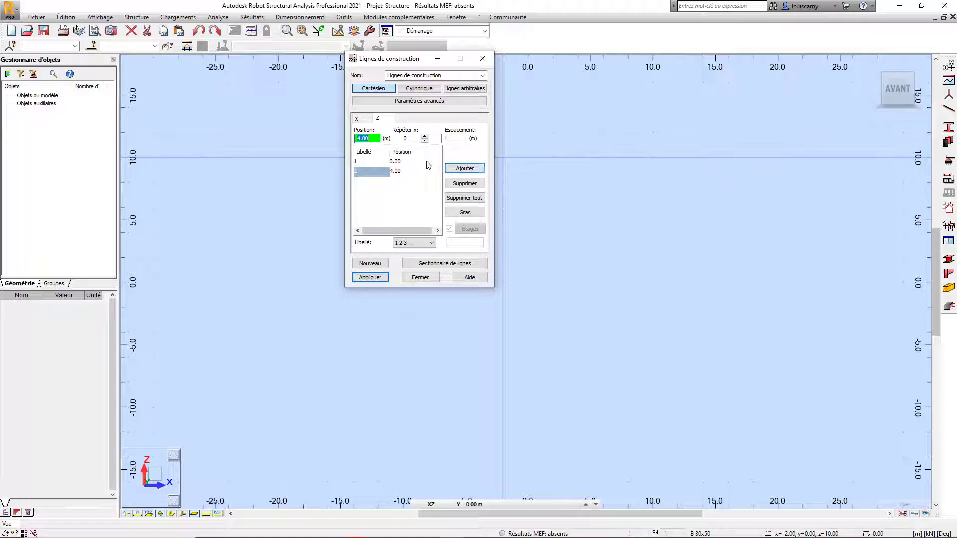
pyautogui.click(382, 277)
pyautogui.click(421, 278)
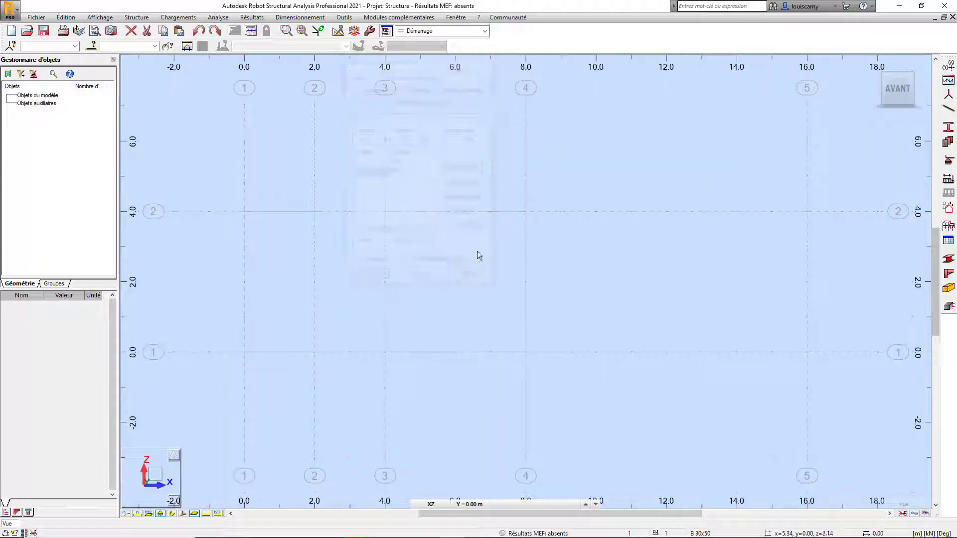
# Create an arc with bars by the début - fin - centre method, through (0, 0), (16, 0) and (8, 4).
pyautogui.scroll(-2, 440, 165)
pyautogui.moveTo(542, 225); pyautogui.dragTo(534, 200, button='middle')
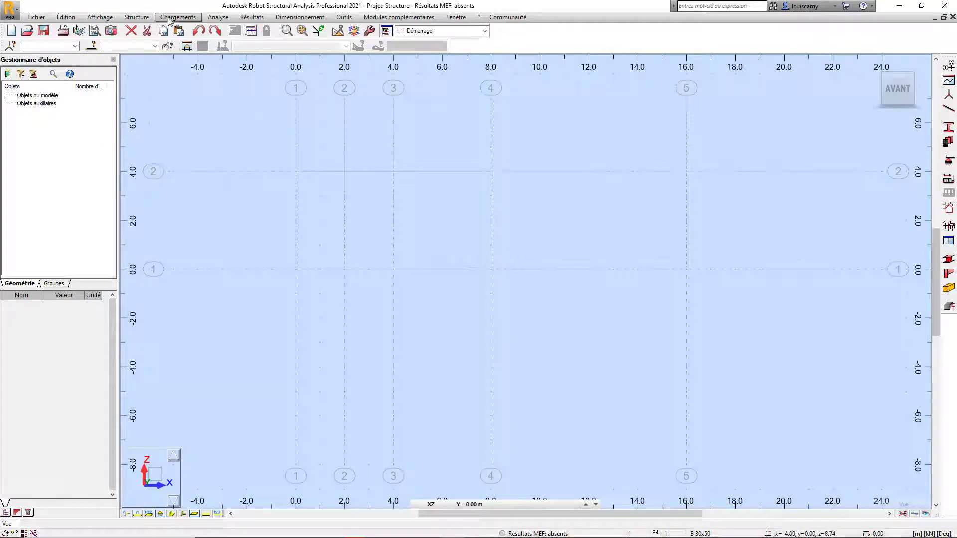
pyautogui.click(145, 17)
pyautogui.moveTo(181, 84)
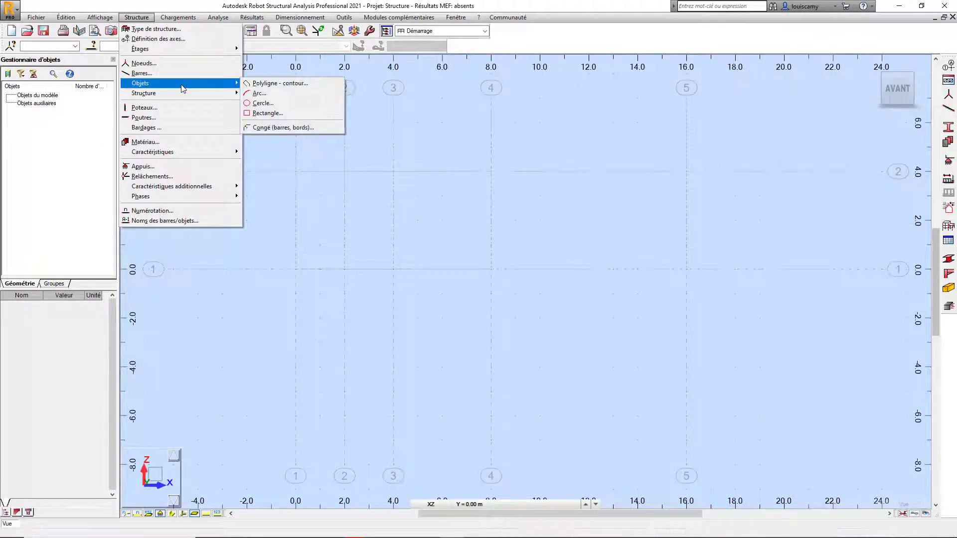
pyautogui.click(265, 95)
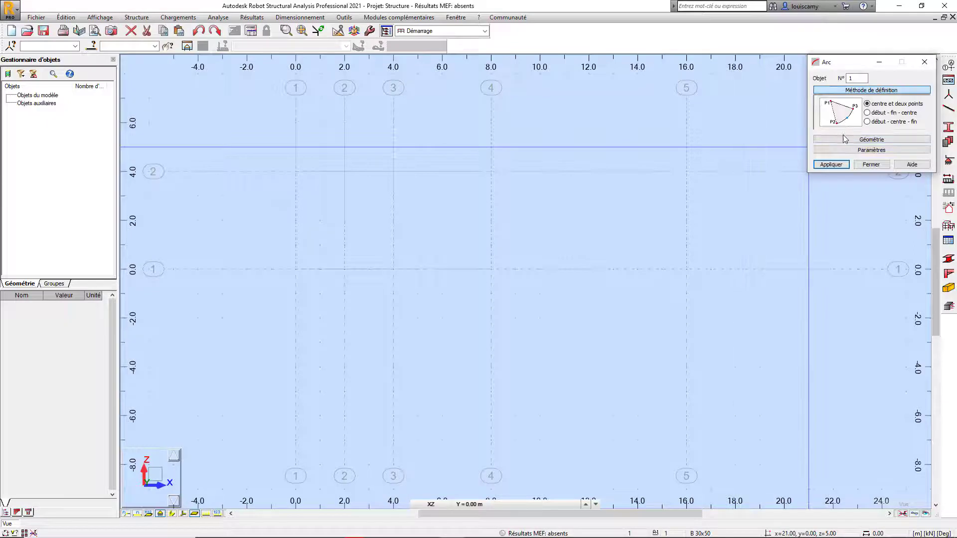
pyautogui.click(872, 191)
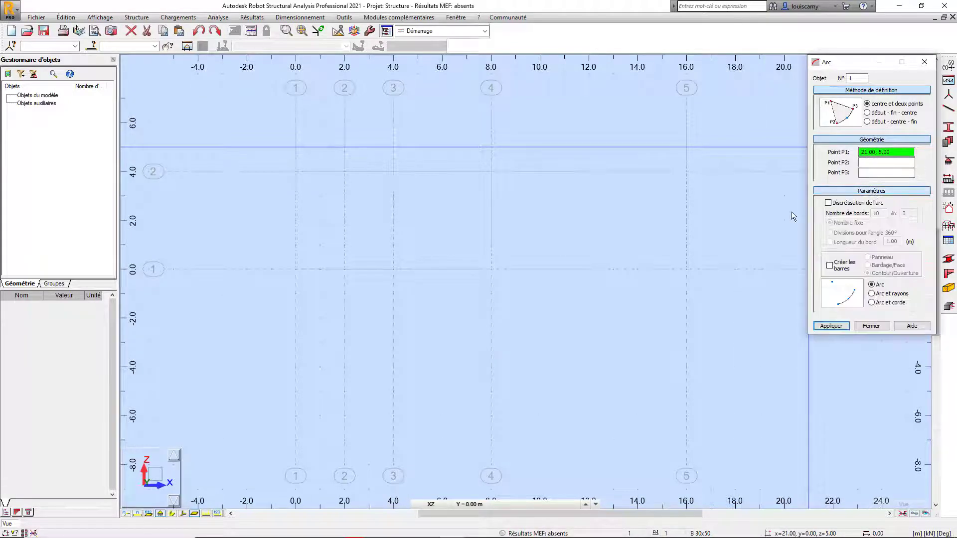
pyautogui.scroll(-2, 438, 222)
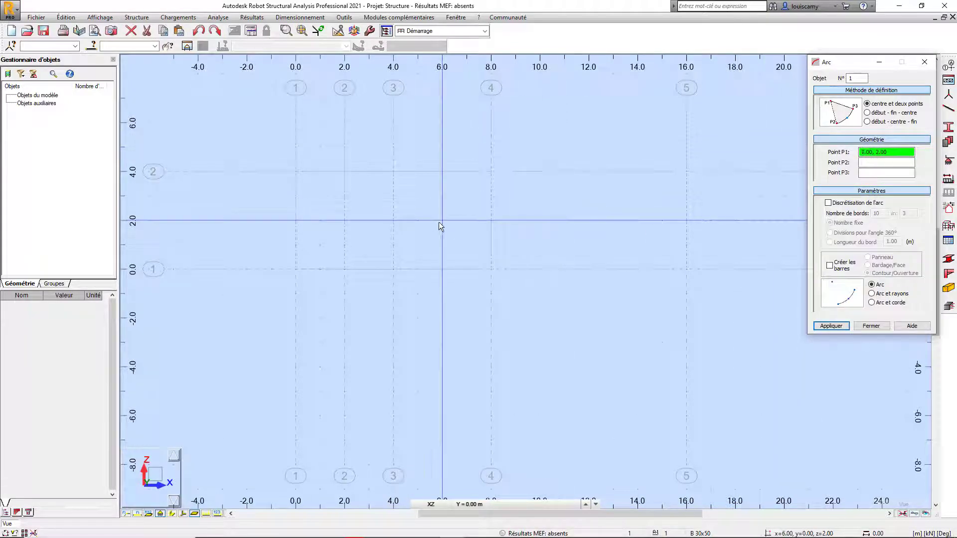
pyautogui.click(868, 114)
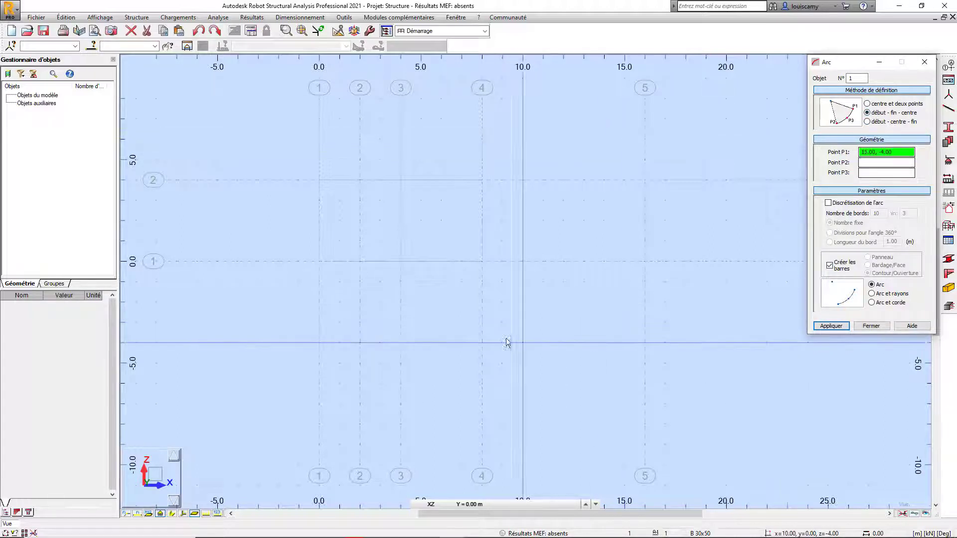
pyautogui.click(318, 262)
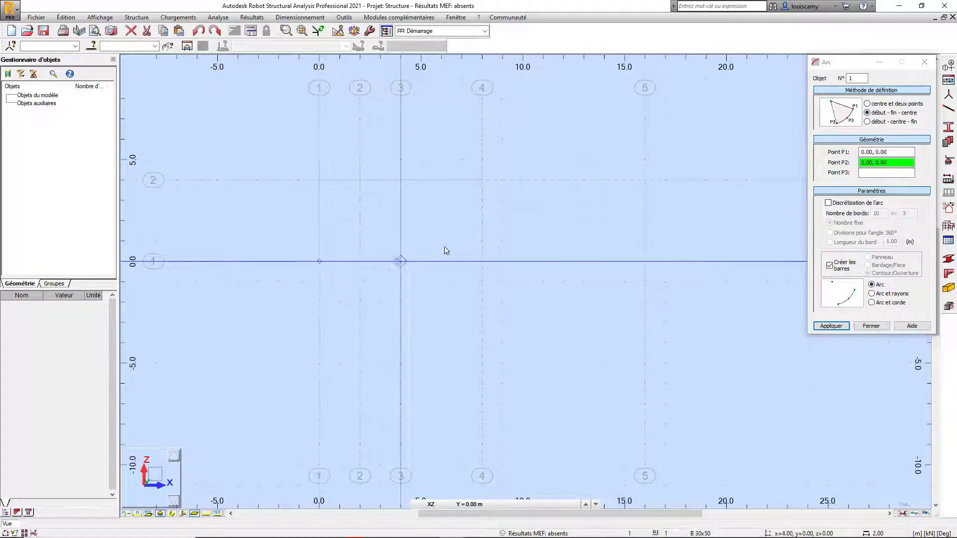
pyautogui.click(650, 269)
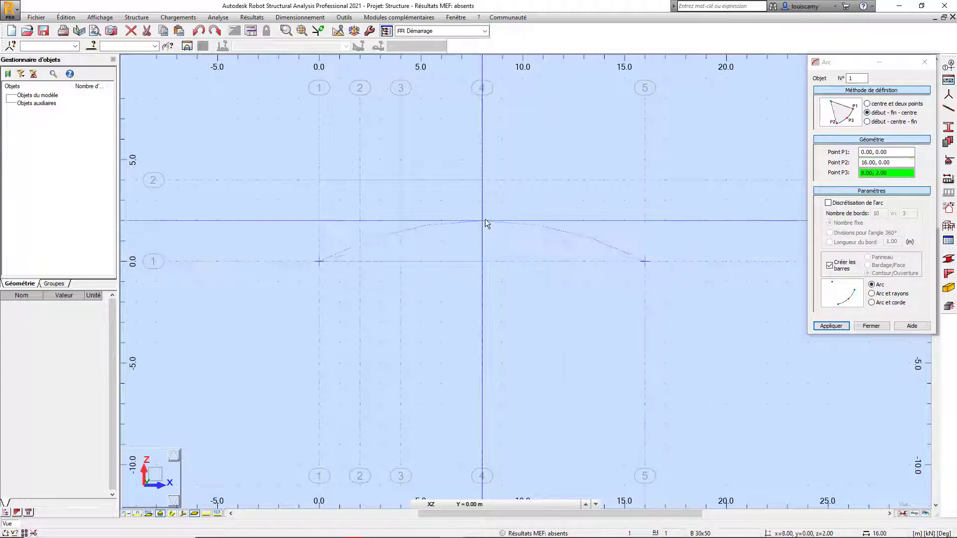
pyautogui.click(487, 184)
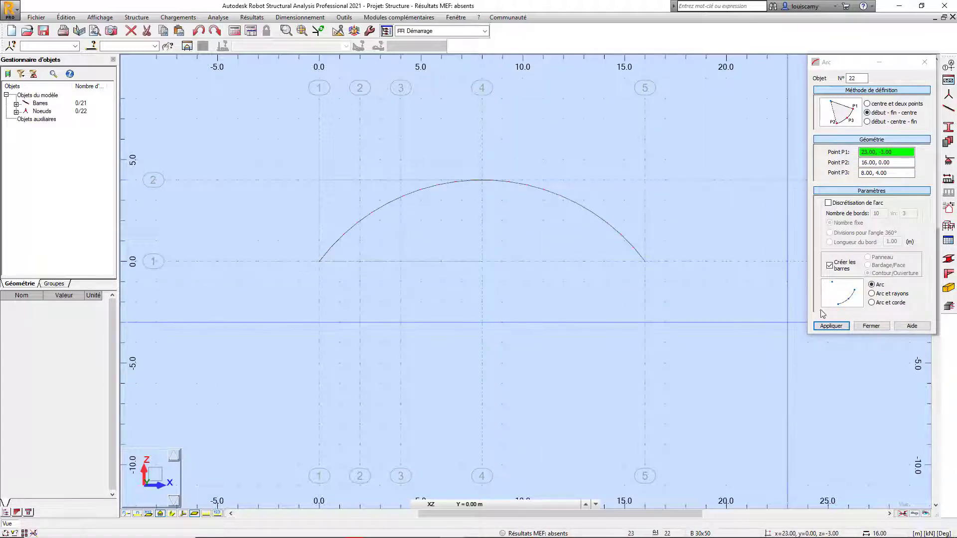
pyautogui.click(865, 327)
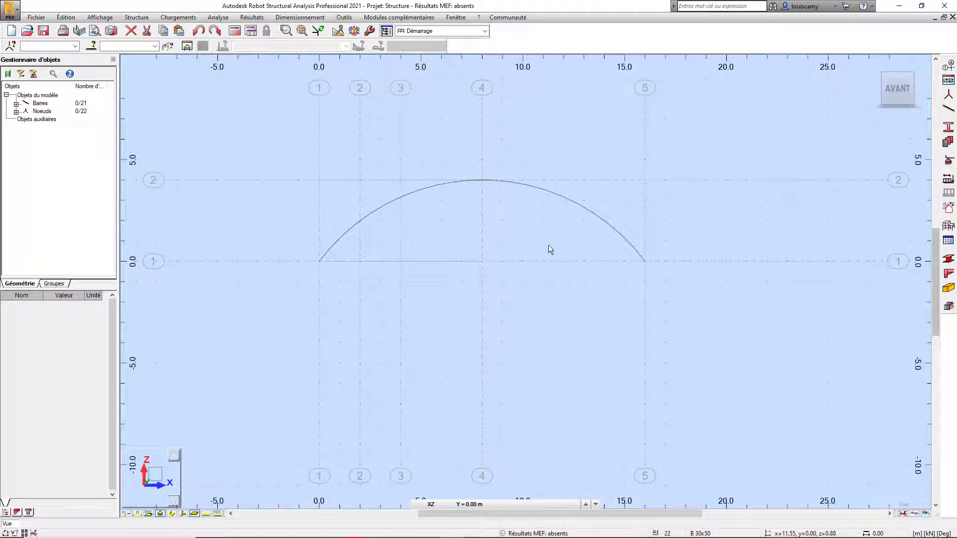
# Divide the short bar at the arch's crown into 2 segments, splitting the bar itself instead of only generating nodes.
pyautogui.click(480, 179)
pyautogui.scroll(2, 480, 179)
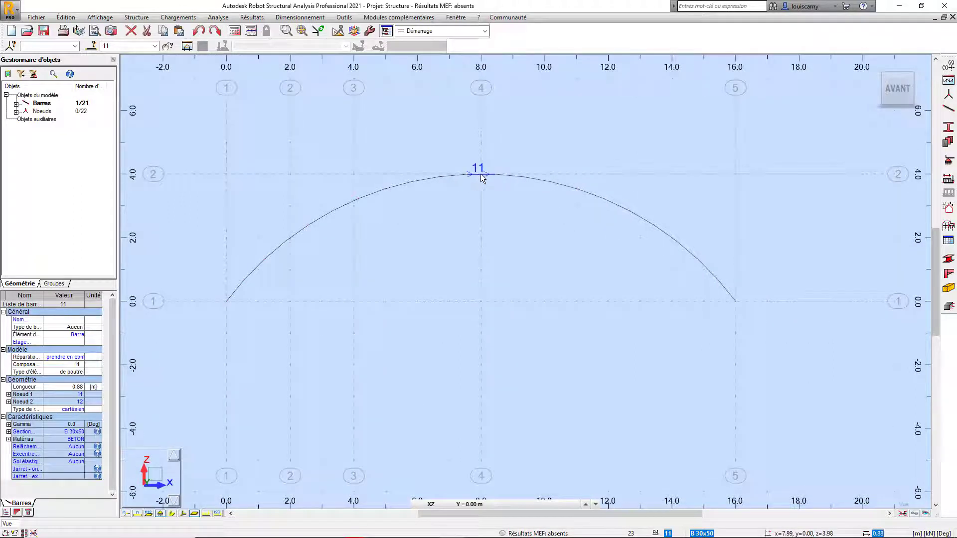
pyautogui.click(338, 31)
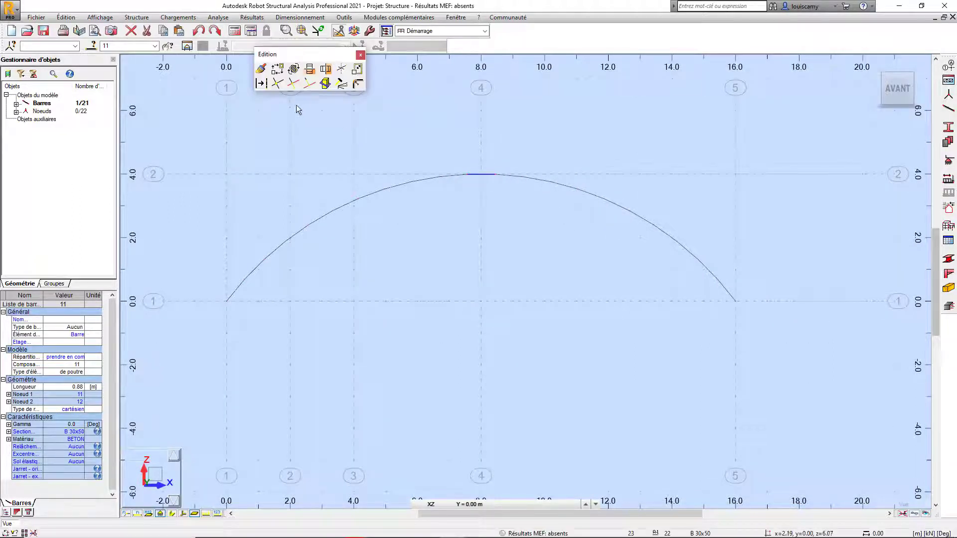
pyautogui.click(262, 85)
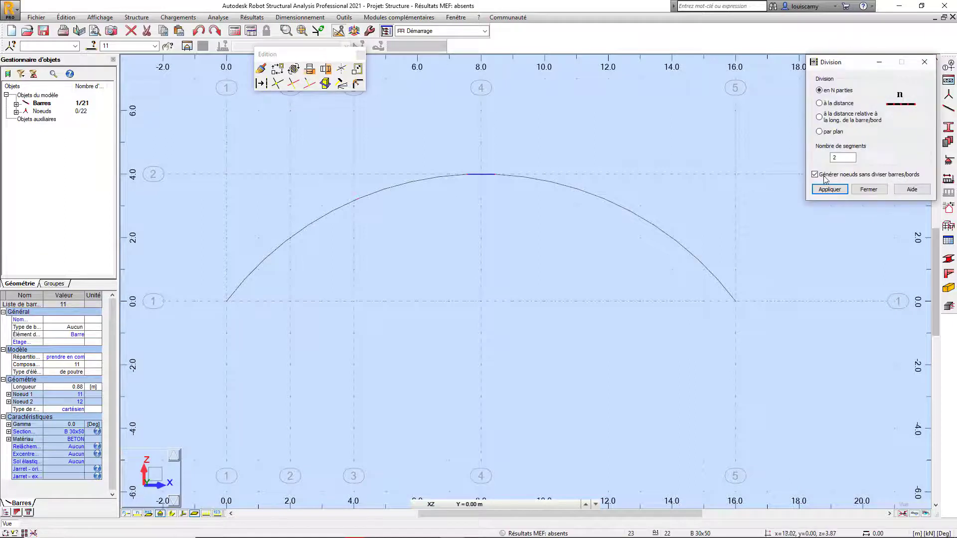
pyautogui.click(829, 189)
pyautogui.click(865, 195)
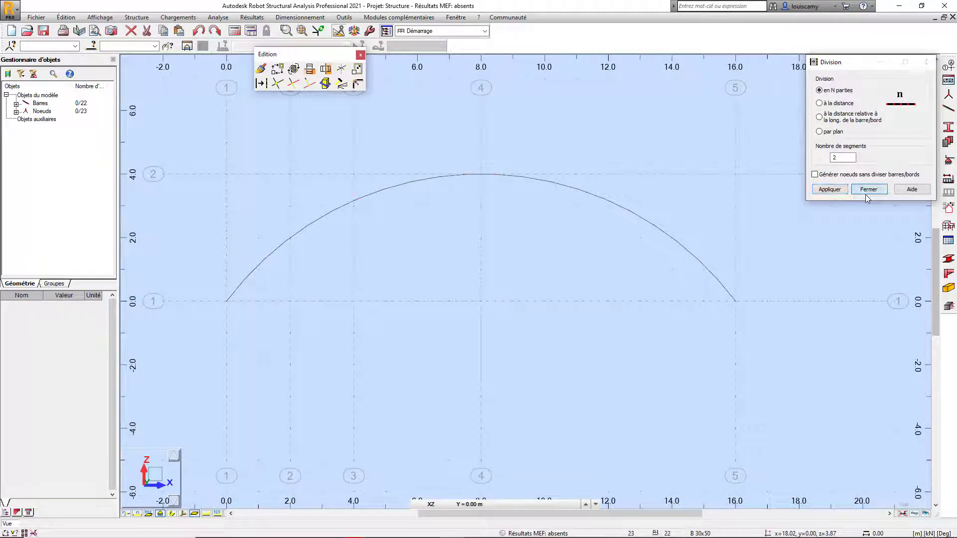
pyautogui.click(360, 55)
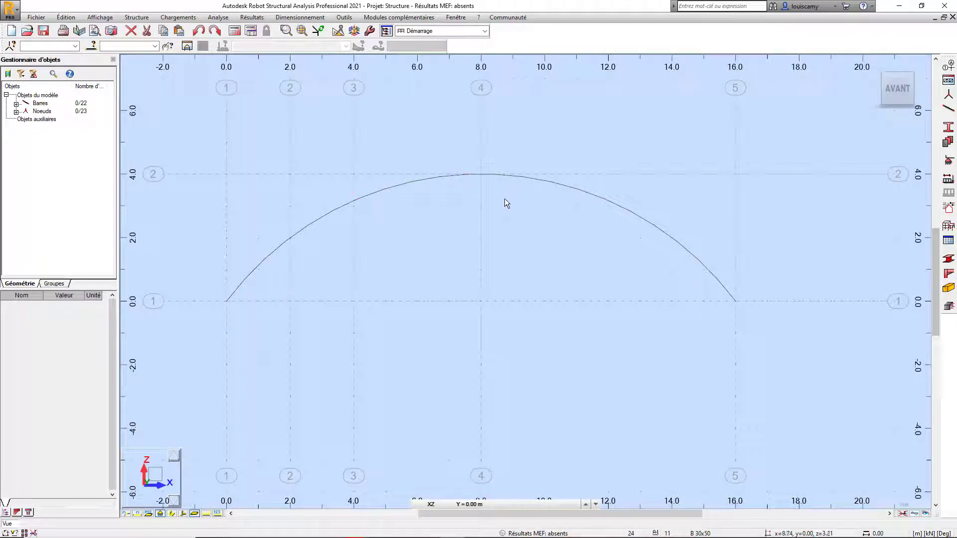
# Check the ART-ART1 release definition and assign it to the short bar just right of the arch's crown.
pyautogui.scroll(-1, 465, 162)
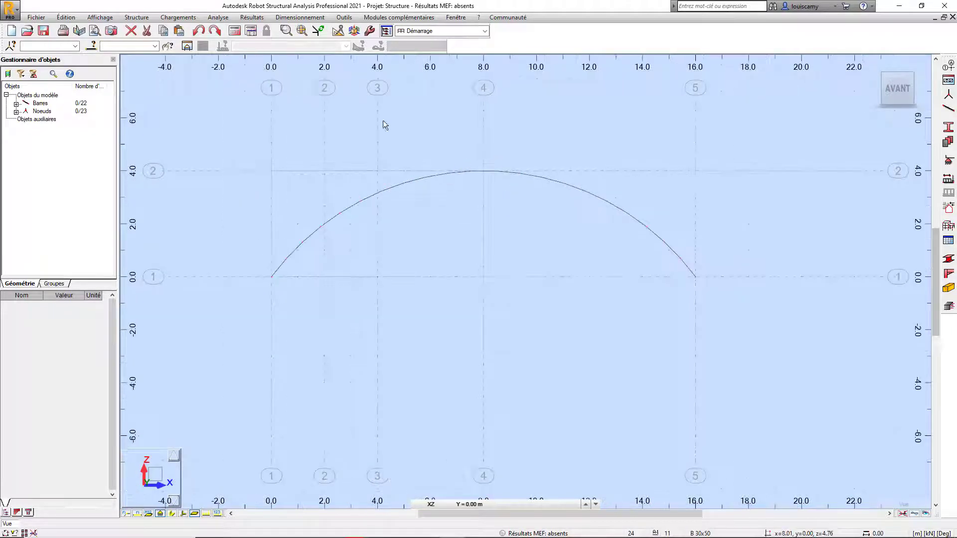
pyautogui.click(144, 21)
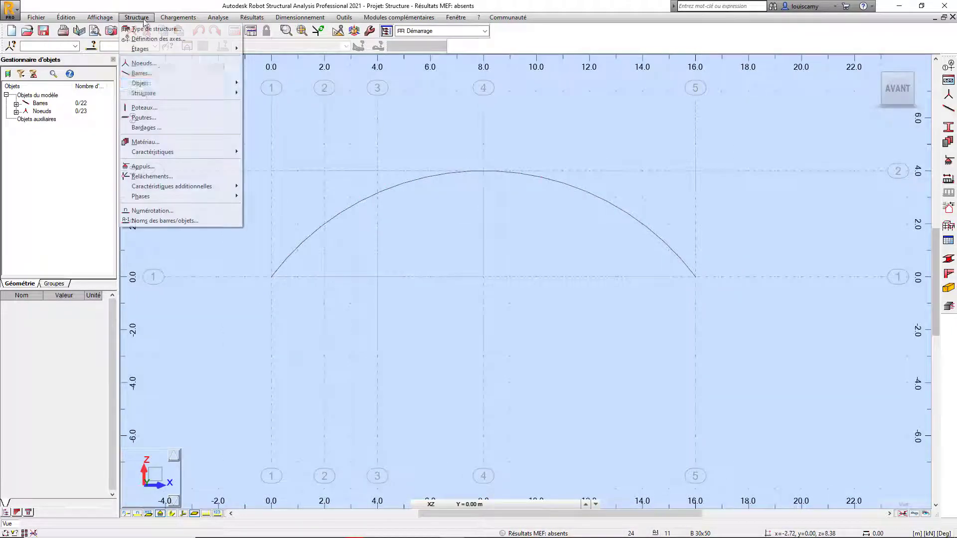
pyautogui.click(152, 176)
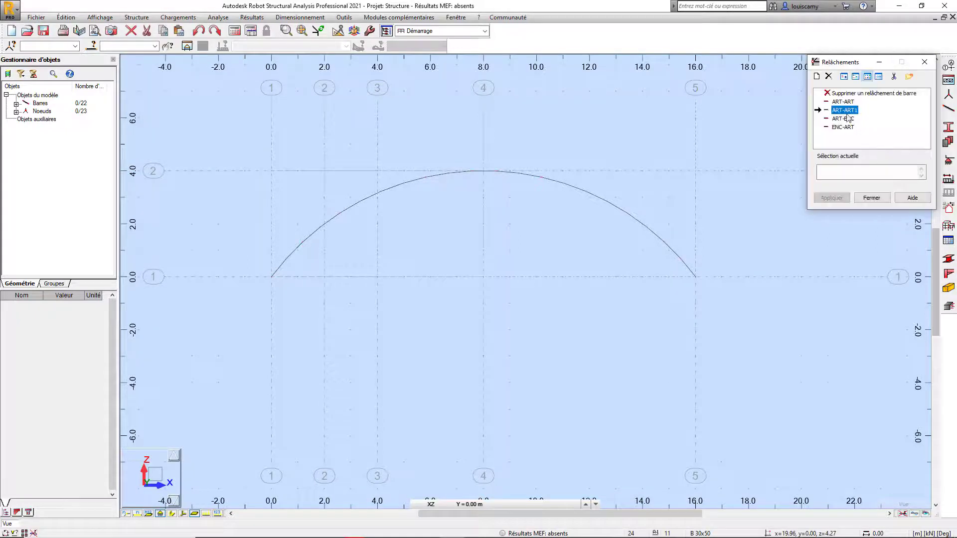
pyautogui.doubleClick(846, 113)
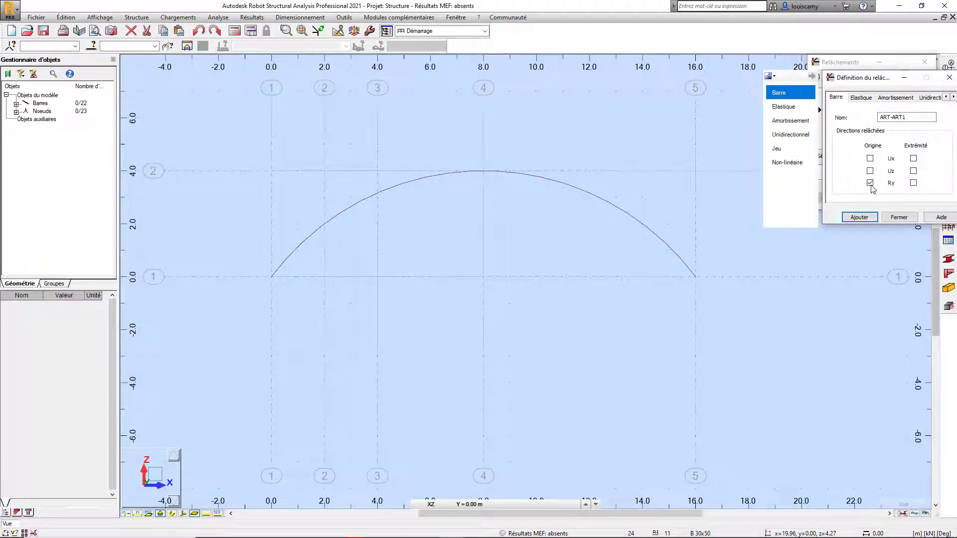
pyautogui.click(898, 217)
pyautogui.scroll(3, 488, 172)
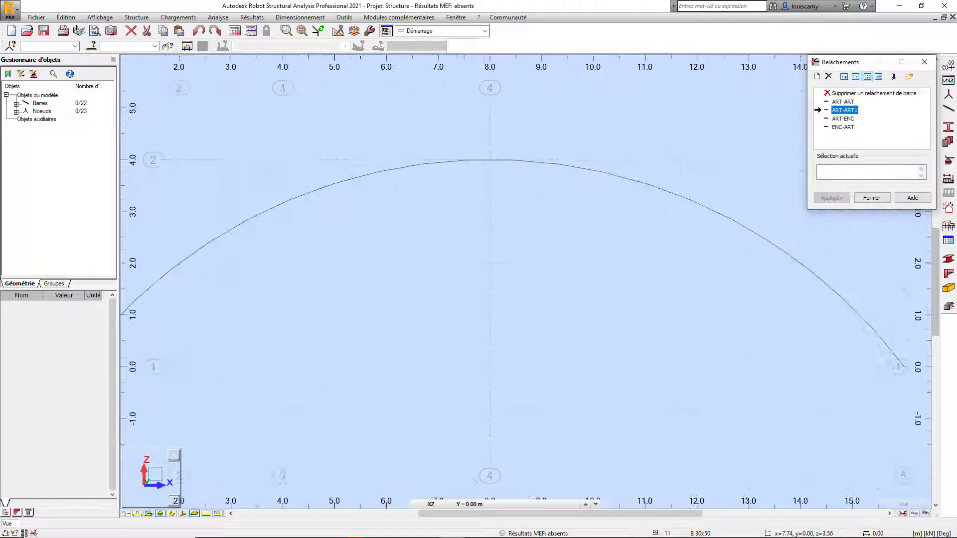
pyautogui.click(504, 154)
pyautogui.scroll(-3, 503, 155)
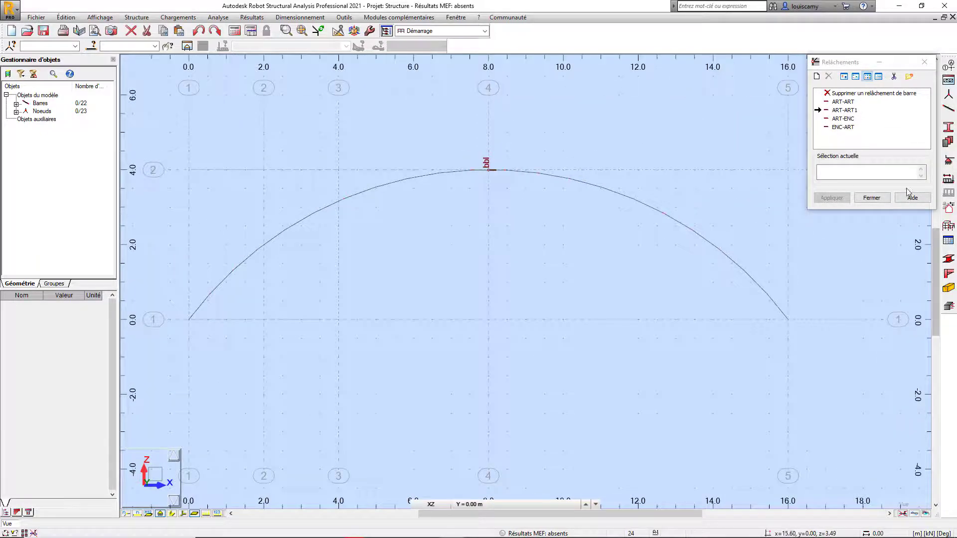
pyautogui.click(872, 198)
# Turn on the display of the Relâchements attribute in the view.
pyautogui.rightClick(453, 245)
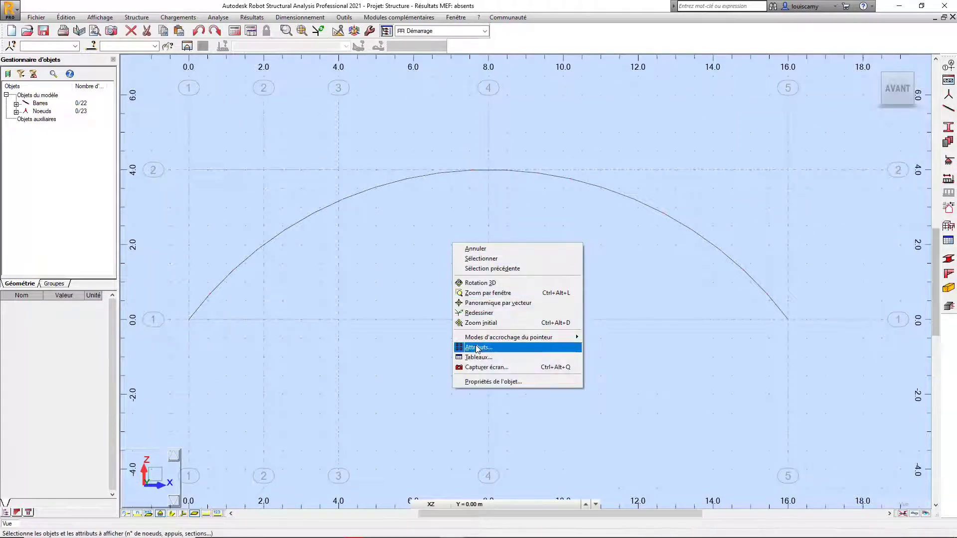
pyautogui.click(519, 347)
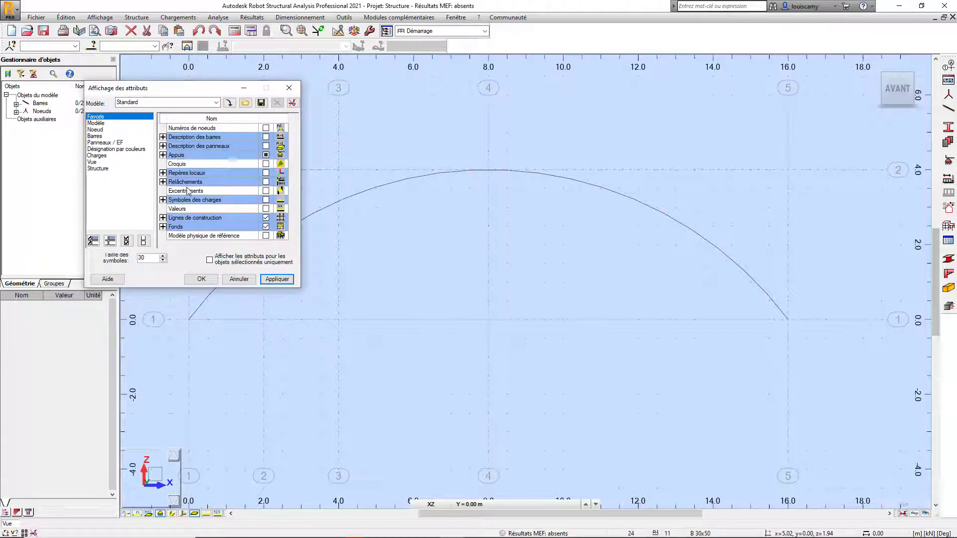
pyautogui.click(265, 182)
pyautogui.click(278, 279)
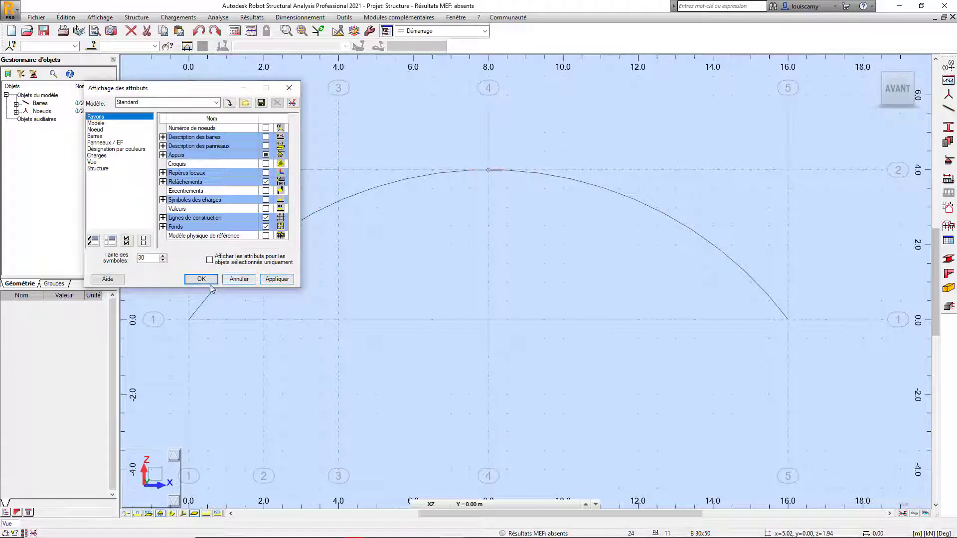
pyautogui.click(192, 283)
# Assign the Rotule support to both end nodes of the arch, at x = 0 and x = 16.
pyautogui.scroll(-2, 563, 176)
pyautogui.moveTo(534, 235); pyautogui.dragTo(527, 223, button='middle')
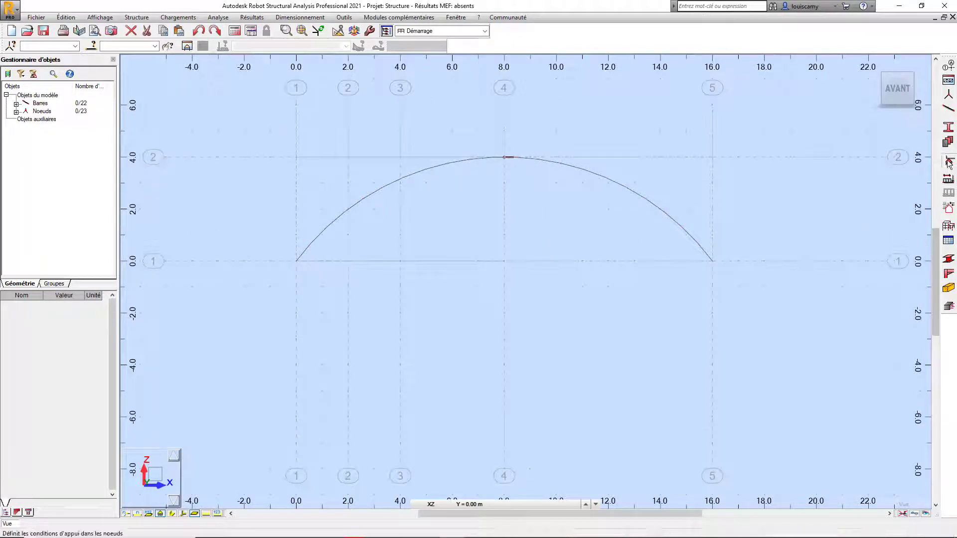
pyautogui.click(947, 209)
pyautogui.click(679, 125)
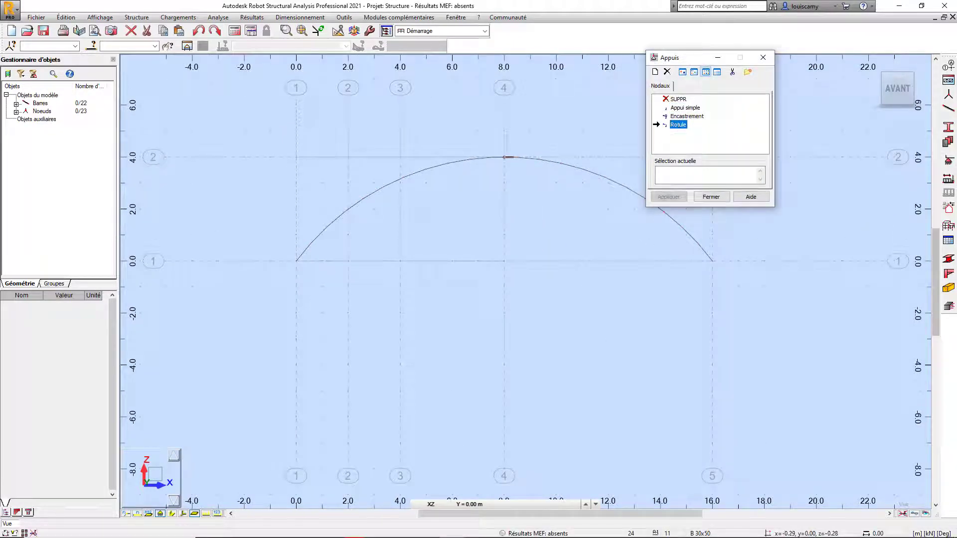
pyautogui.click(296, 260)
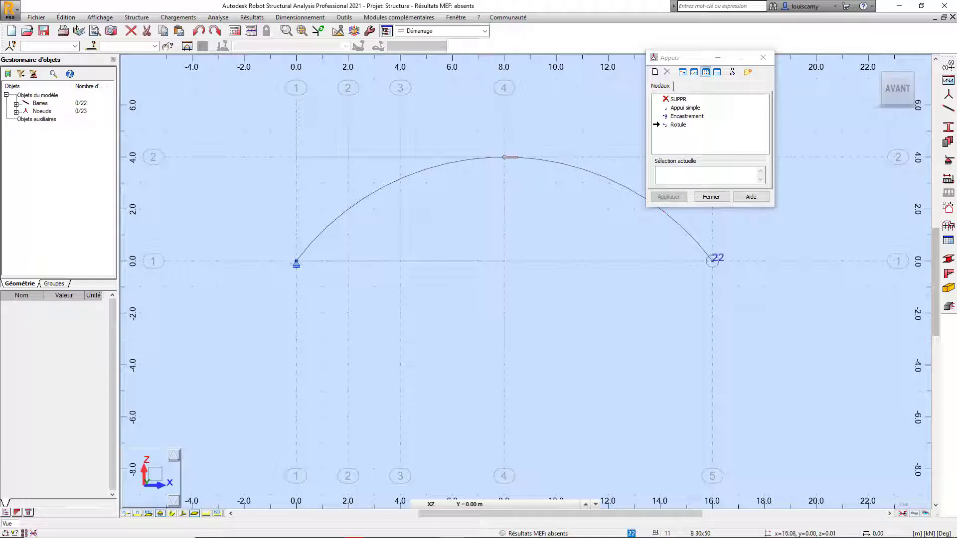
pyautogui.click(713, 259)
pyautogui.click(712, 197)
pyautogui.moveTo(728, 236); pyautogui.dragTo(747, 226, button='middle')
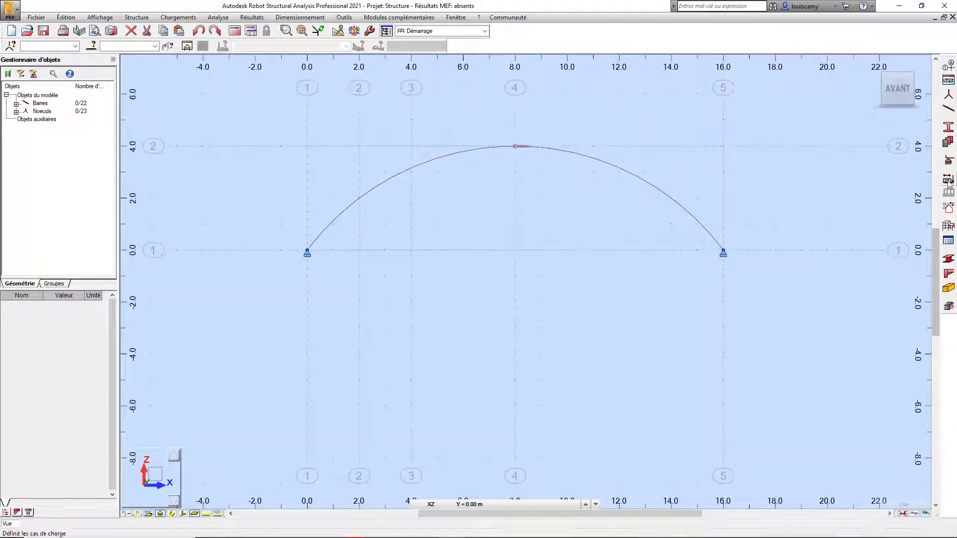
# Add load case 1, PERM1, with permanente as its nature.
pyautogui.click(948, 193)
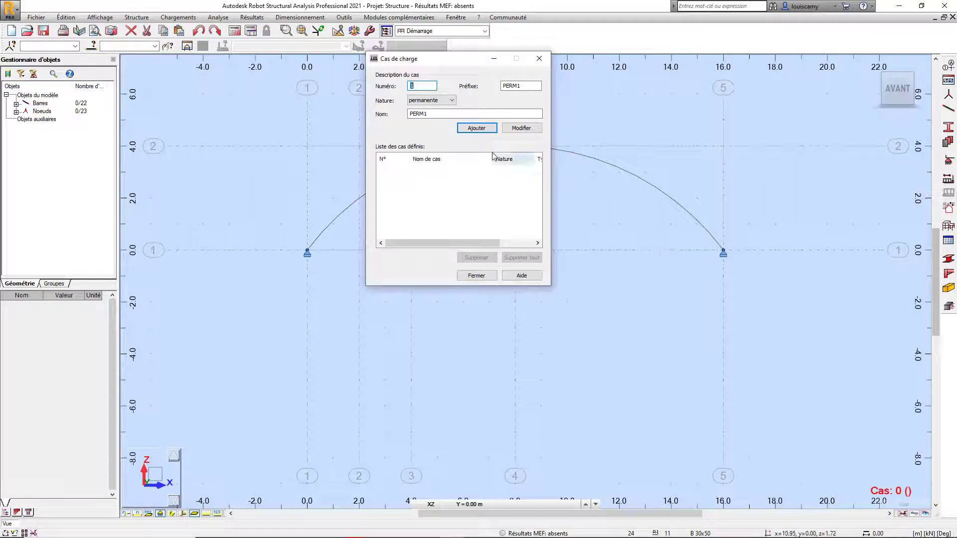
pyautogui.click(477, 129)
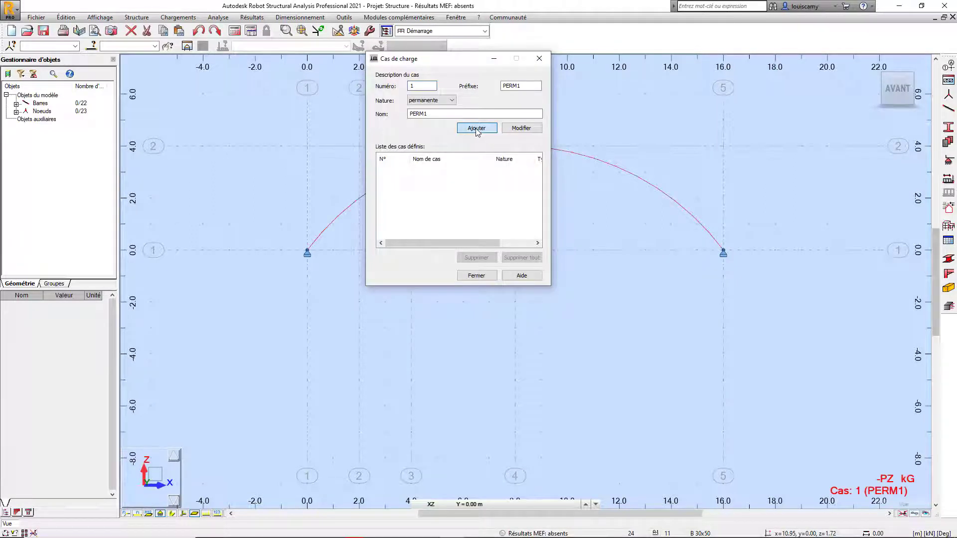
pyautogui.click(539, 59)
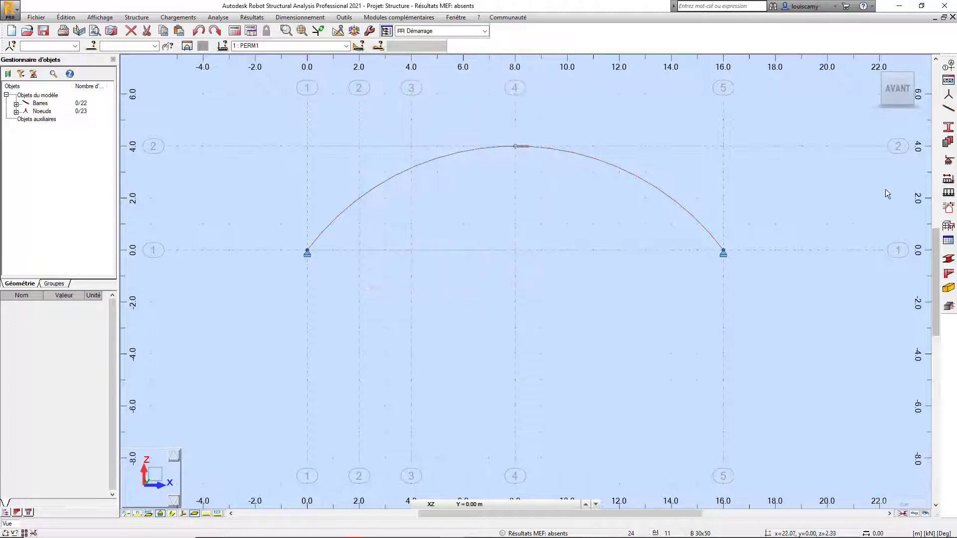
# Define a uniform bar load with pZ = -28 kN/m in the global coordinate system for case PERM1.
pyautogui.click(949, 194)
pyautogui.click(845, 100)
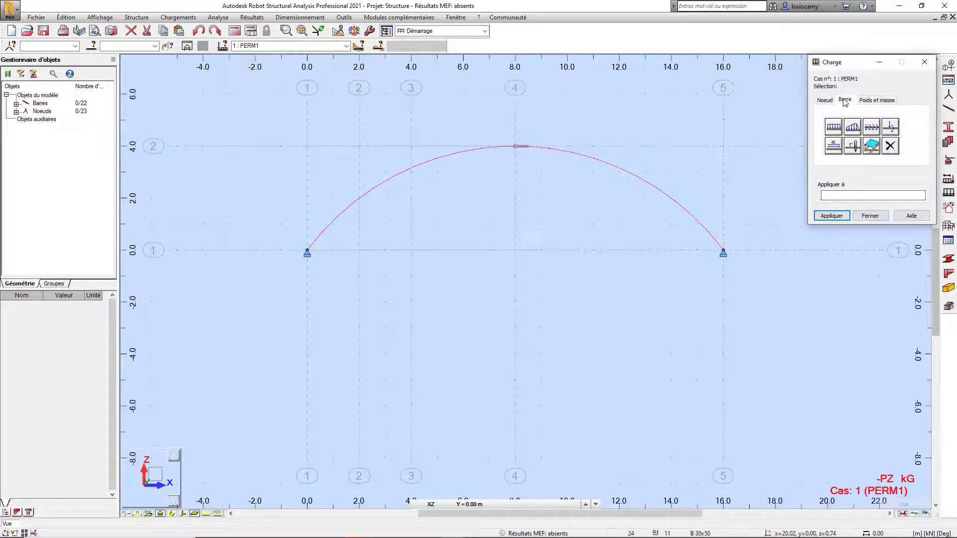
pyautogui.click(833, 127)
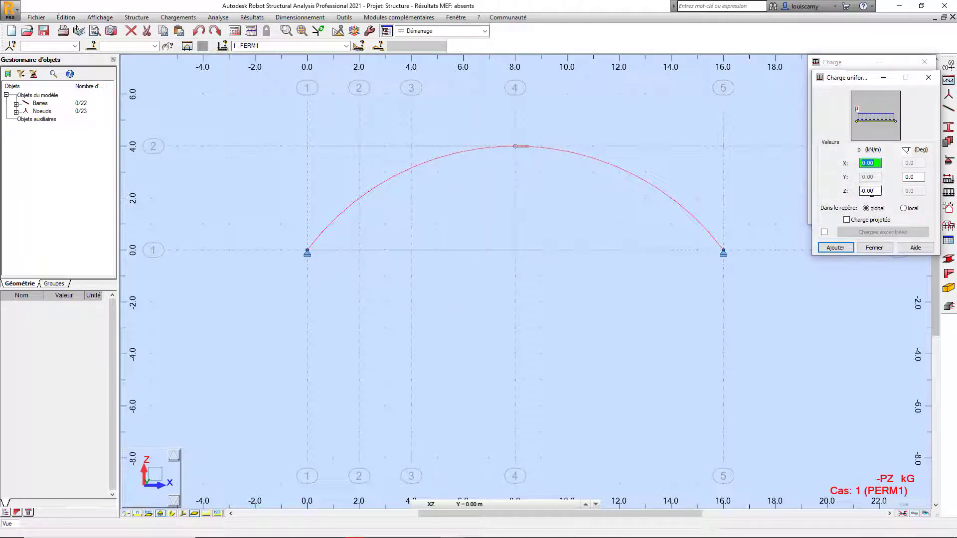
pyautogui.doubleClick(872, 192)
pyautogui.write('-25')
pyautogui.click(835, 248)
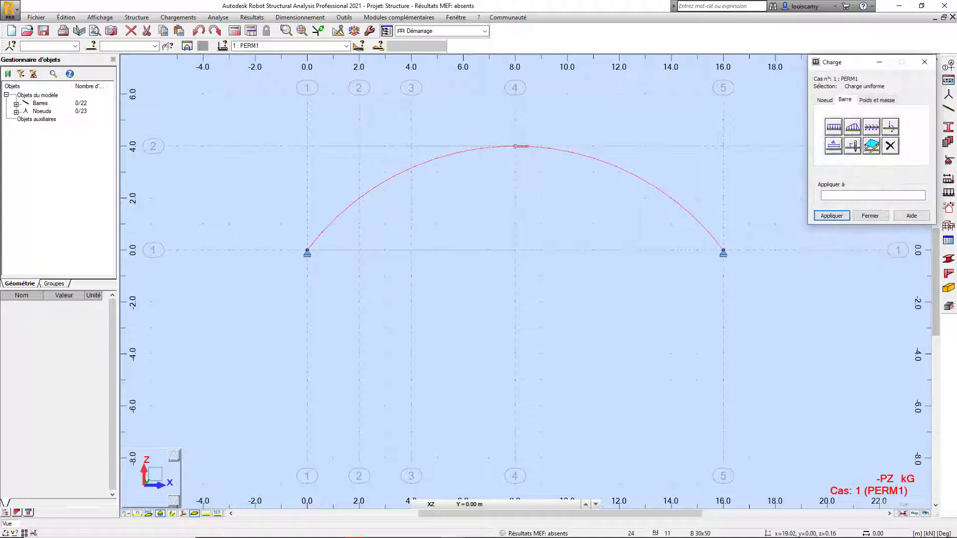
# Apply the uniform load to every bar of the arch from the left support to the right one.
pyautogui.click(315, 242)
pyautogui.click(330, 224)
pyautogui.click(347, 209)
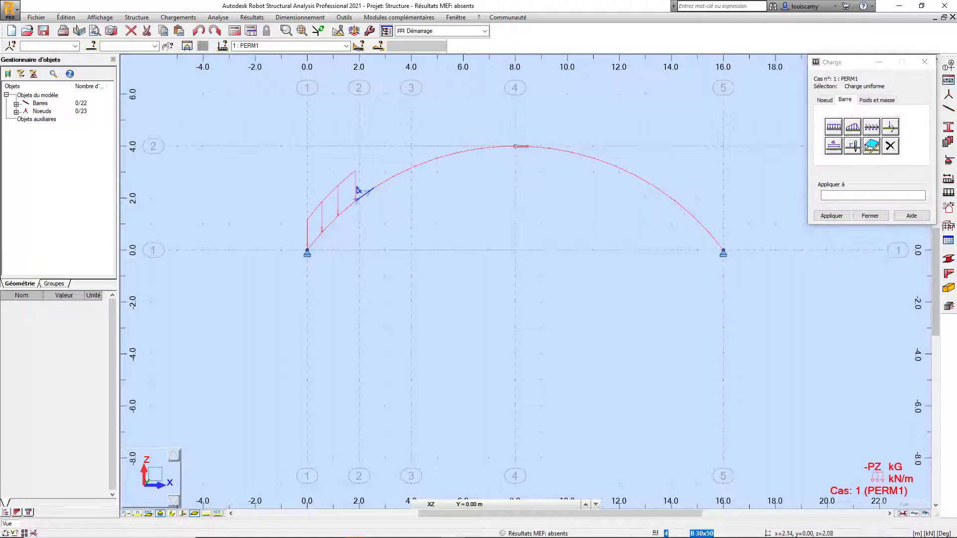
pyautogui.click(365, 194)
pyautogui.click(384, 181)
pyautogui.click(404, 171)
pyautogui.click(425, 163)
pyautogui.click(448, 156)
pyautogui.click(470, 151)
pyautogui.click(493, 148)
pyautogui.scroll(2, 509, 147)
pyautogui.click(510, 146)
pyautogui.click(527, 146)
pyautogui.click(555, 148)
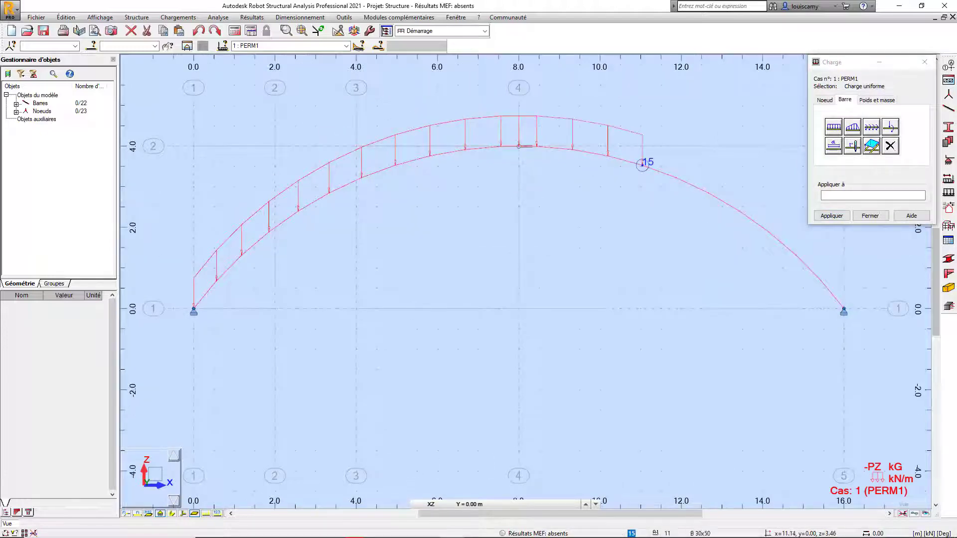
pyautogui.click(871, 215)
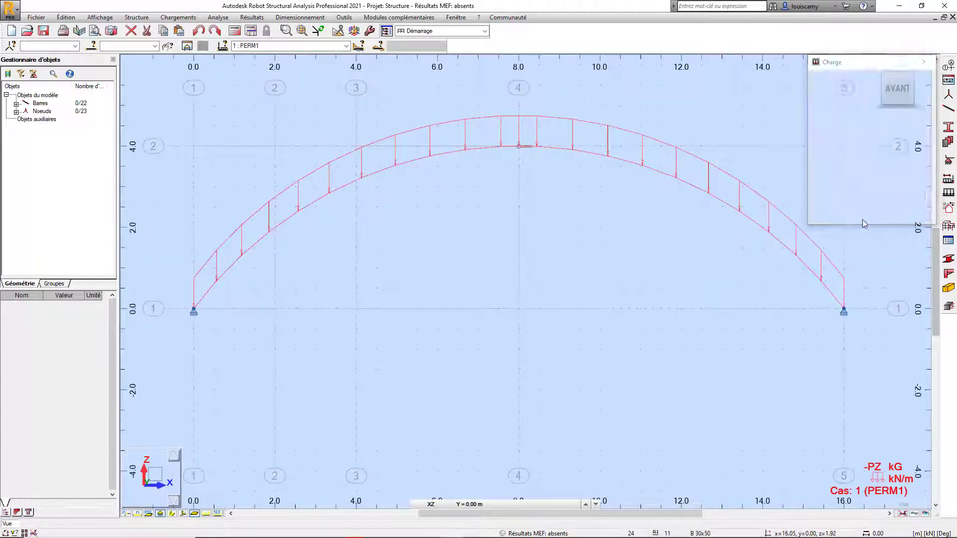
# Show the load symbols and their values on the arch to check them, and hide both again.
pyautogui.scroll(-1, 573, 200)
pyautogui.moveTo(579, 267); pyautogui.dragTo(577, 251, button='middle')
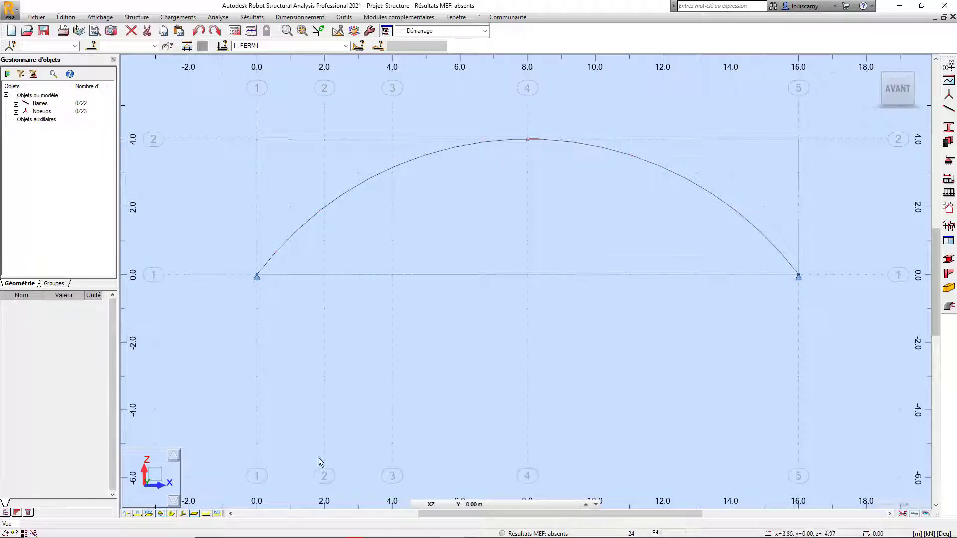
pyautogui.click(216, 514)
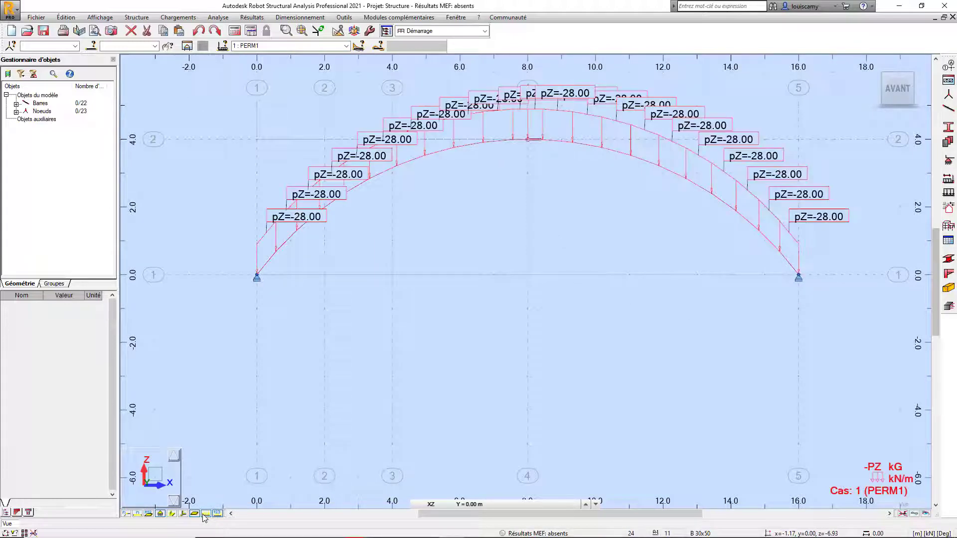
pyautogui.scroll(3, 695, 154)
pyautogui.scroll(-4, 716, 209)
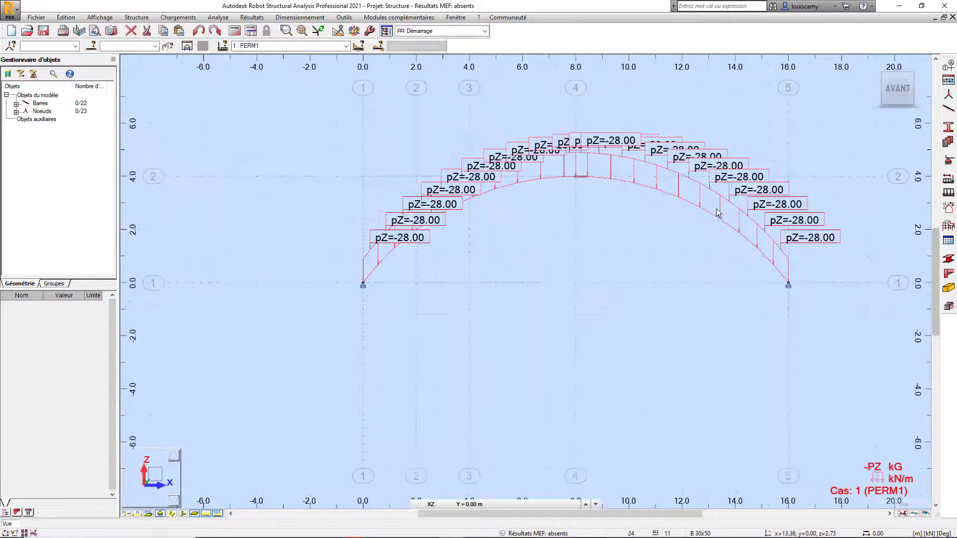
pyautogui.click(211, 517)
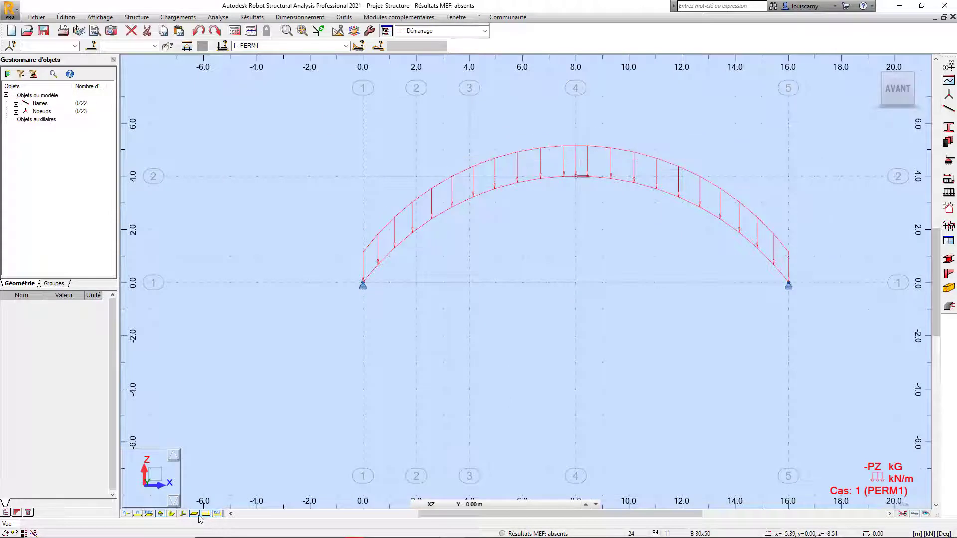
pyautogui.click(208, 516)
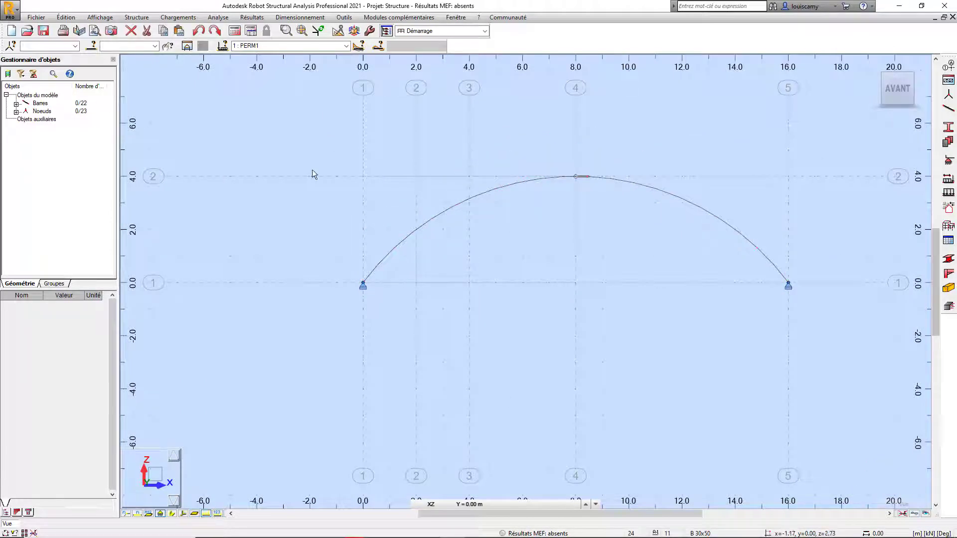
# Delete the poids propre entry from the loads table and close the table.
pyautogui.click(178, 17)
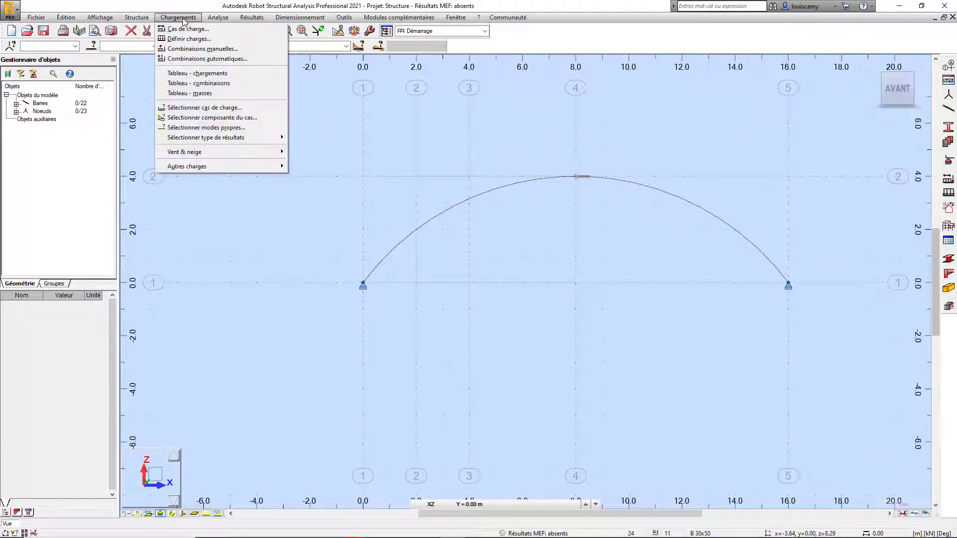
pyautogui.click(193, 75)
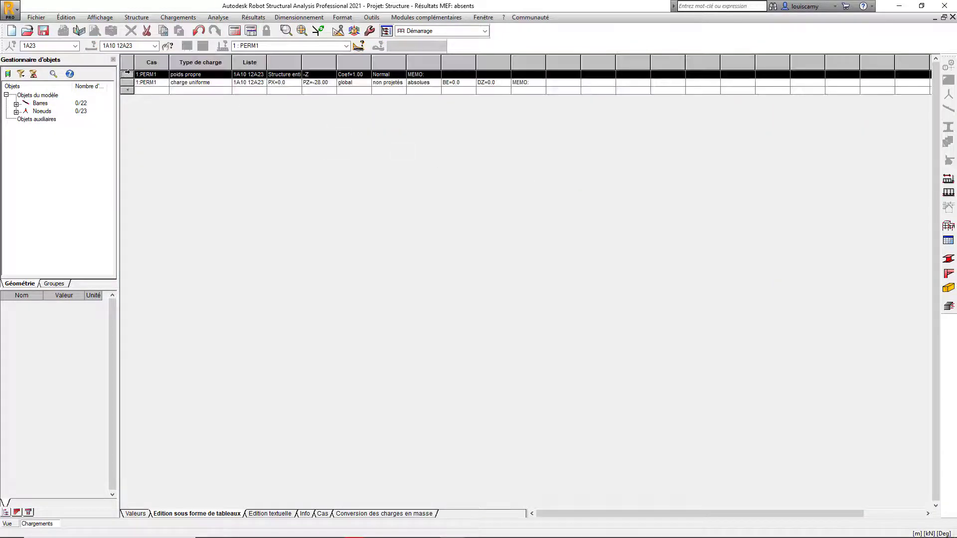
pyautogui.press('Delete')
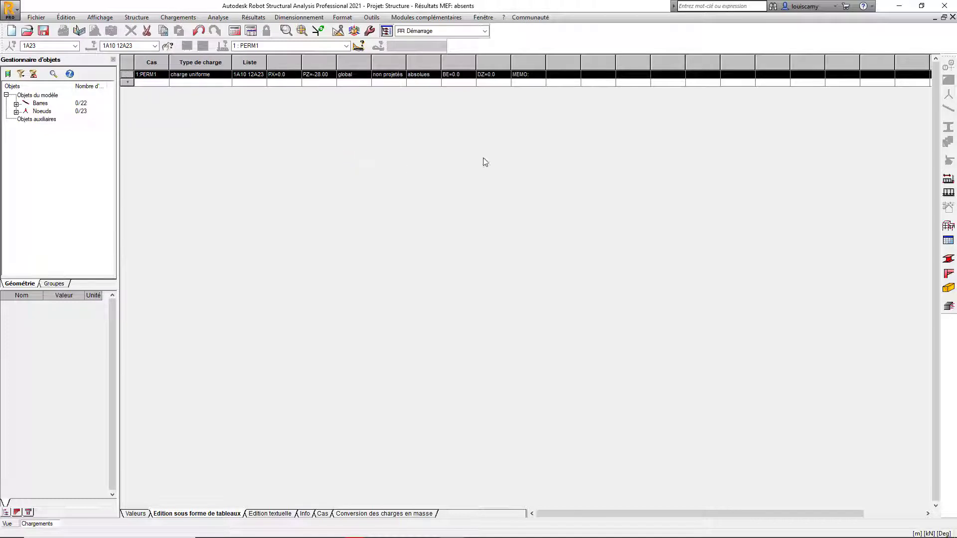
pyautogui.click(951, 18)
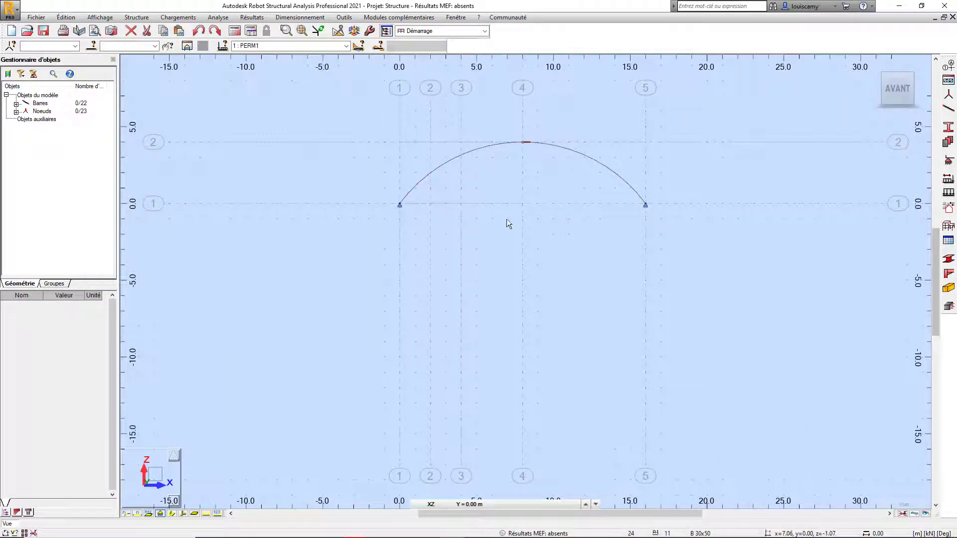
# Run the calculation and display the FZ support reactions with their descriptions on the arch.
pyautogui.click(235, 32)
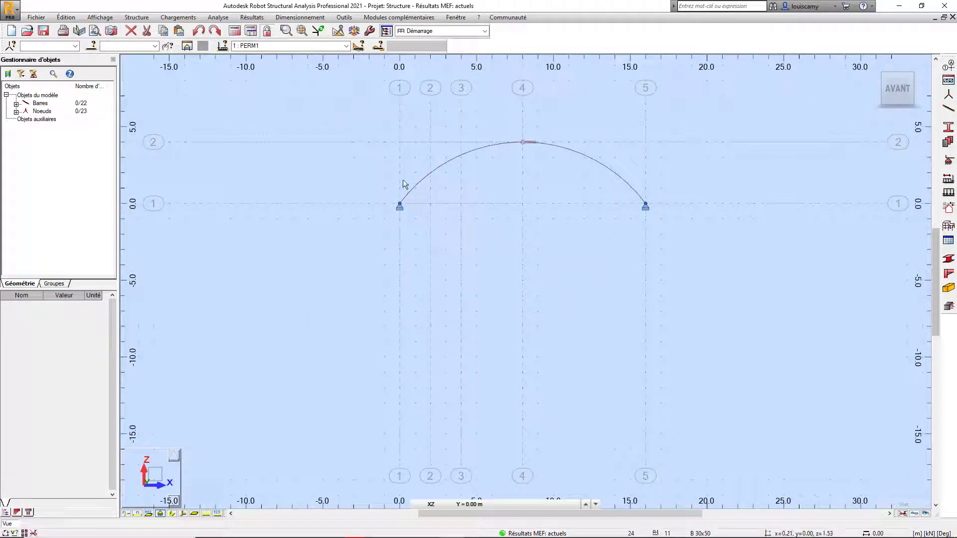
pyautogui.click(251, 17)
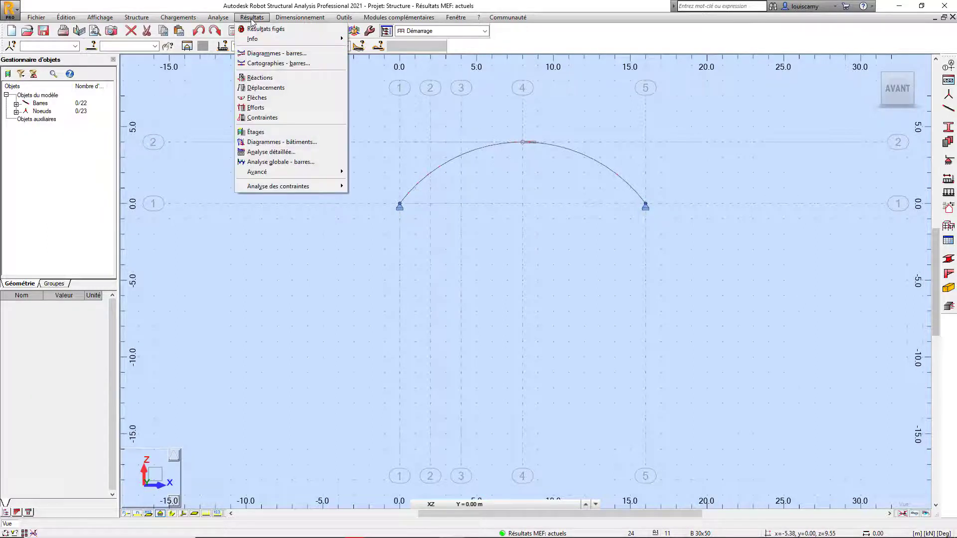
pyautogui.click(259, 54)
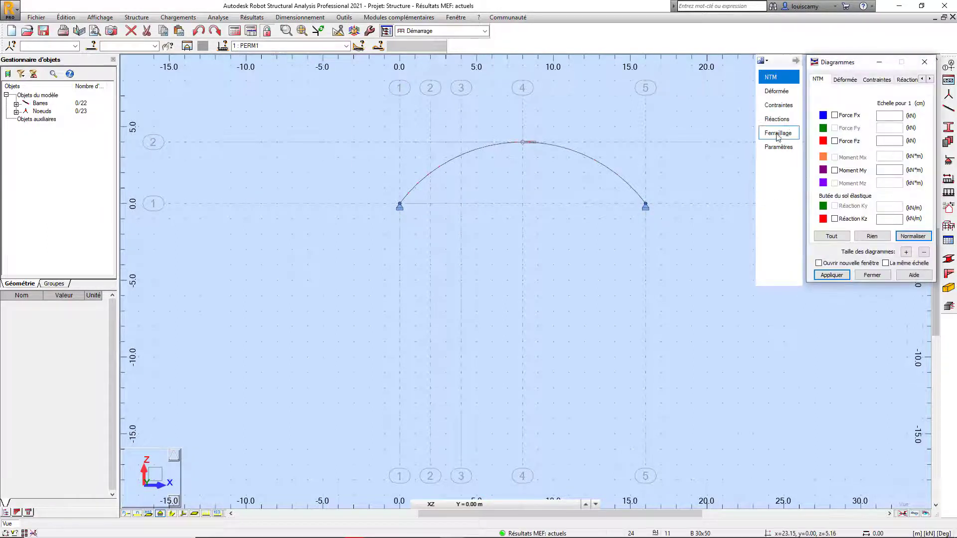
pyautogui.click(776, 123)
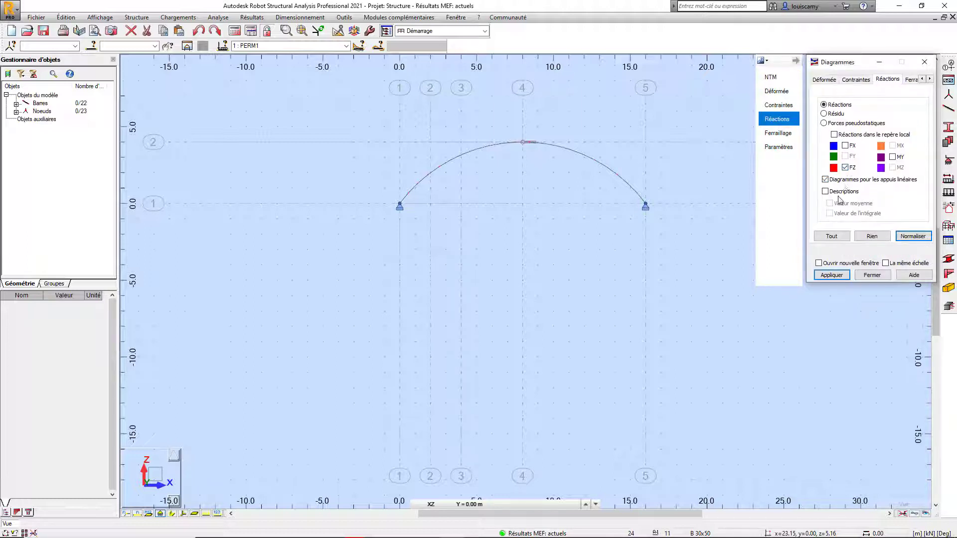
pyautogui.click(826, 192)
pyautogui.click(832, 274)
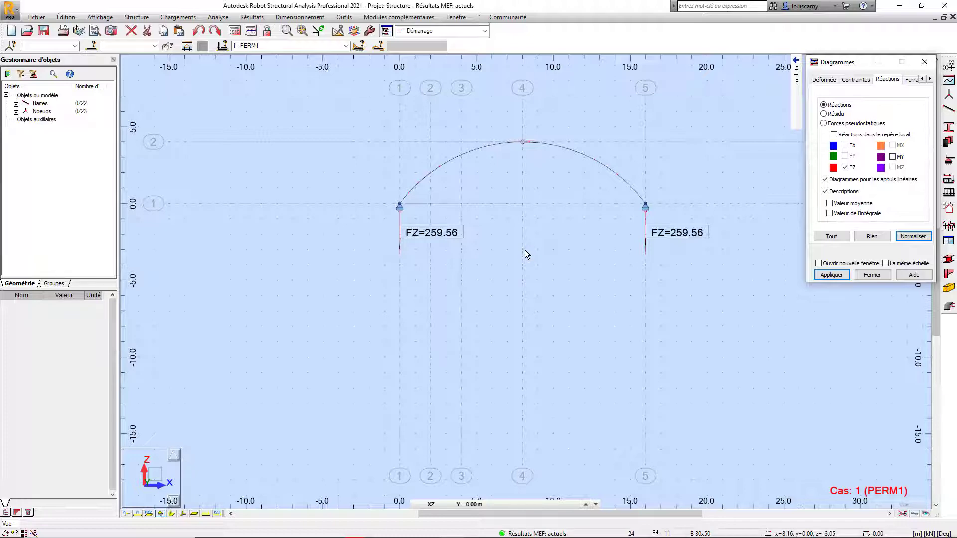
# Switch to the Word exercise document, compare its hand-calculated support reactions with the displayed ones, and minimise it.
pyautogui.hotkey('alt', 'Tab')
pyautogui.scroll(-3, 727, 244)
pyautogui.scroll(1, 605, 244)
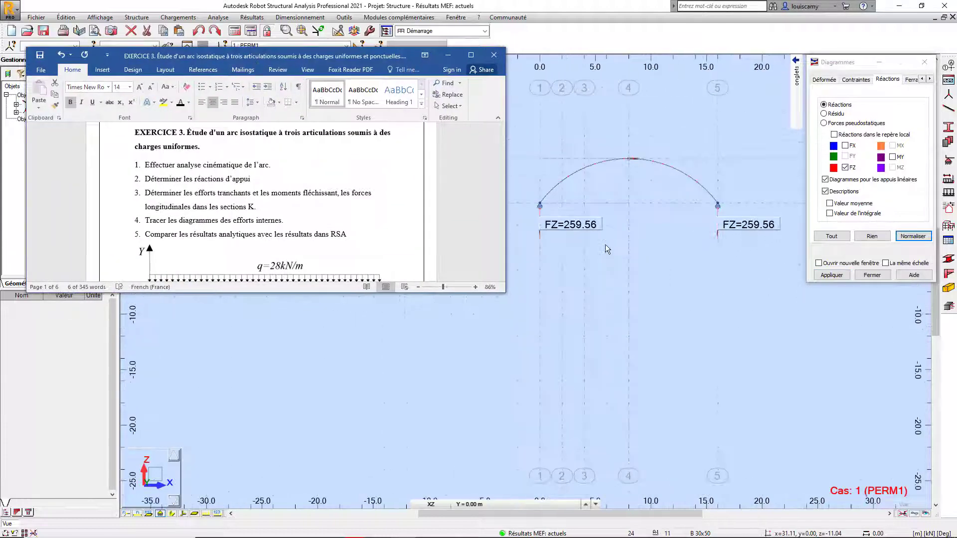
pyautogui.scroll(-15, 263, 210)
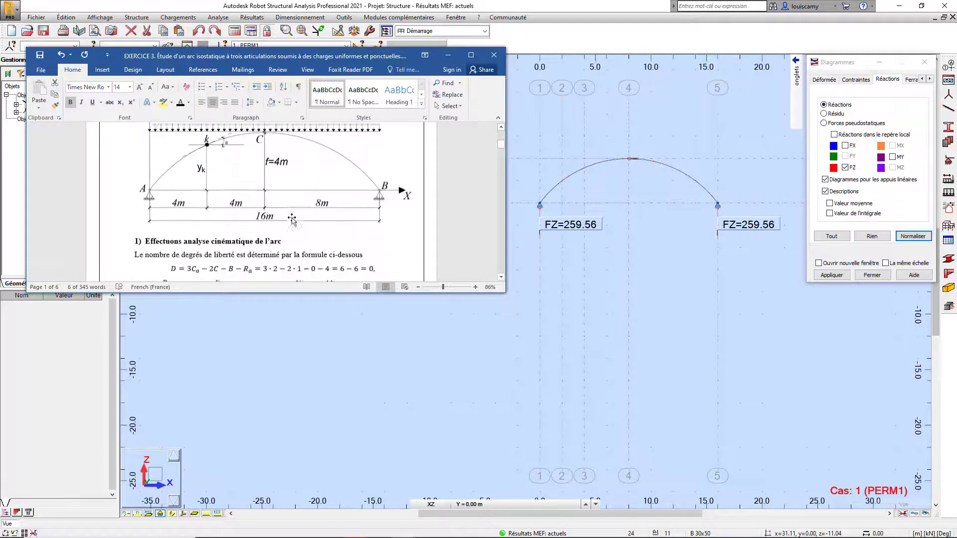
pyautogui.scroll(-10, 312, 220)
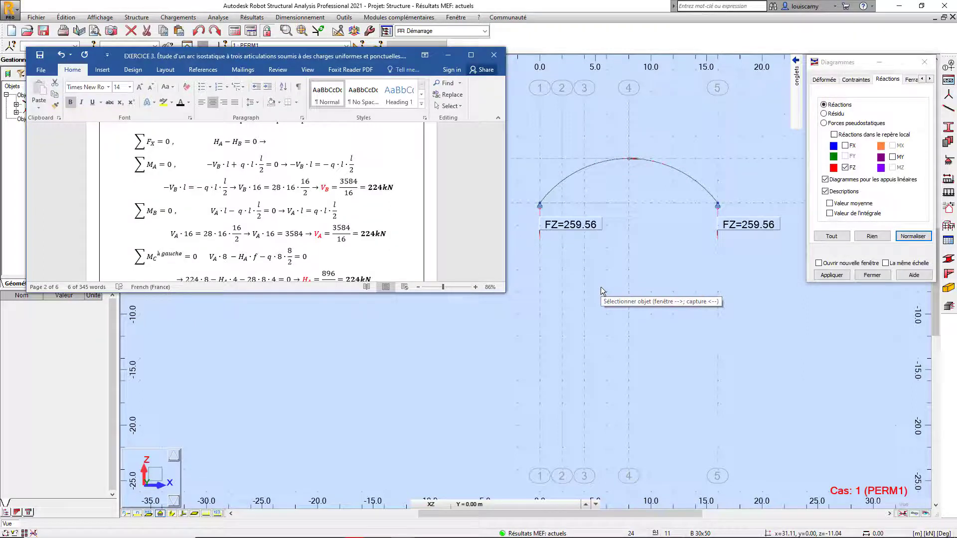
pyautogui.click(458, 58)
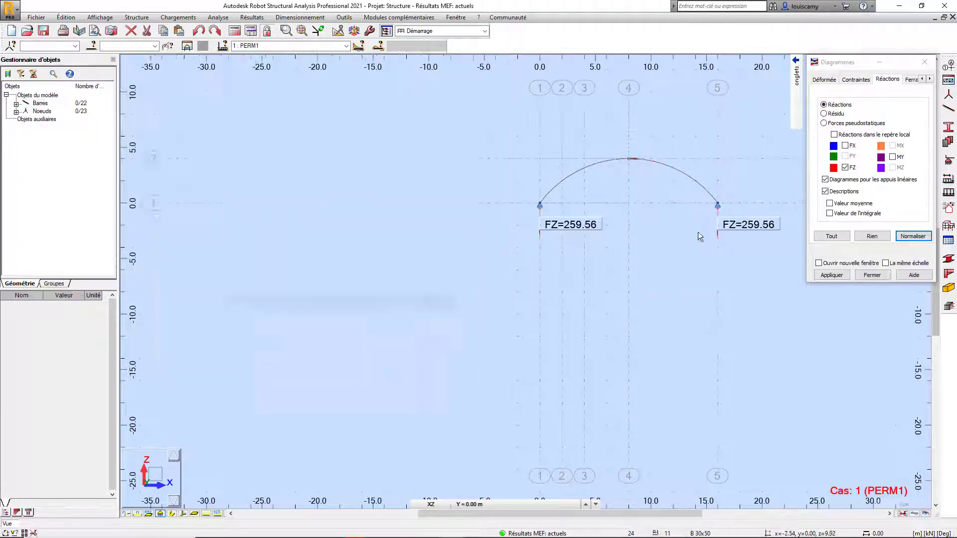
# Remove the FZ reactions from the view and display the Force Fx diagram on the arch.
pyautogui.moveTo(698, 234); pyautogui.dragTo(584, 221, button='middle')
pyautogui.click(846, 168)
pyautogui.click(842, 275)
pyautogui.moveTo(796, 93)
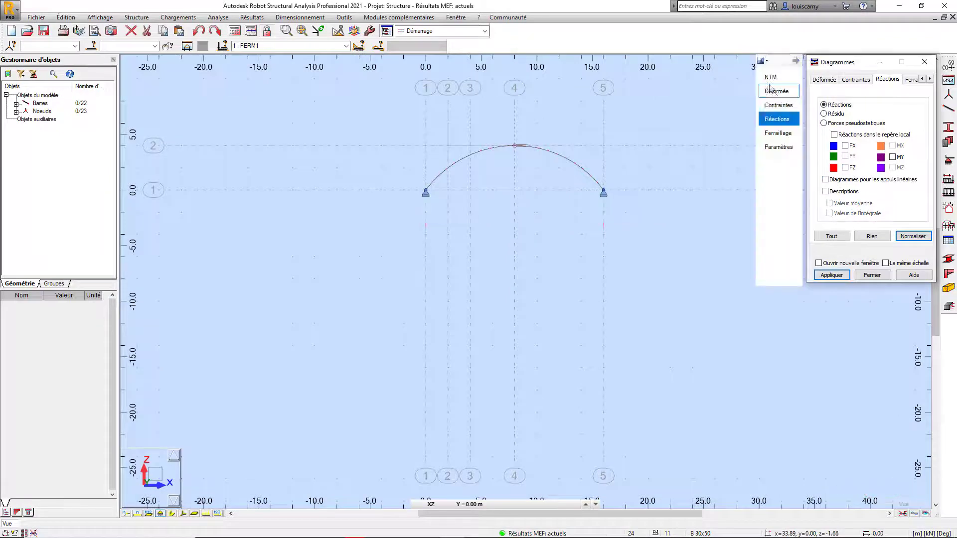
pyautogui.click(772, 78)
pyautogui.click(835, 115)
pyautogui.click(834, 275)
# Set the diagrams to texte descriptions, Différenciées positive and negative values and Uniforme filling.
pyautogui.click(779, 147)
pyautogui.click(876, 185)
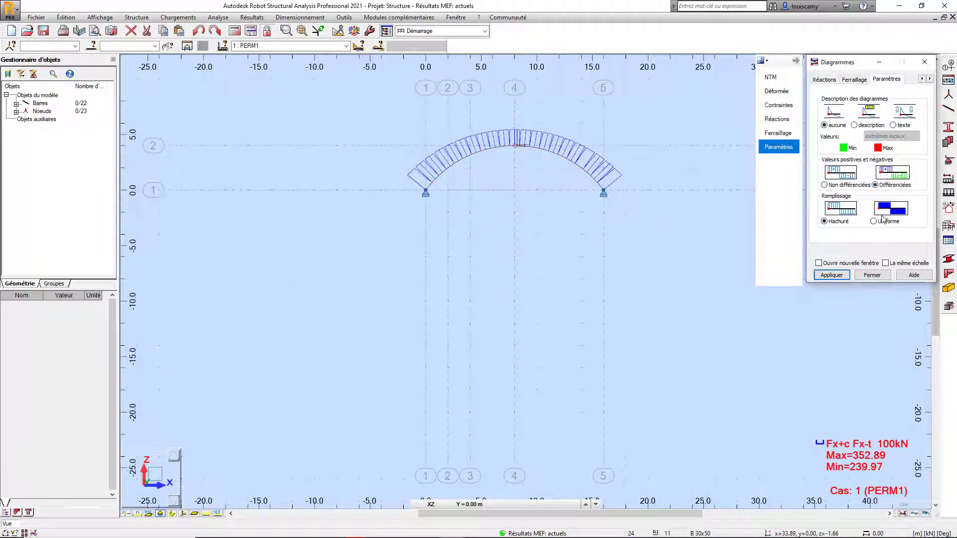
pyautogui.click(893, 125)
pyautogui.click(832, 274)
pyautogui.scroll(2, 737, 214)
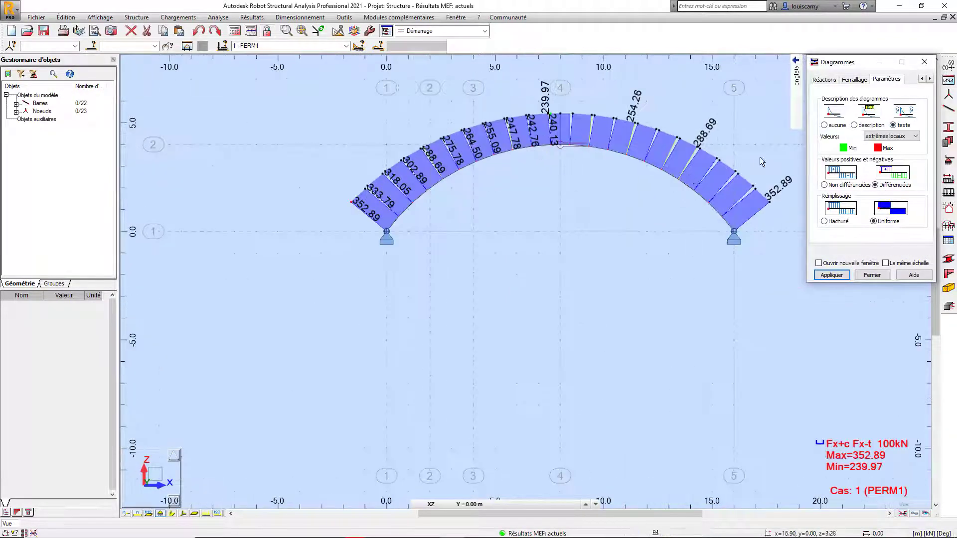
# Replace the Force Fx diagram with the Force Fz diagram on the arch.
pyautogui.click(783, 79)
pyautogui.click(832, 275)
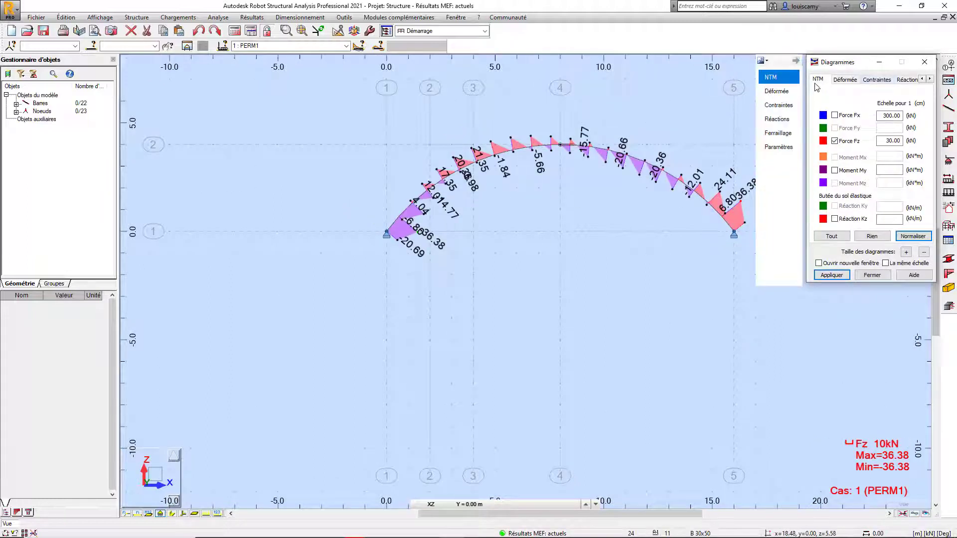
# Replace the Force Fz diagram with the Moment My diagram and inspect it along the arch.
pyautogui.click(834, 141)
pyautogui.click(834, 170)
pyautogui.click(828, 275)
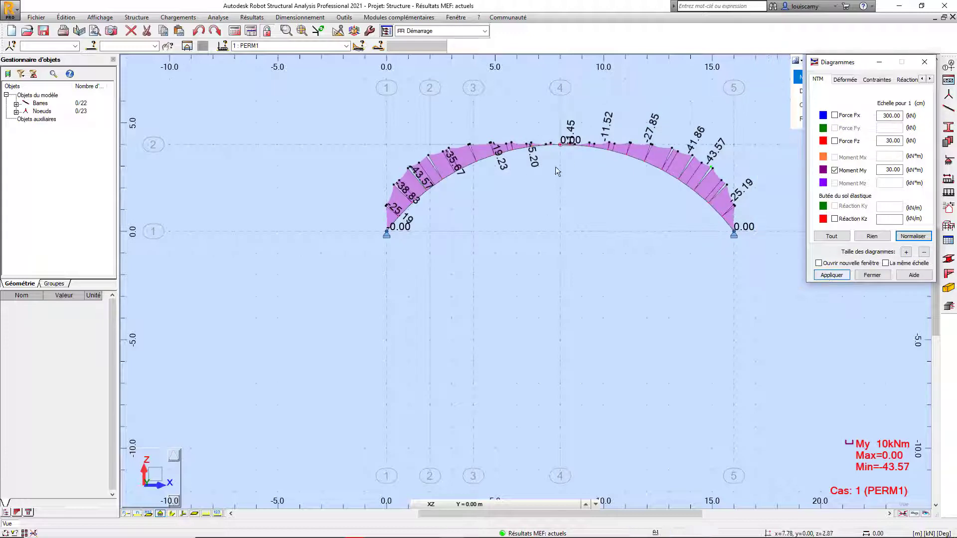
pyautogui.scroll(5, 432, 185)
pyautogui.scroll(-3, 420, 190)
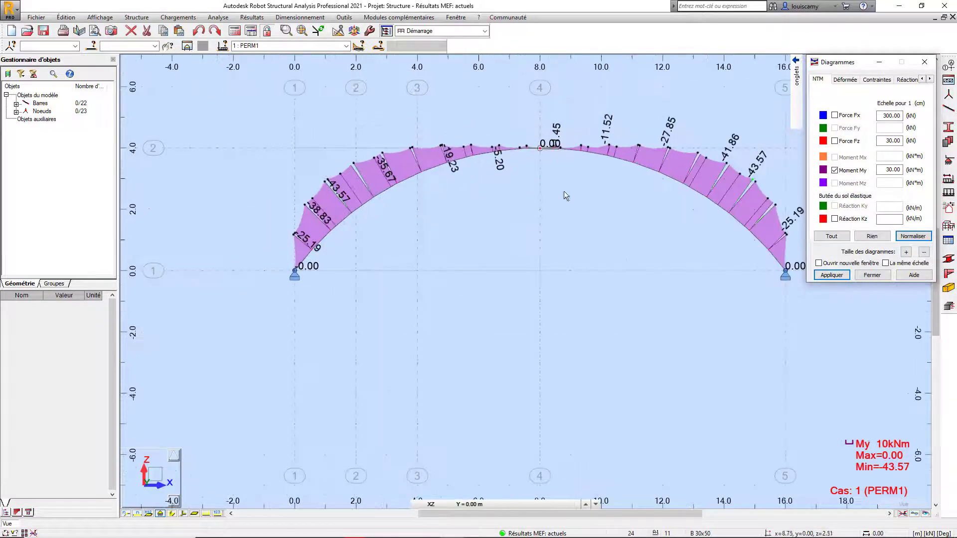
# Remove the Moment My diagram from the arch and close the diagram settings.
pyautogui.click(829, 276)
pyautogui.scroll(-3, 479, 193)
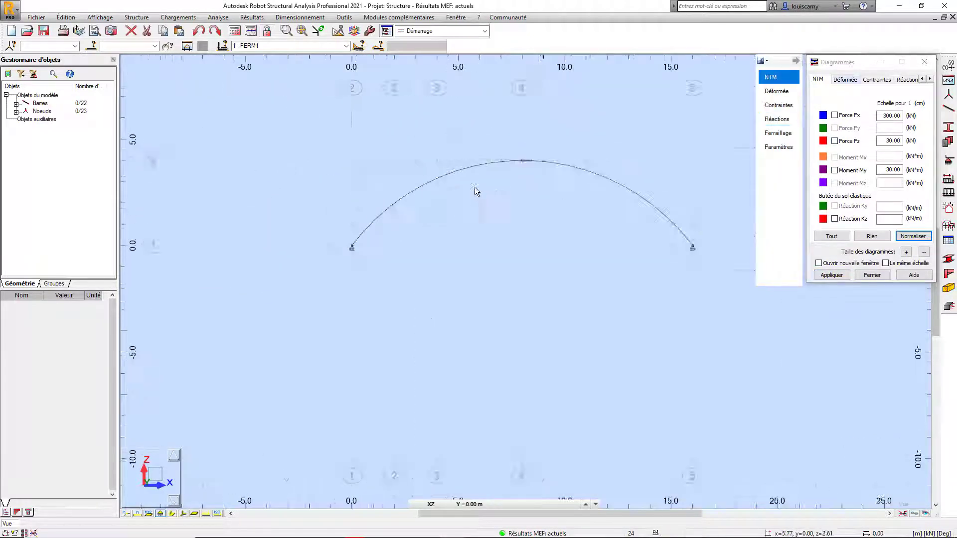
pyautogui.moveTo(537, 211); pyautogui.dragTo(559, 194, button='middle')
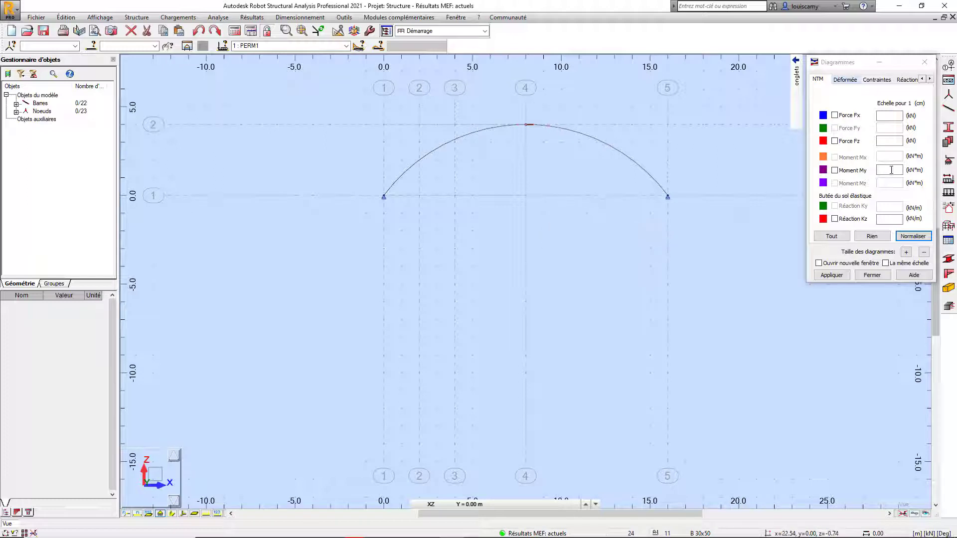
pyautogui.click(925, 62)
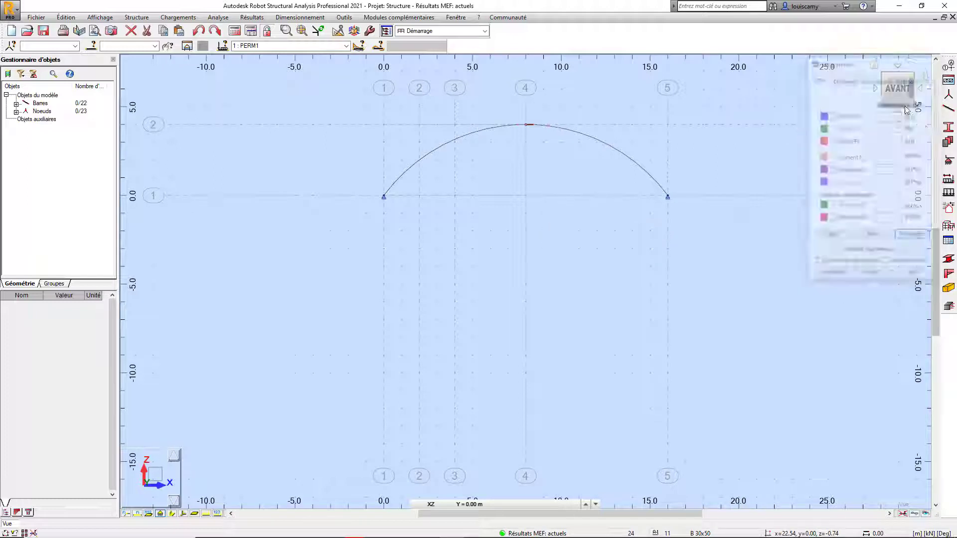
# Draw three end-to-end B 30x50 bars below the arch at z = -4 m, spanning x = 0 to 2, 2 to 4 and 4 to 16 m.
pyautogui.click(948, 109)
pyautogui.moveTo(403, 64); pyautogui.dragTo(170, 79)
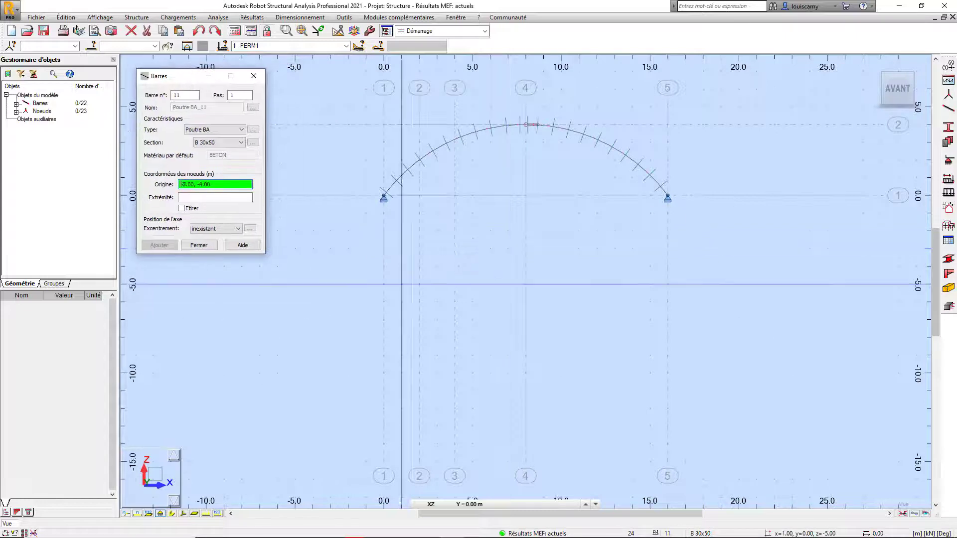
pyautogui.click(384, 267)
pyautogui.click(419, 267)
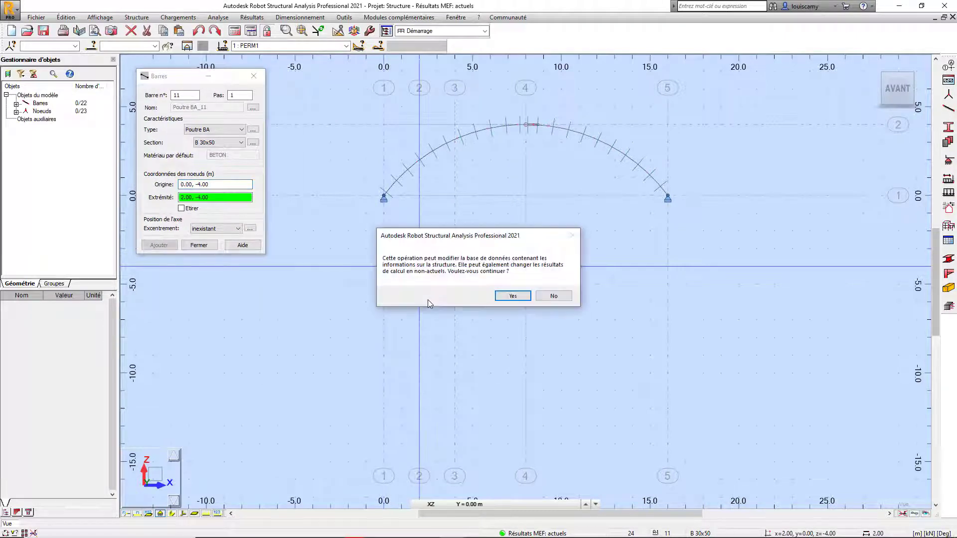
pyautogui.click(515, 296)
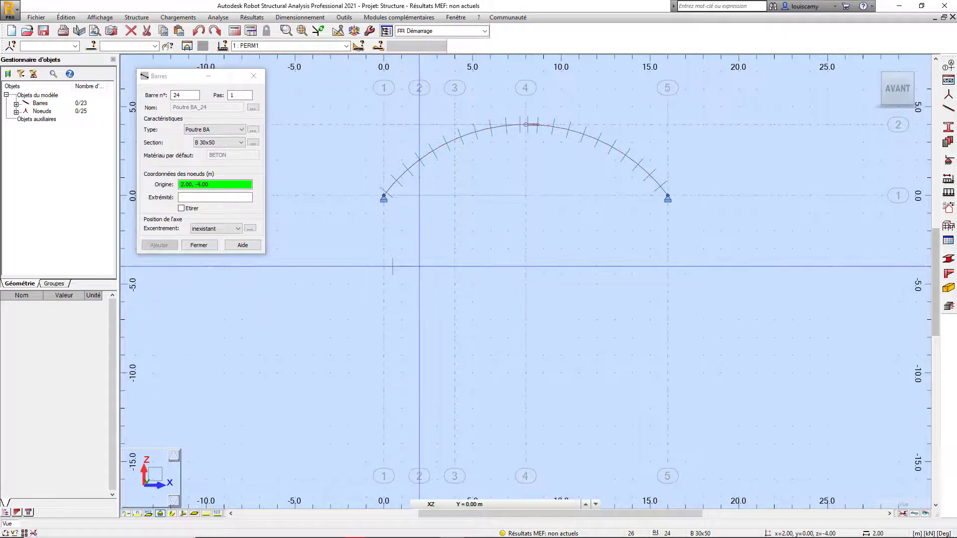
pyautogui.click(454, 266)
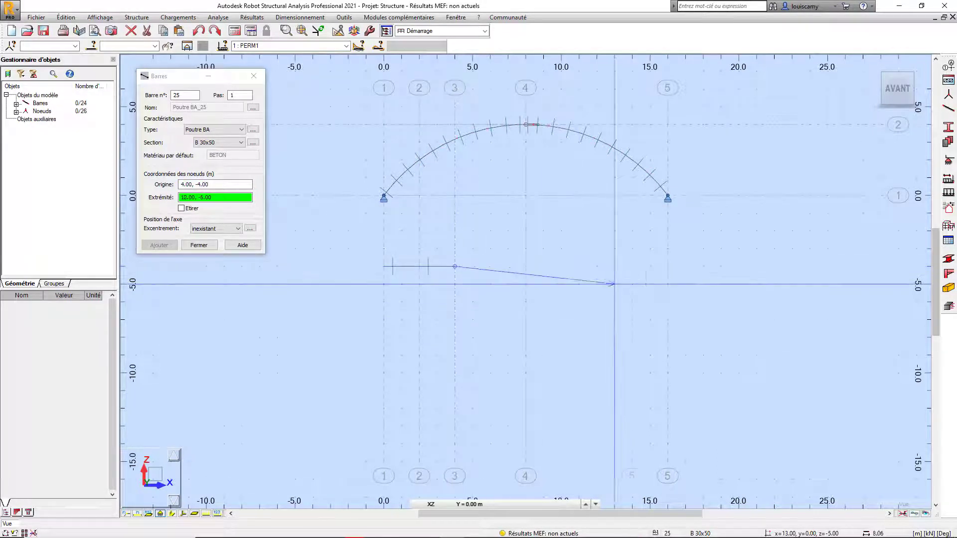
pyautogui.click(668, 267)
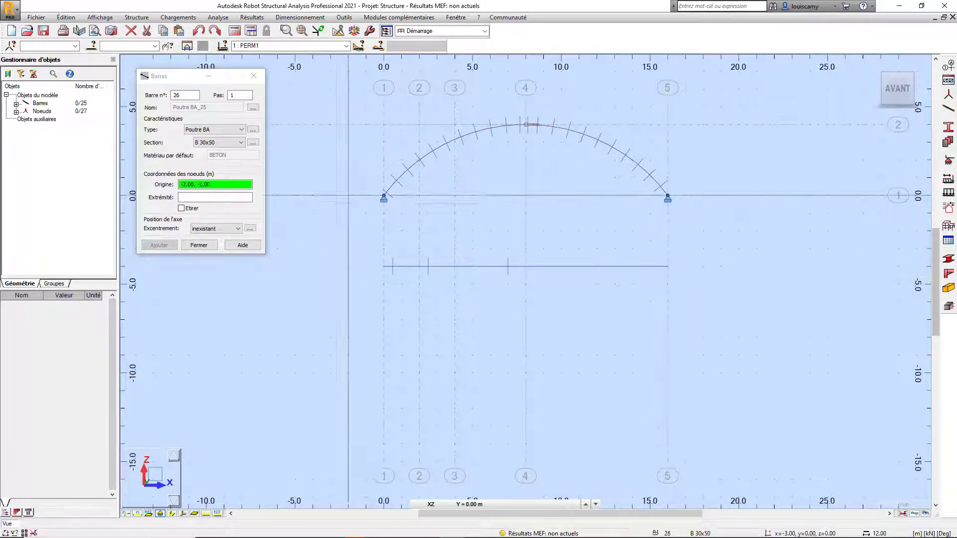
pyautogui.click(254, 76)
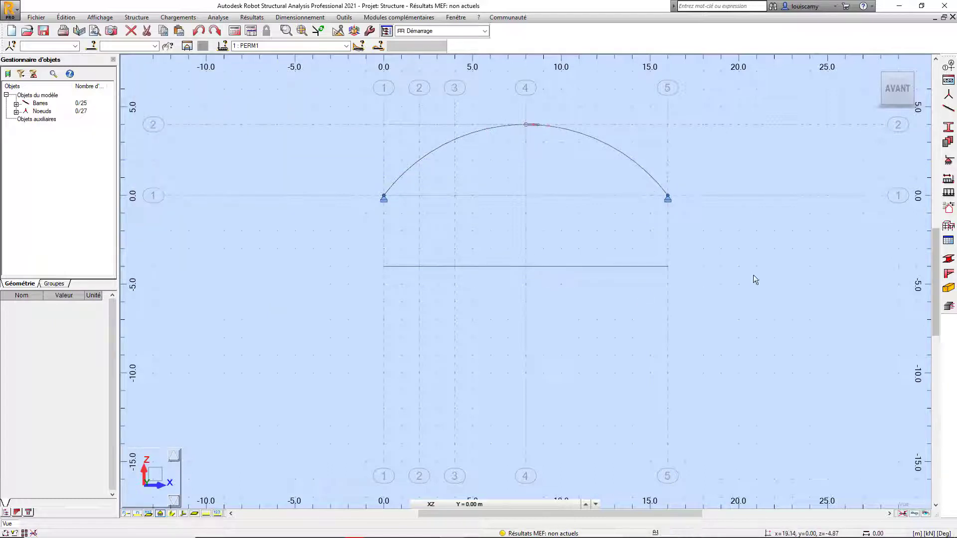
# Assign a Rotule support to the beam's start at x = 0 and an Appui simple support to its end at x = 16 m.
pyautogui.click(949, 163)
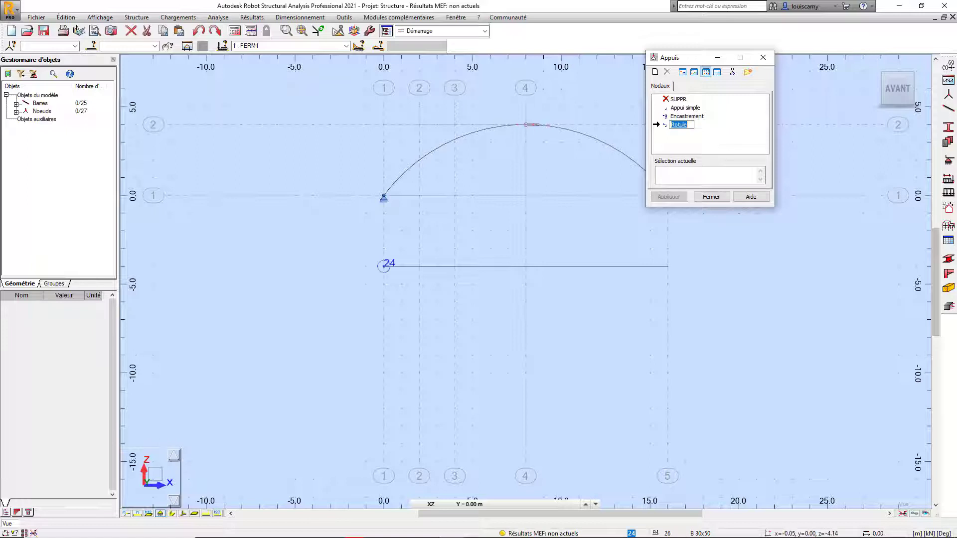
pyautogui.click(384, 267)
pyautogui.click(684, 109)
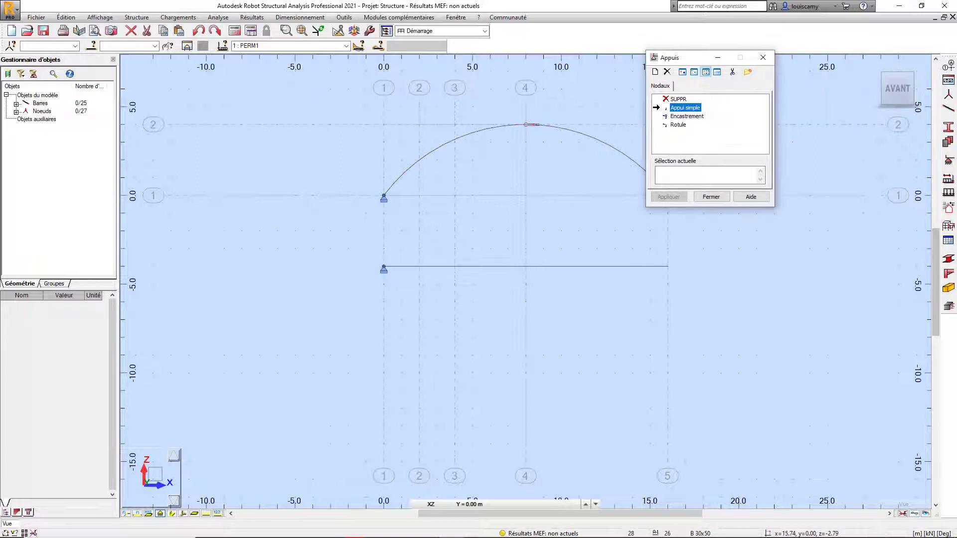
pyautogui.click(668, 266)
pyautogui.click(712, 197)
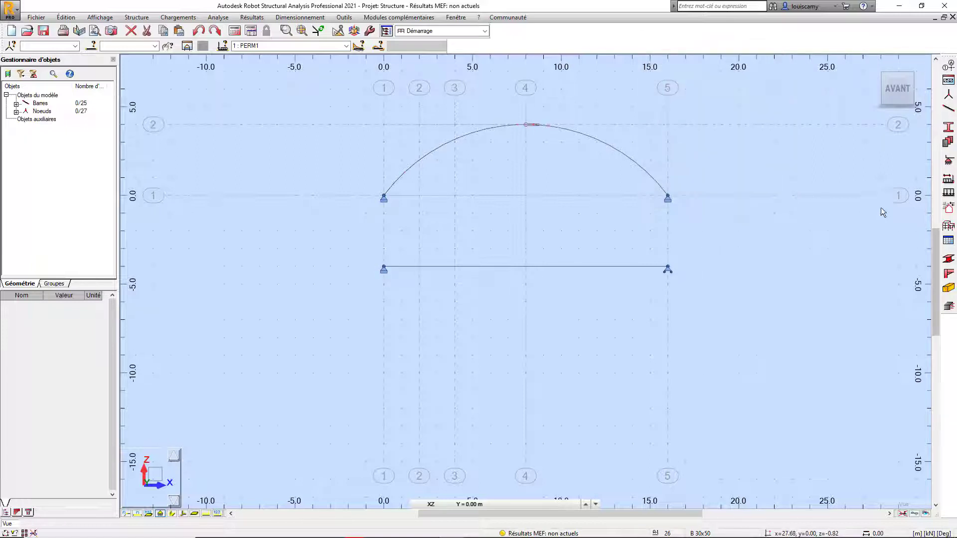
# Divide each of the beam's two 2 m bars into 4 segments.
pyautogui.click(408, 267)
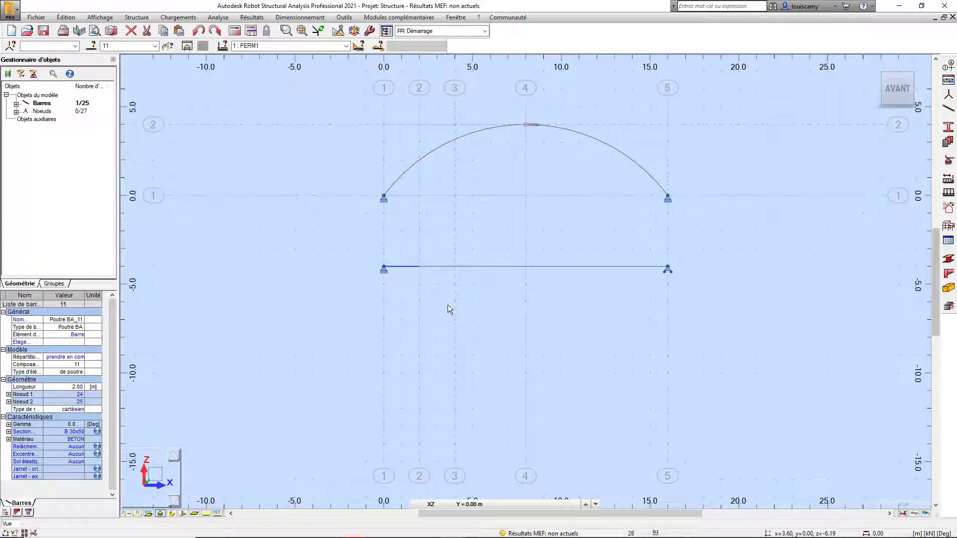
pyautogui.click(338, 31)
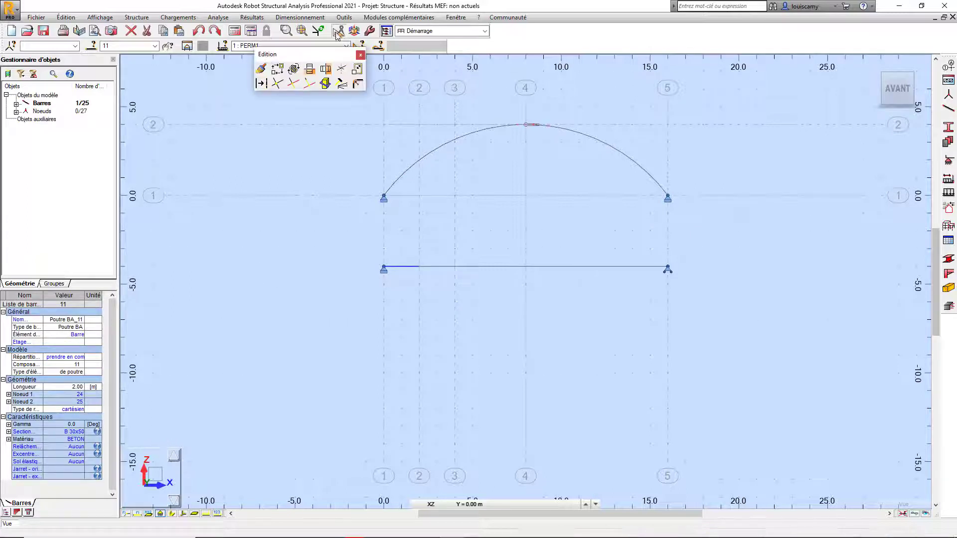
pyautogui.click(270, 85)
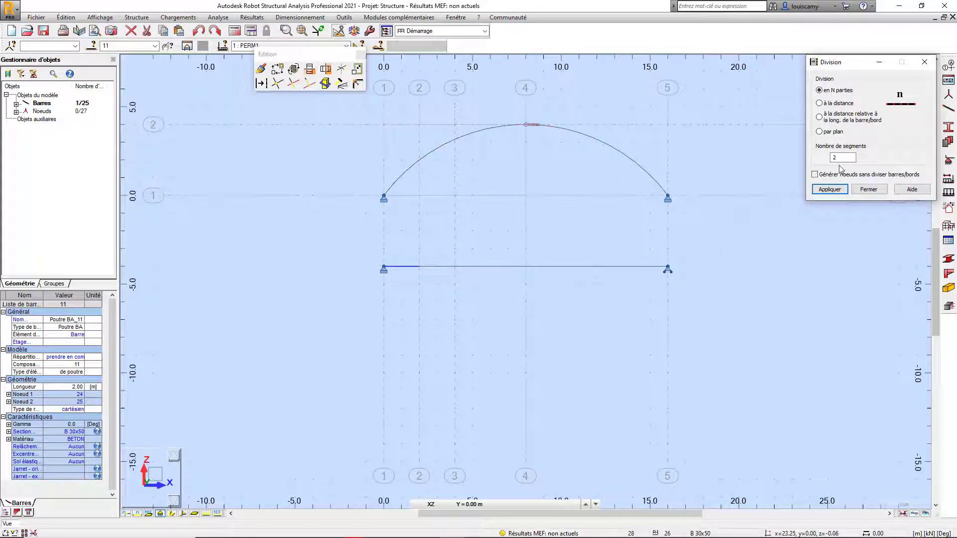
pyautogui.moveTo(843, 158); pyautogui.dragTo(821, 159)
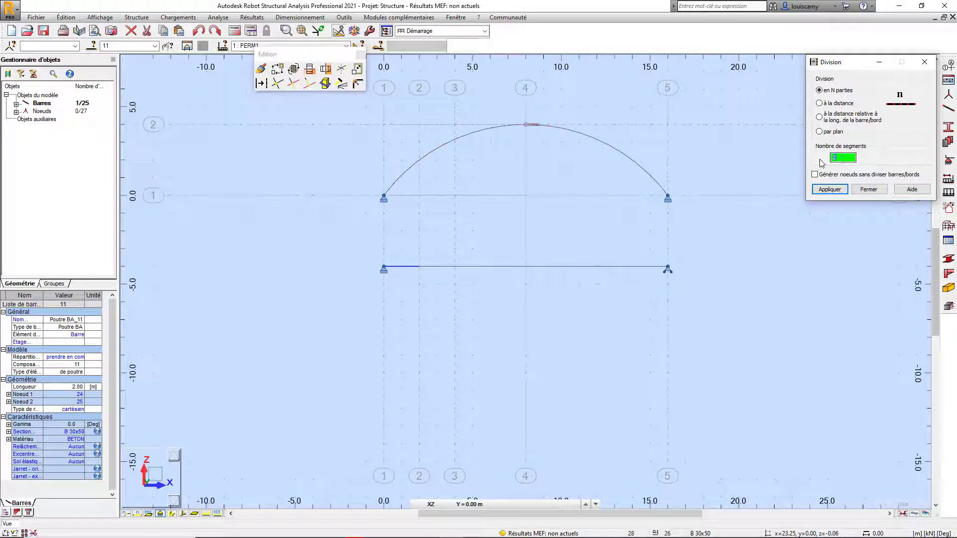
pyautogui.click(830, 189)
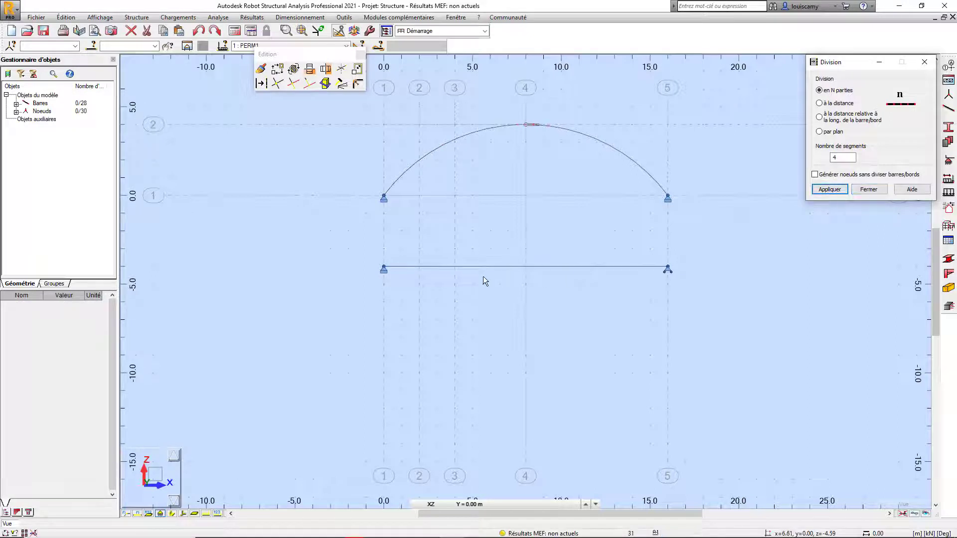
pyautogui.click(449, 269)
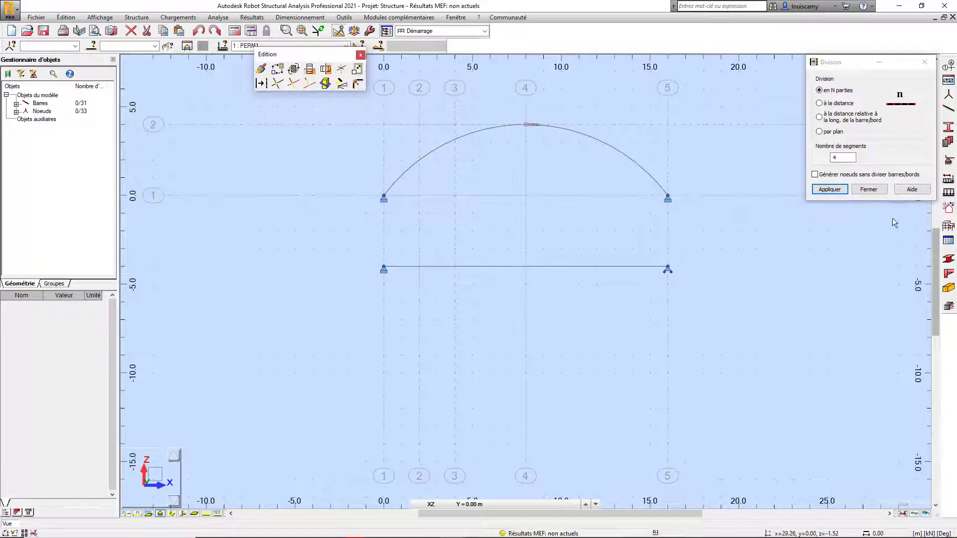
pyautogui.click(869, 189)
pyautogui.click(360, 55)
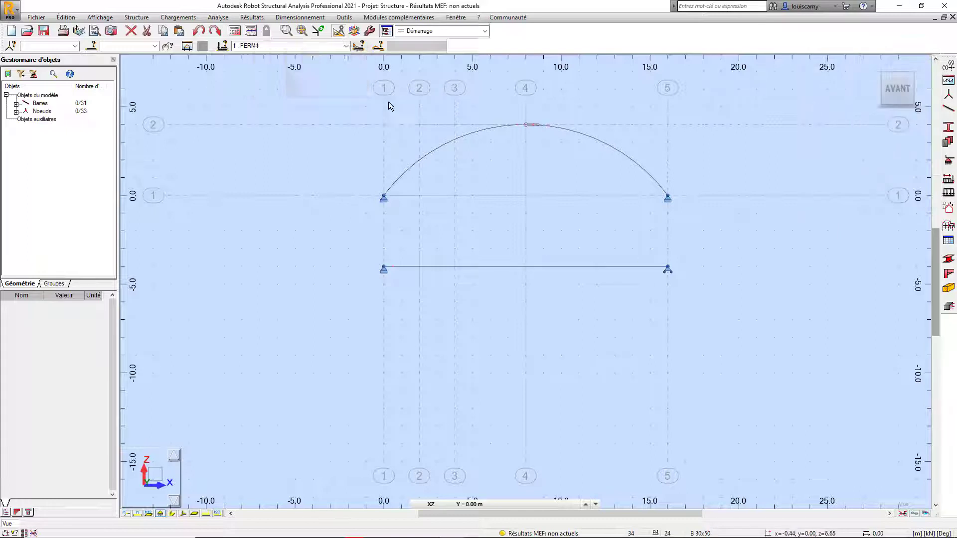
# Check the numbering on the arch and the divided beam, and hide the numbers again.
pyautogui.click(137, 515)
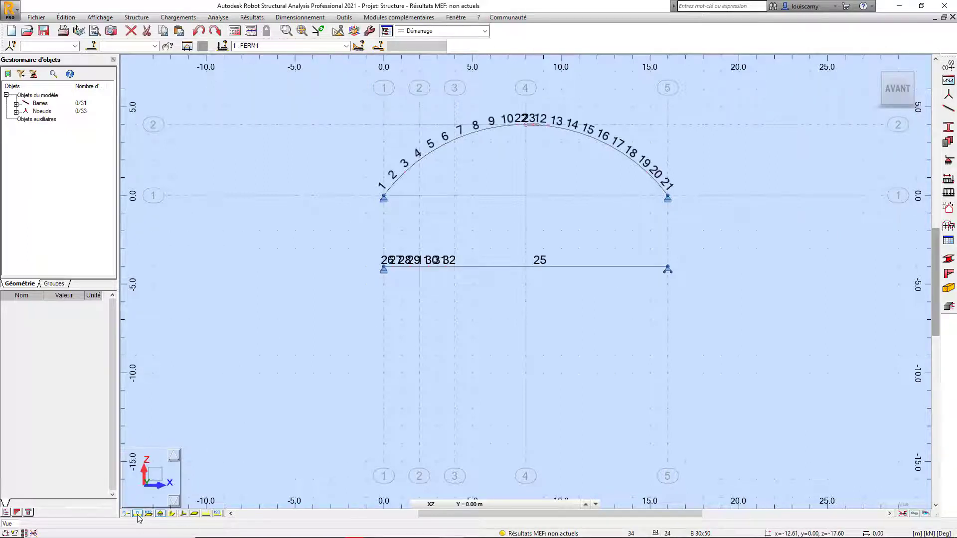
pyautogui.click(137, 515)
pyautogui.click(126, 515)
pyautogui.click(126, 515)
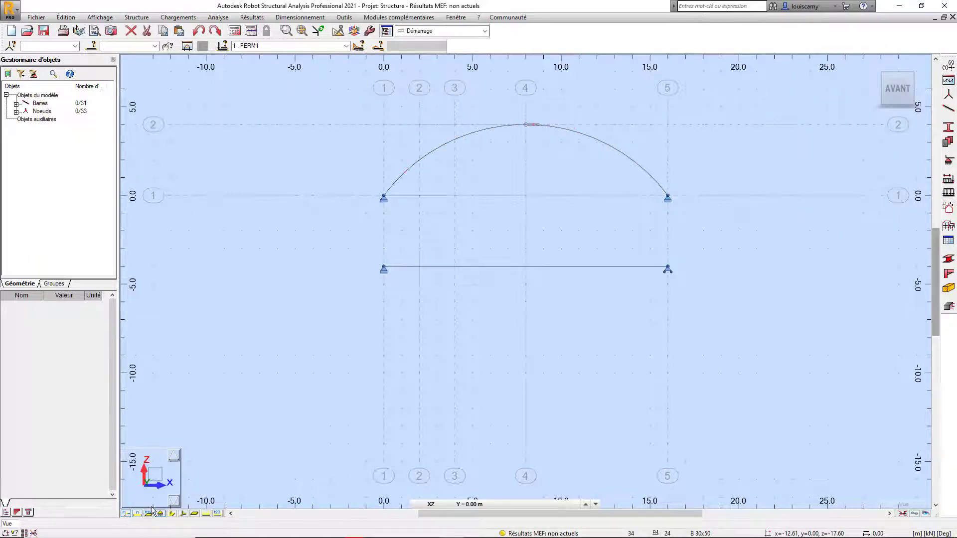
# Apply a uniform bar load of -28 kN/m in global Z to the beam's long bar between x = 4 and 16 m.
pyautogui.click(948, 193)
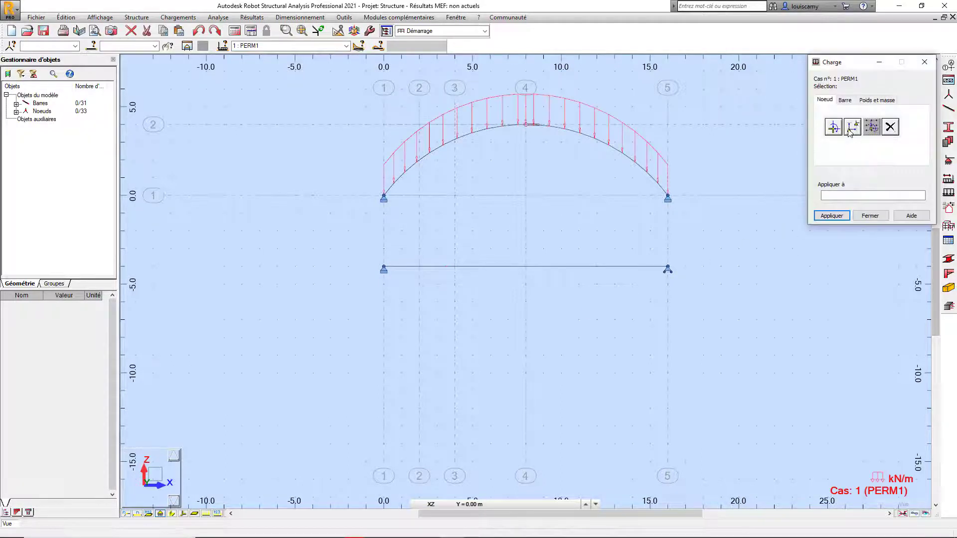
pyautogui.click(843, 102)
pyautogui.click(838, 125)
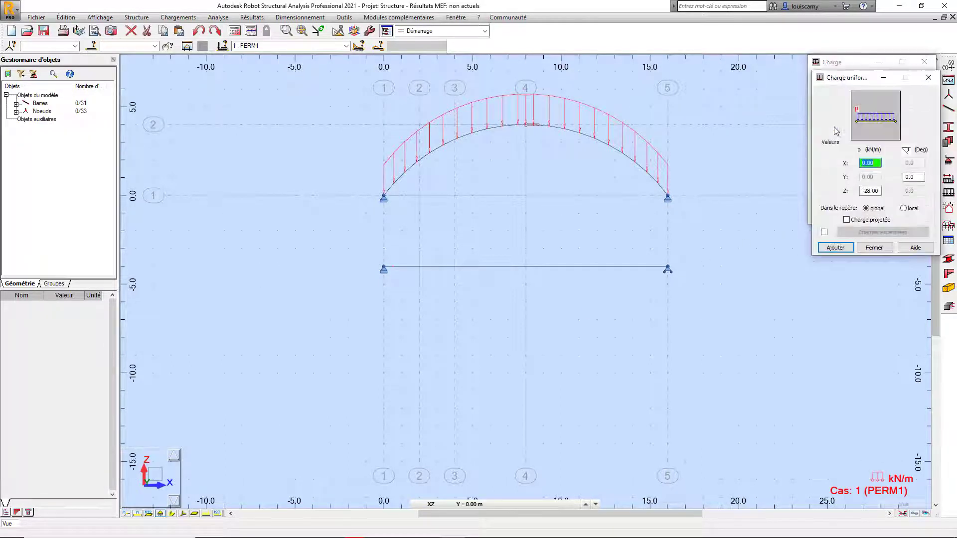
pyautogui.click(835, 248)
pyautogui.moveTo(698, 247); pyautogui.dragTo(455, 279)
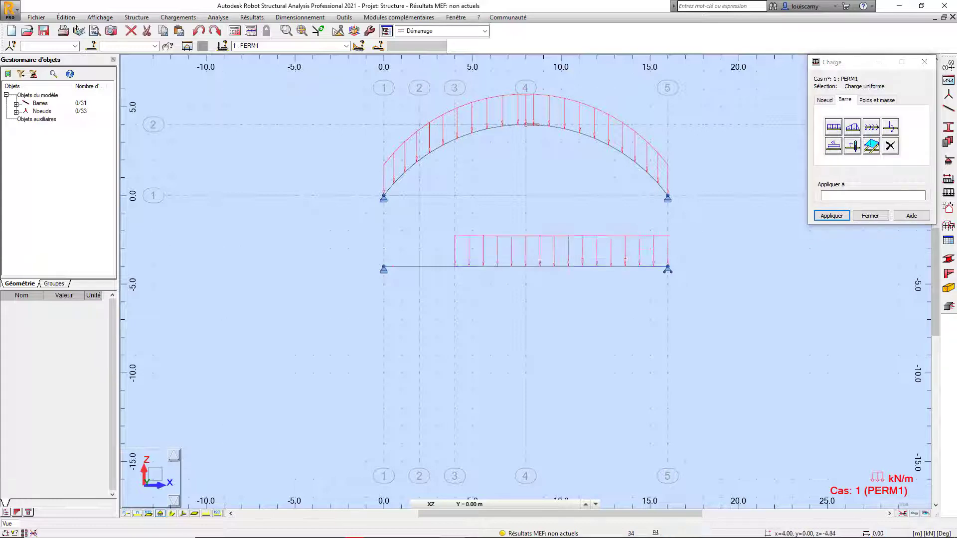
# Apply the same uniform load to the eight short beam segments between x = 0 and 4 m, and finish load definition.
pyautogui.scroll(2, 453, 280)
pyautogui.click(449, 259)
pyautogui.click(435, 259)
pyautogui.click(421, 259)
pyautogui.click(408, 259)
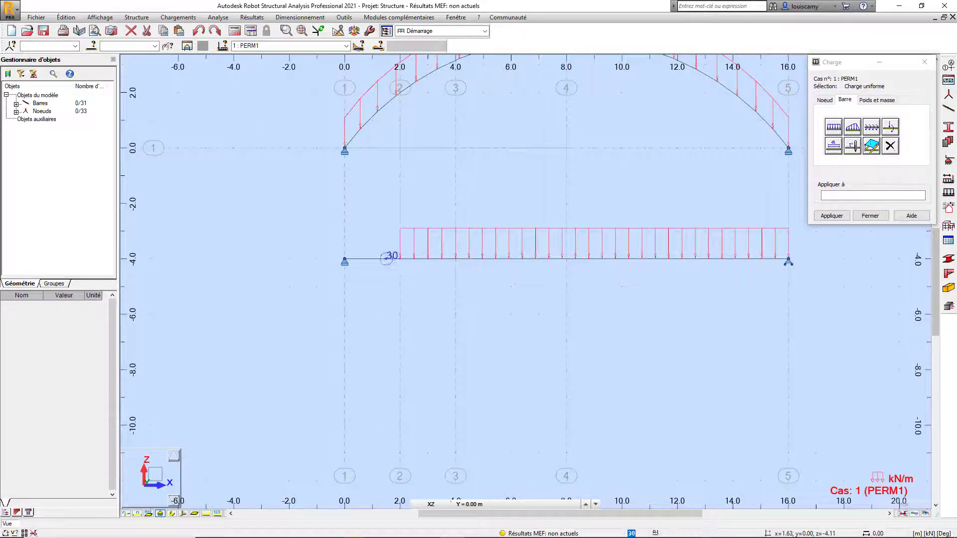
pyautogui.click(393, 259)
pyautogui.click(380, 258)
pyautogui.click(366, 259)
pyautogui.click(353, 259)
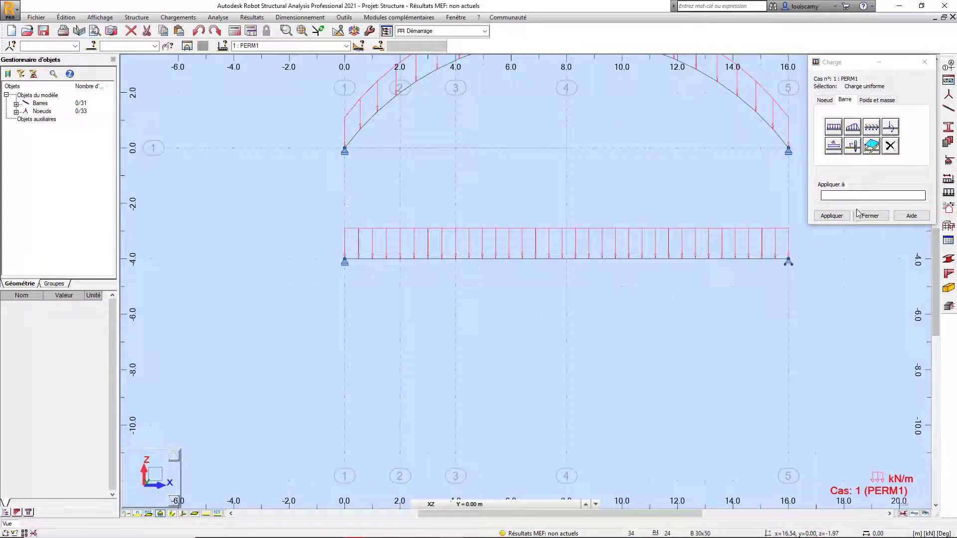
pyautogui.click(870, 215)
# Copy the whole arch with its supports 10 m downward, using a single repetition.
pyautogui.scroll(-3, 586, 199)
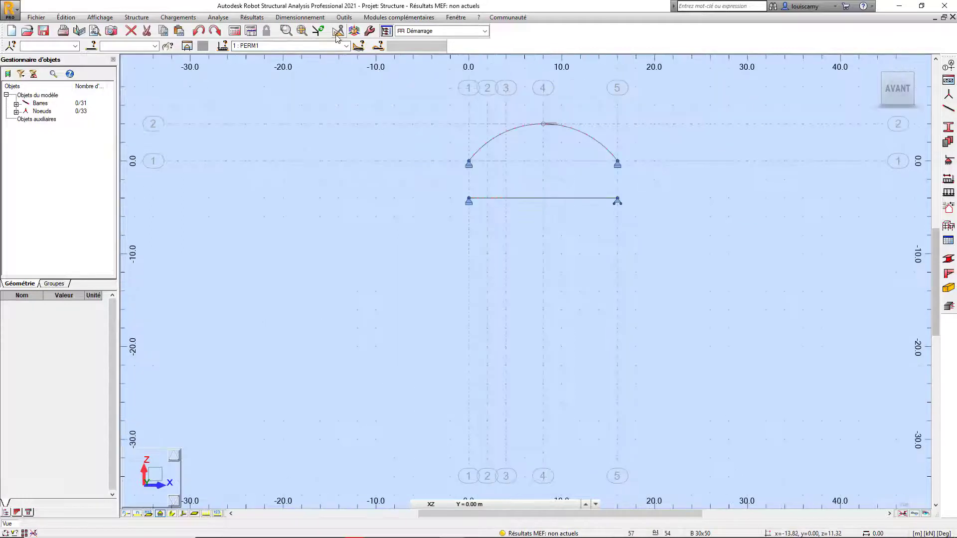
pyautogui.moveTo(439, 107); pyautogui.dragTo(438, 110)
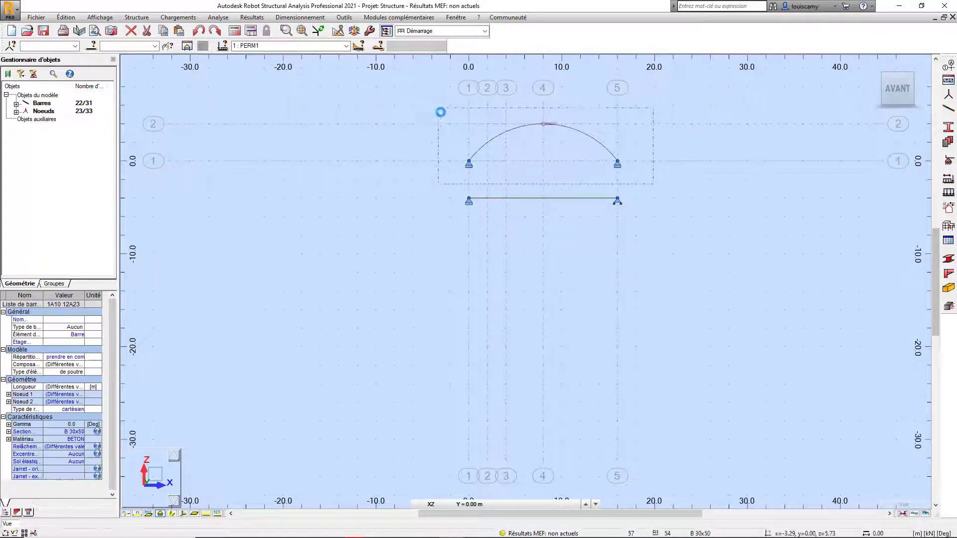
pyautogui.click(339, 31)
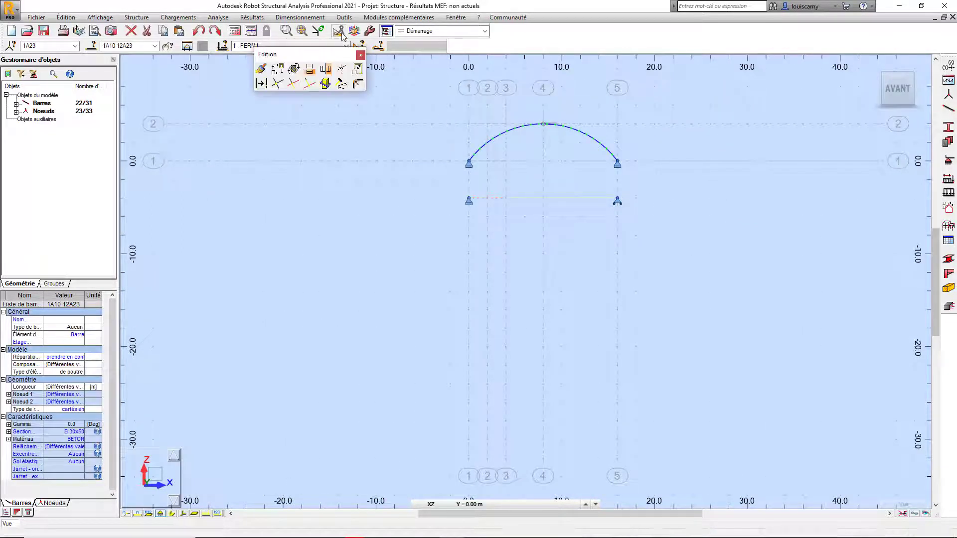
pyautogui.click(277, 69)
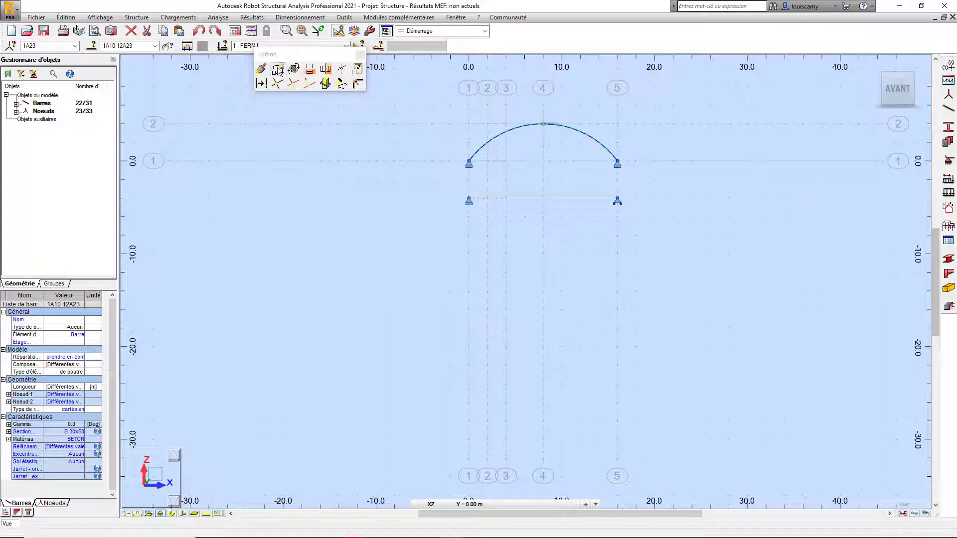
pyautogui.click(469, 291)
pyautogui.click(467, 385)
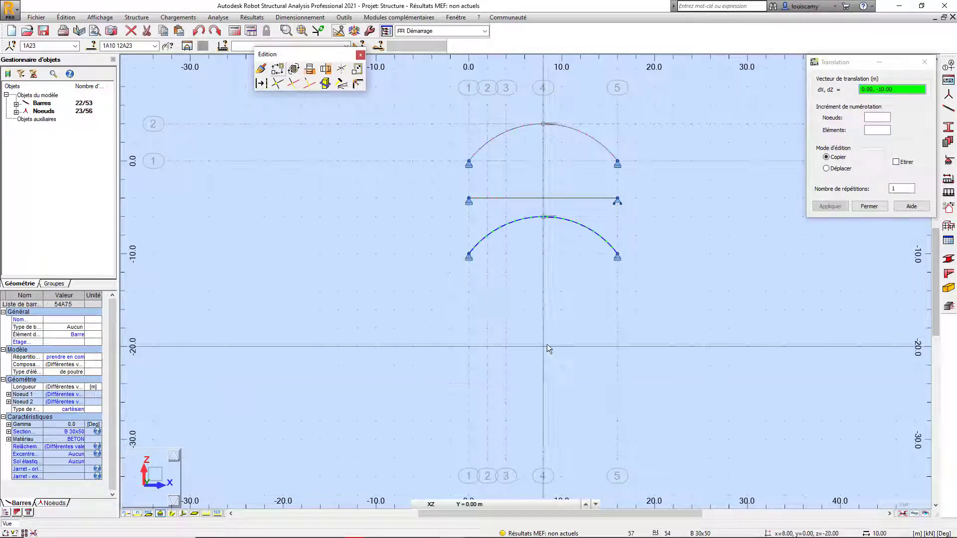
pyautogui.click(868, 207)
pyautogui.moveTo(673, 255); pyautogui.dragTo(639, 285, button='middle')
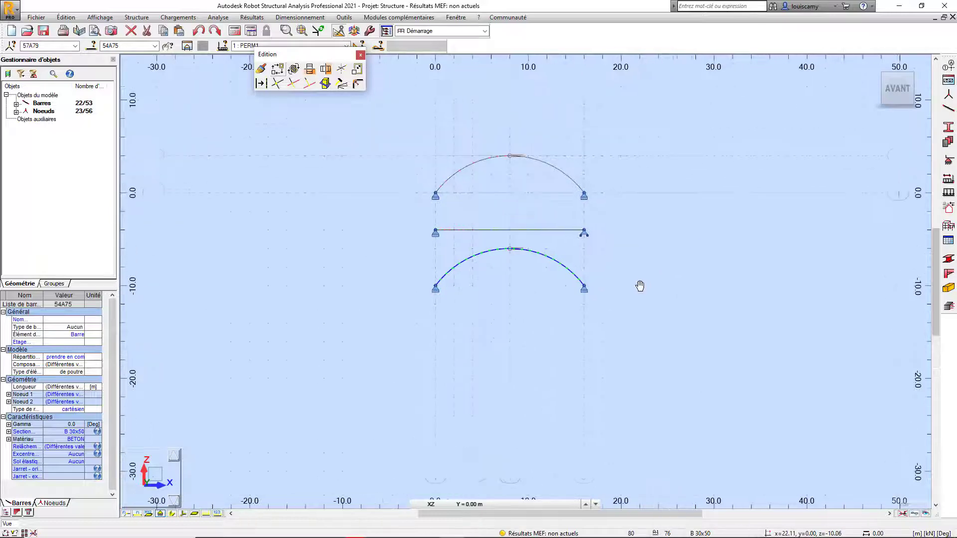
pyautogui.click(360, 55)
pyautogui.scroll(5, 501, 206)
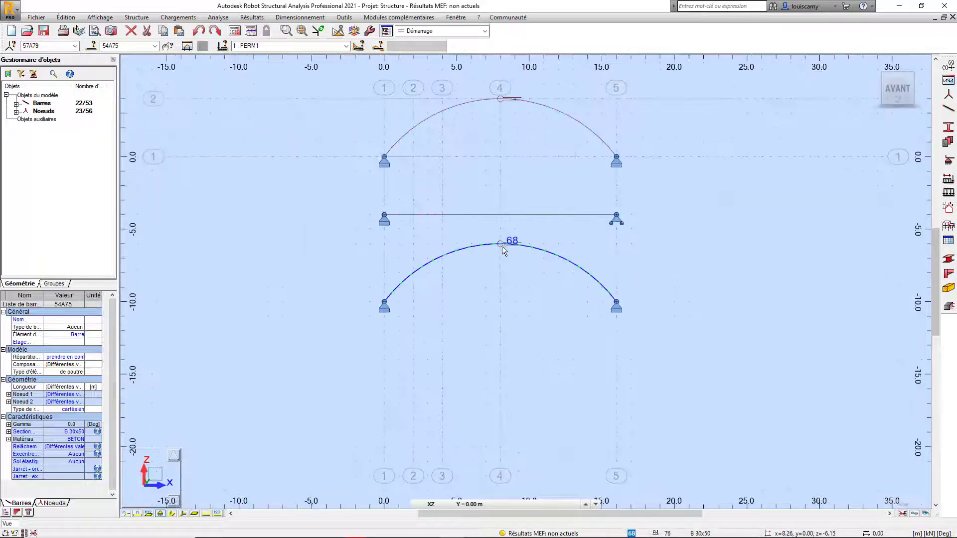
# Delete the supports at both ends of the copied arch.
pyautogui.click(547, 288)
pyautogui.scroll(-2, 542, 299)
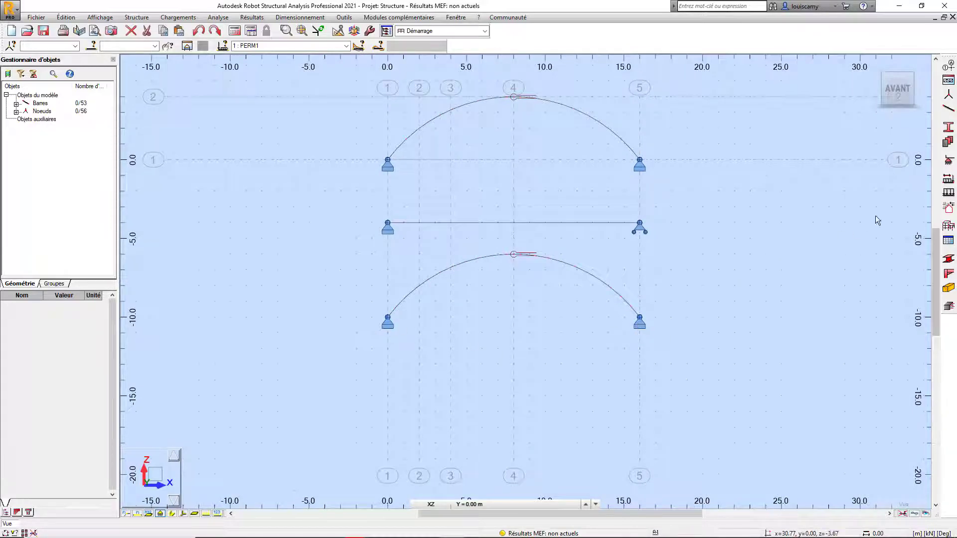
pyautogui.click(949, 161)
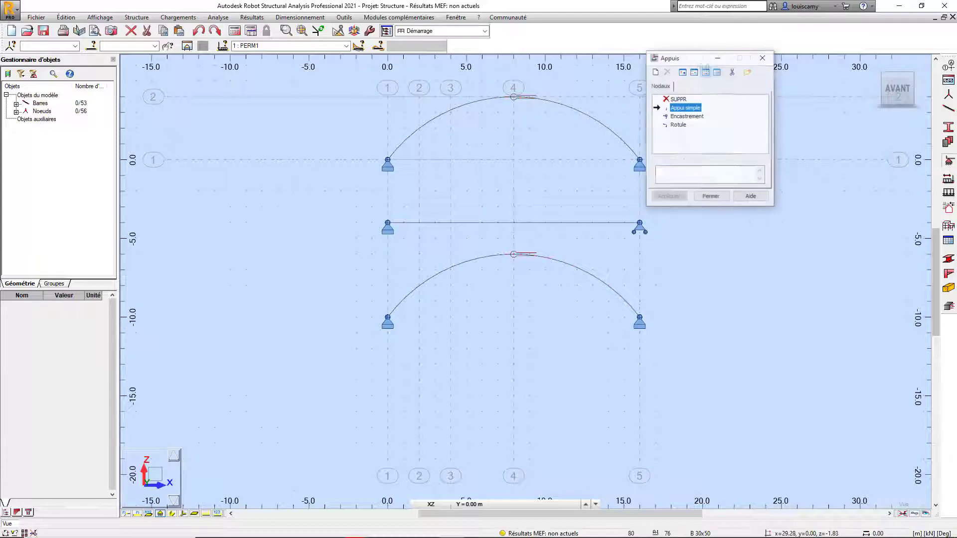
pyautogui.click(679, 99)
pyautogui.click(640, 319)
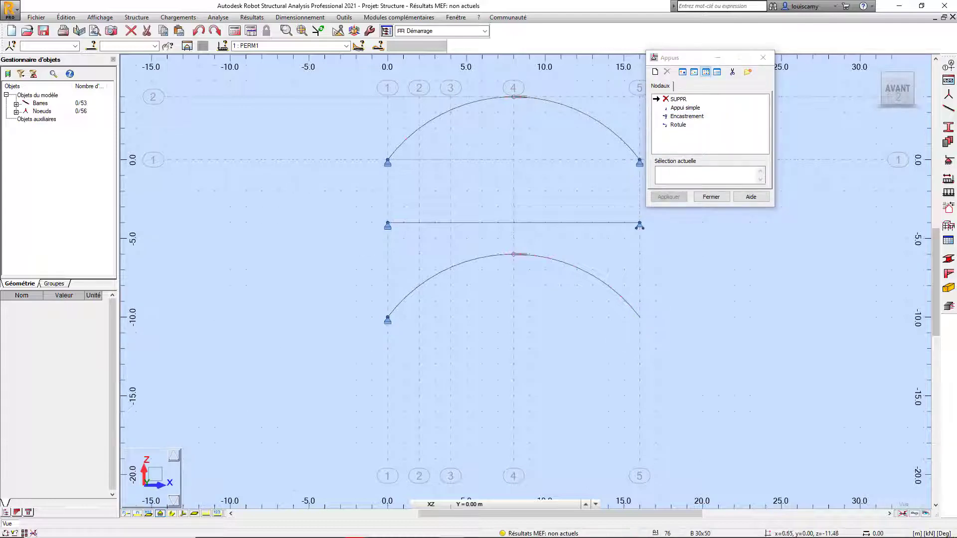
pyautogui.click(388, 320)
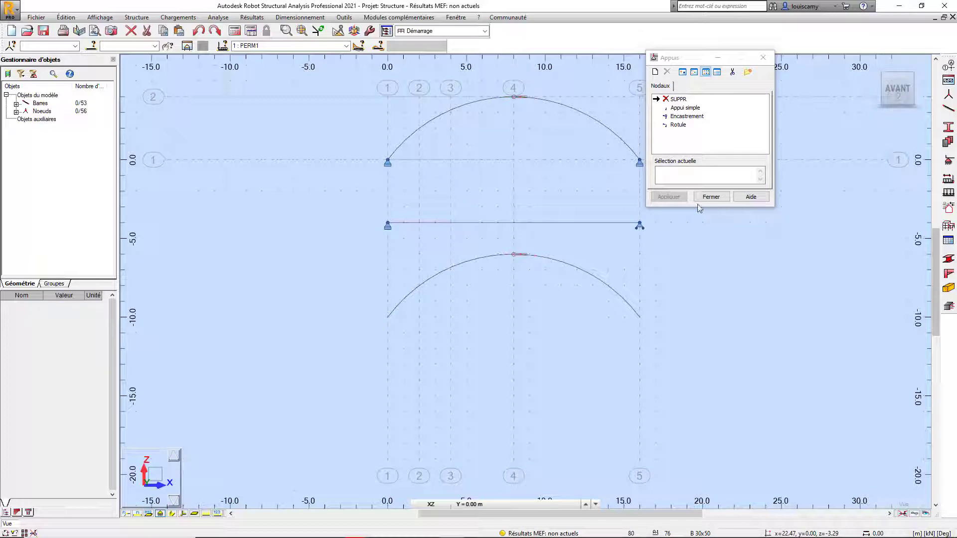
pyautogui.click(711, 197)
# Remove the bar release at the crown of the copied arch, on the bar starting at x = 8 m.
pyautogui.scroll(2, 489, 327)
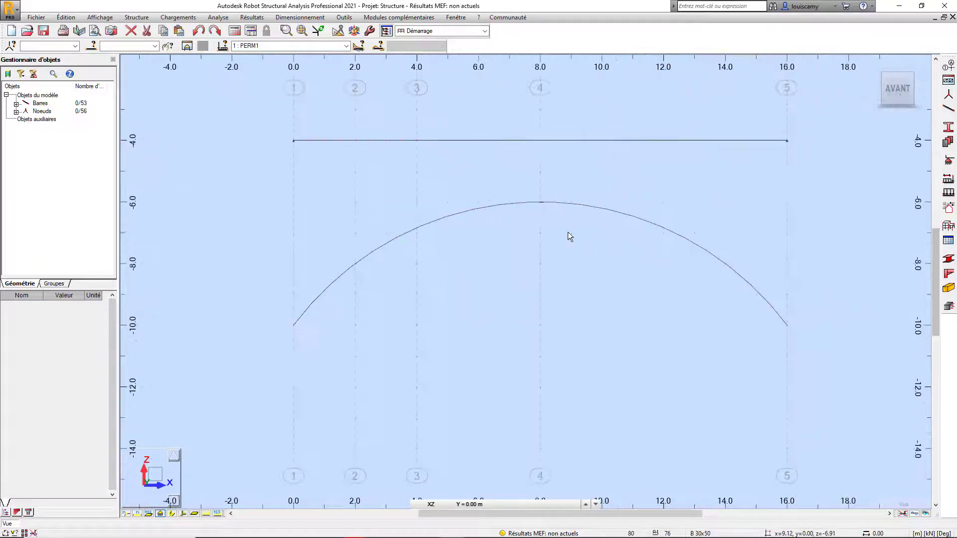
pyautogui.click(137, 17)
pyautogui.click(150, 176)
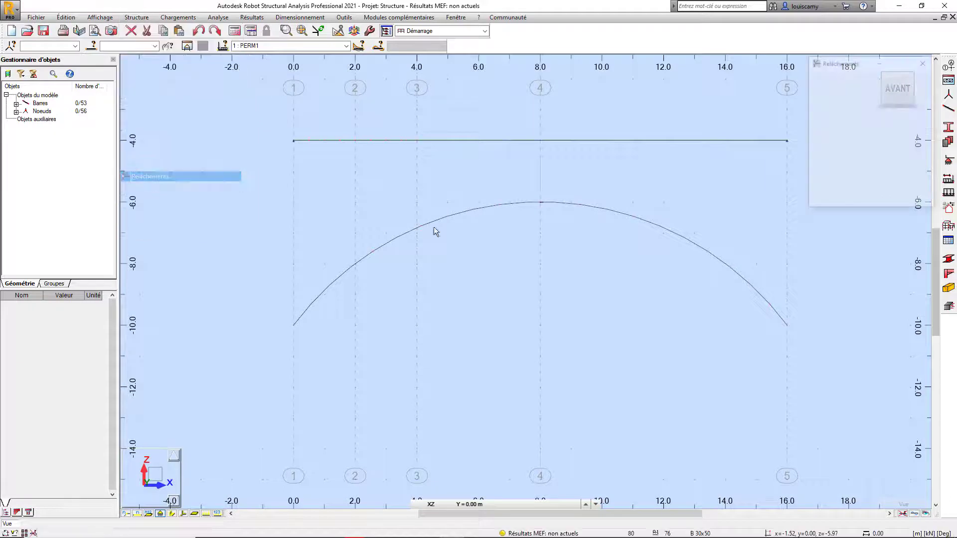
pyautogui.click(846, 94)
pyautogui.scroll(10, 542, 201)
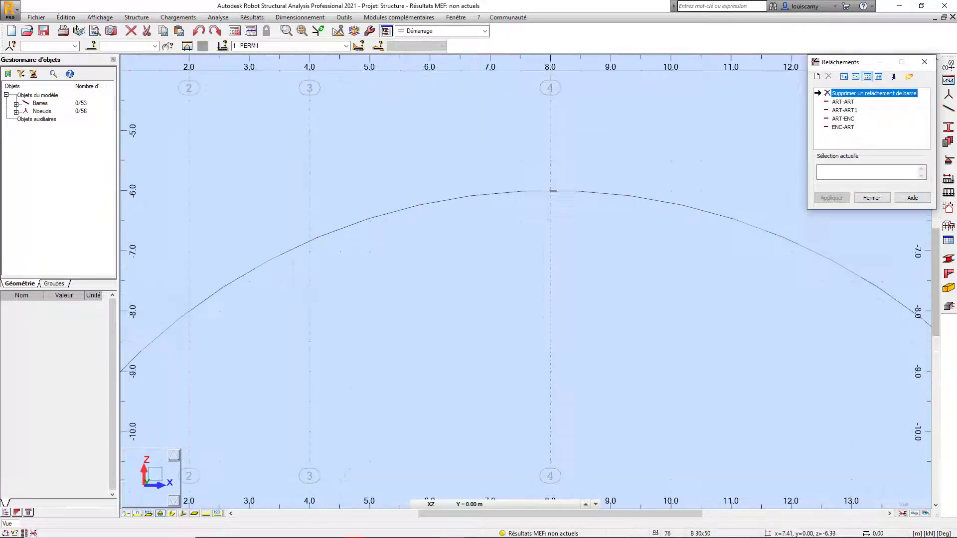
pyautogui.scroll(1, 508, 212)
pyautogui.click(493, 236)
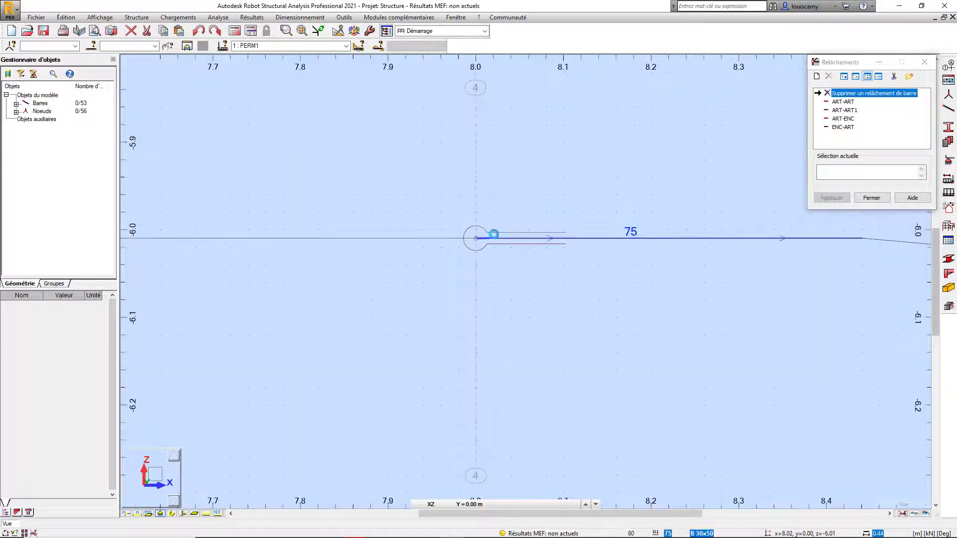
pyautogui.scroll(-4, 635, 211)
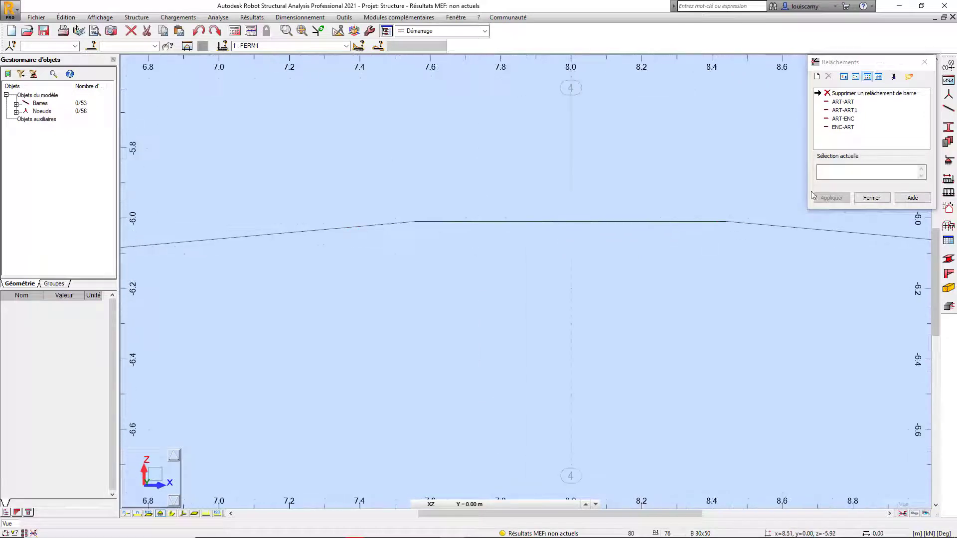
pyautogui.click(872, 198)
# Assign a fixed support (Encastrement) to the crown node of the copied arch at x = 8 m.
pyautogui.scroll(-3, 591, 205)
pyautogui.scroll(-2, 589, 190)
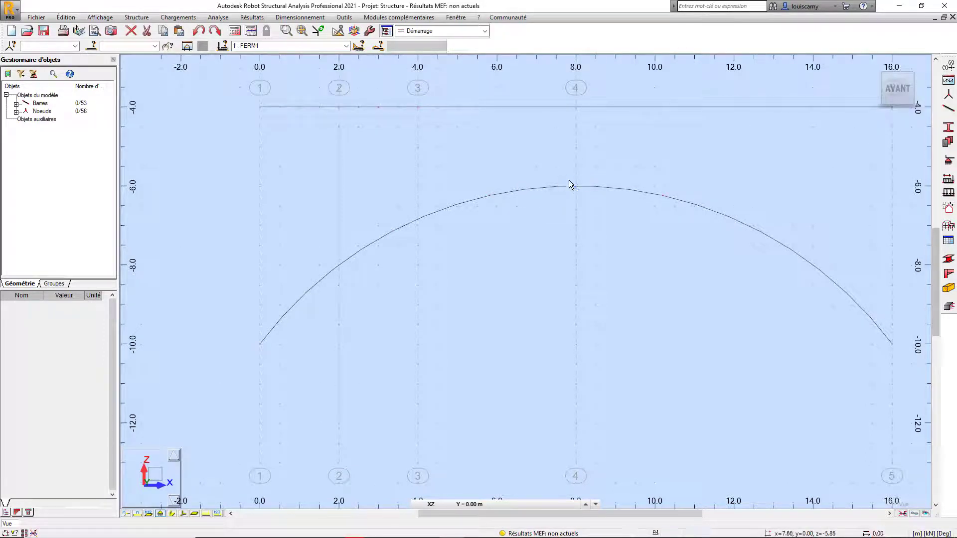
pyautogui.click(948, 160)
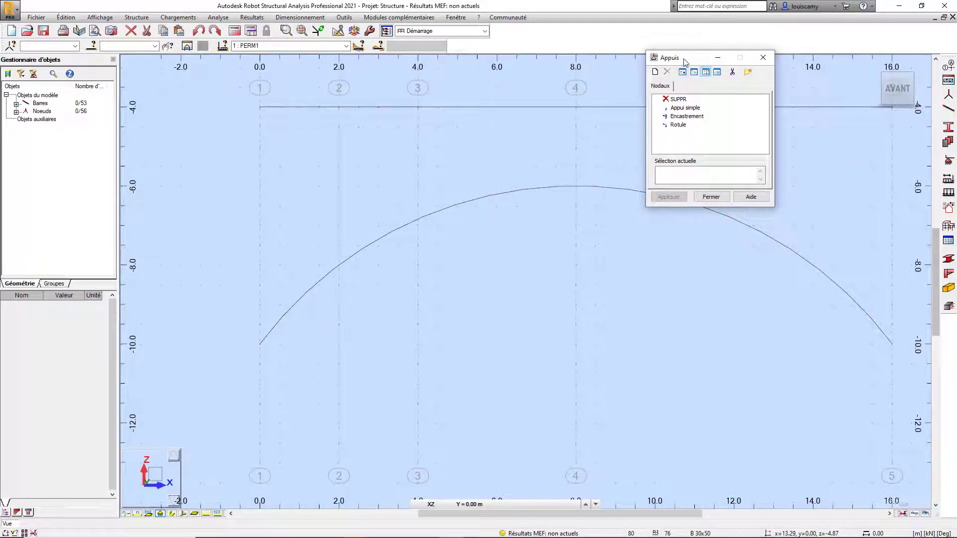
pyautogui.moveTo(685, 62); pyautogui.dragTo(803, 52)
pyautogui.click(807, 106)
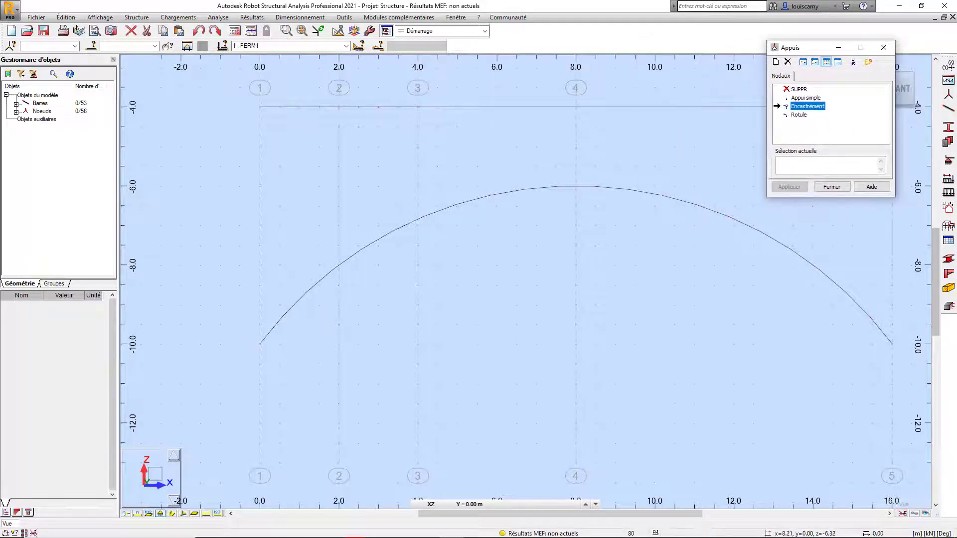
pyautogui.scroll(2, 571, 180)
pyautogui.click(571, 180)
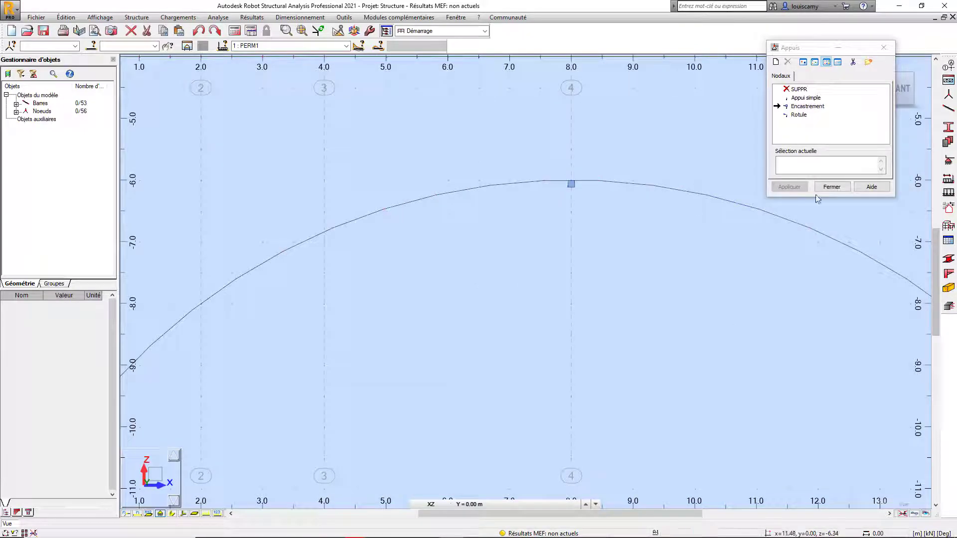
pyautogui.click(832, 186)
pyautogui.scroll(-5, 535, 260)
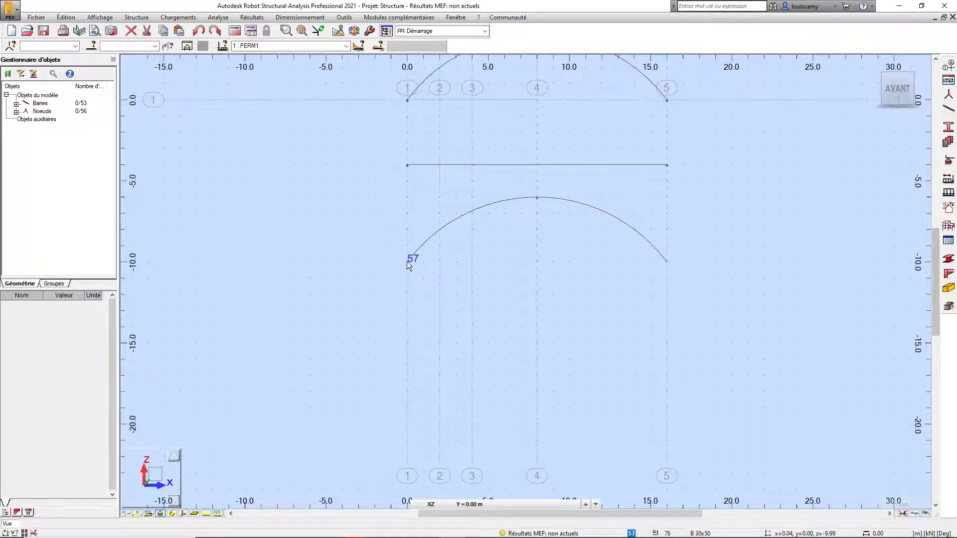
# Switch to the Word calculation note, look up the horizontal reaction HA, and return to the structural model.
pyautogui.scroll(1, 407, 264)
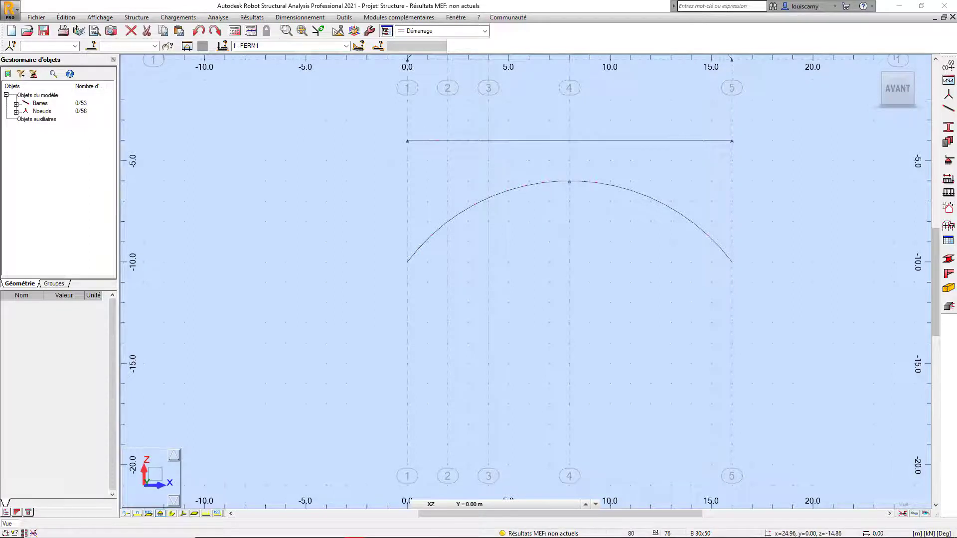
pyautogui.hotkey('alt', 'Tab')
pyautogui.scroll(-3, 324, 234)
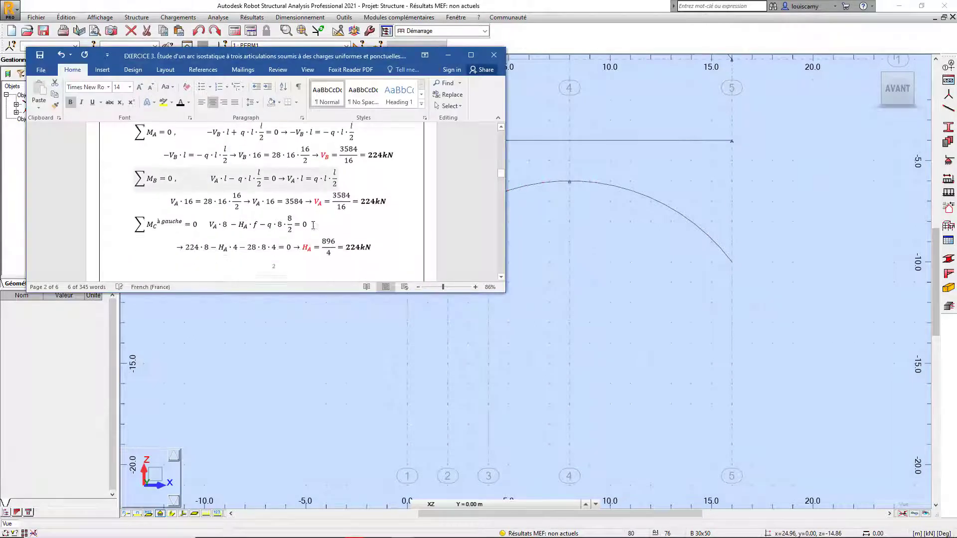
pyautogui.click(354, 204)
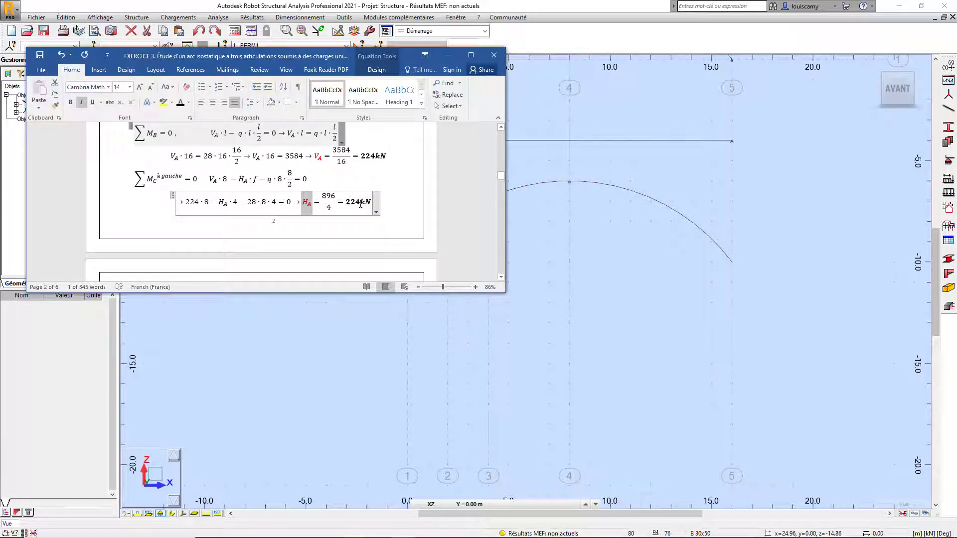
pyautogui.click(448, 55)
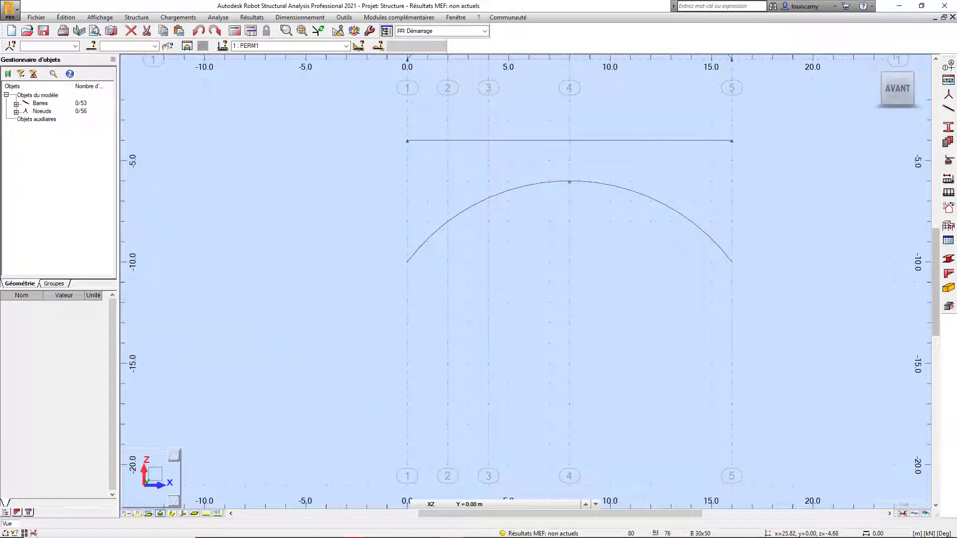
# Apply a nodal force of FX = 224 kN to the copied arch's end node at x = 0.
pyautogui.click(949, 193)
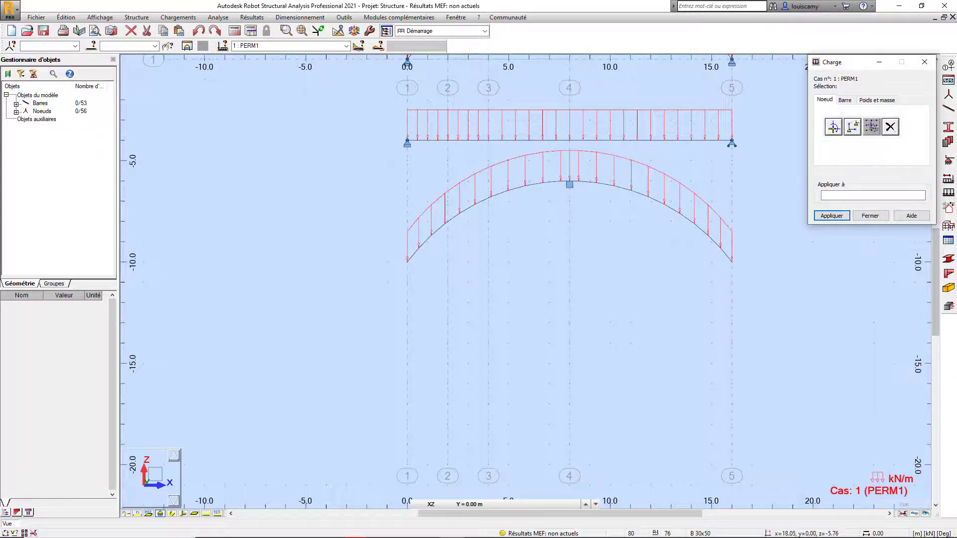
pyautogui.moveTo(770, 179); pyautogui.dragTo(725, 232, button='middle')
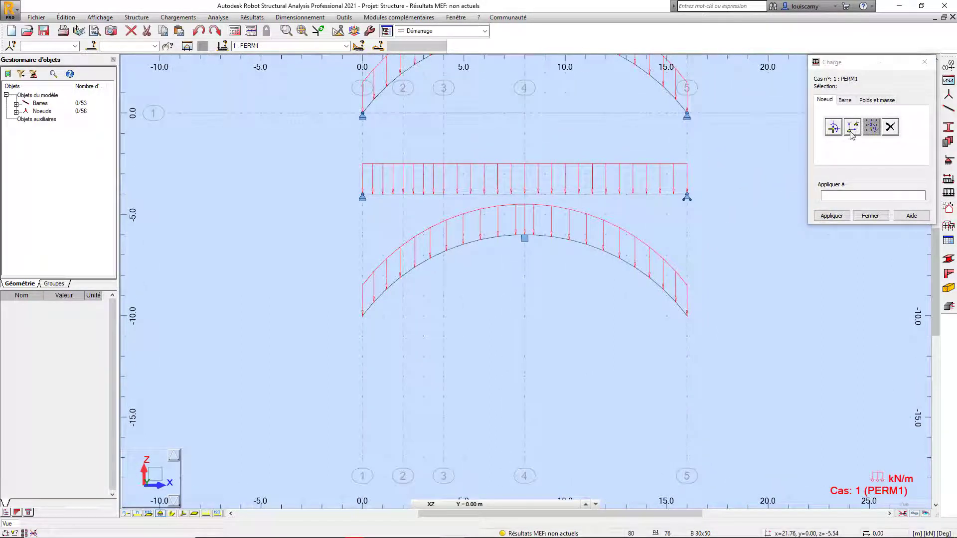
pyautogui.click(834, 128)
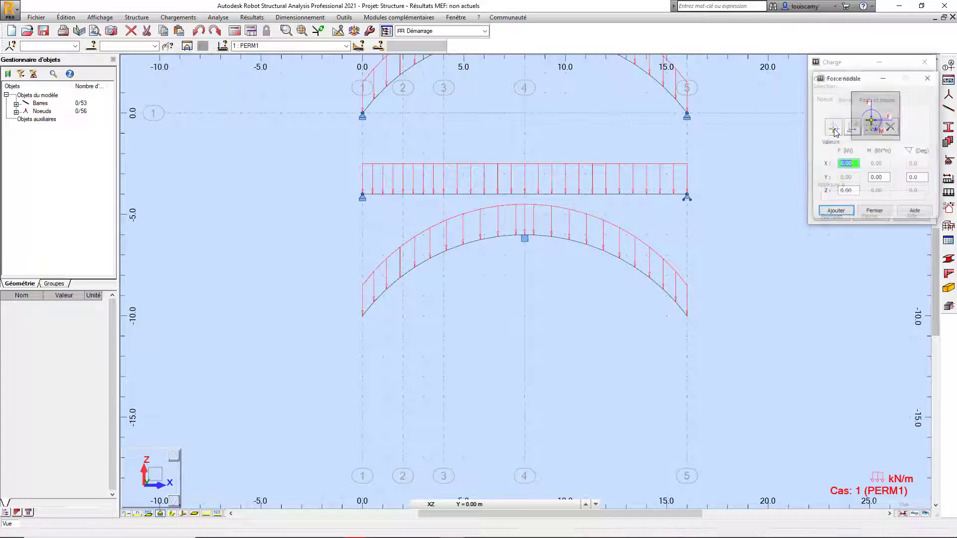
pyautogui.click(849, 191)
pyautogui.click(851, 164)
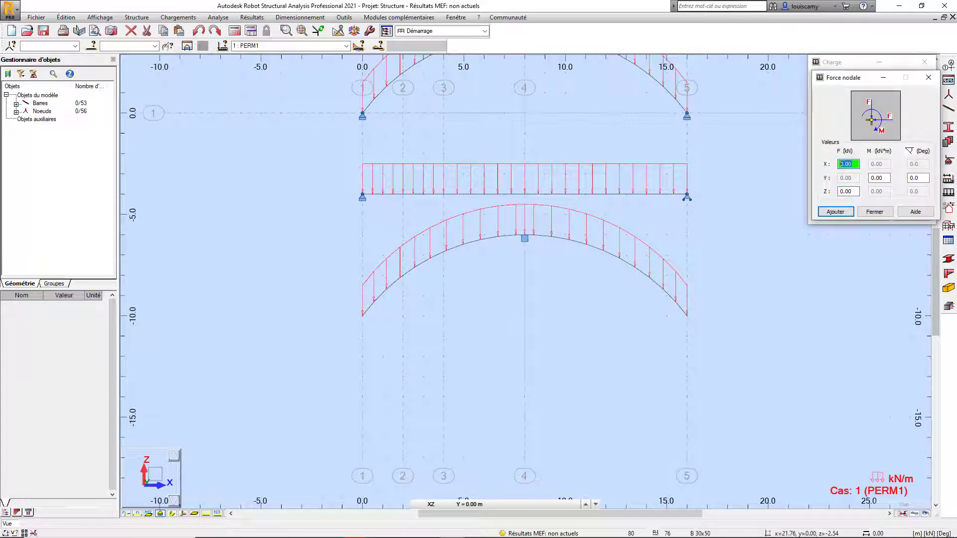
pyautogui.write('224')
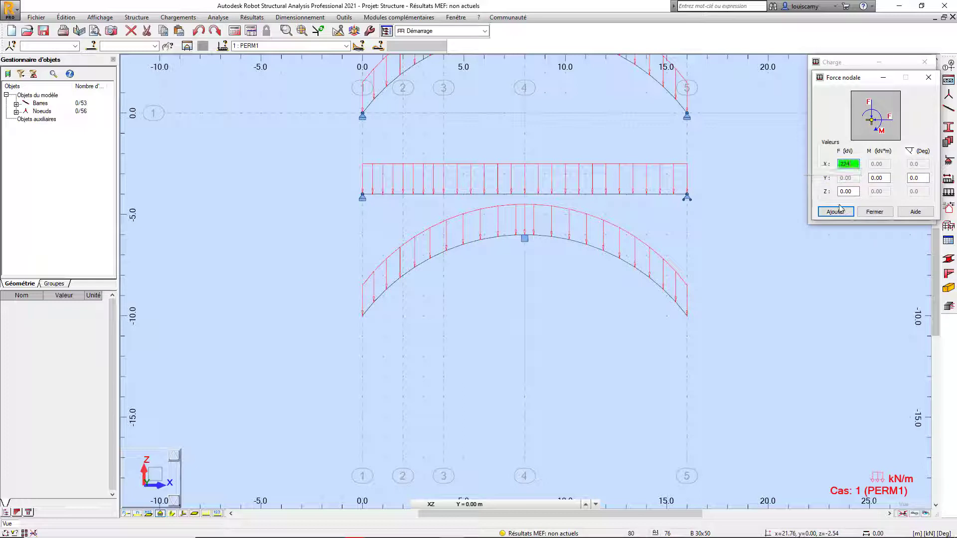
pyautogui.click(839, 215)
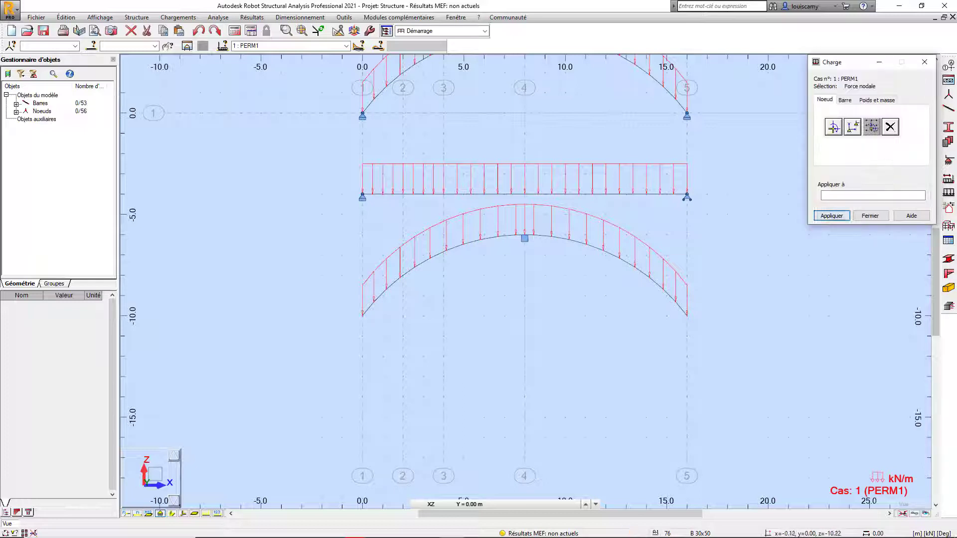
pyautogui.click(361, 316)
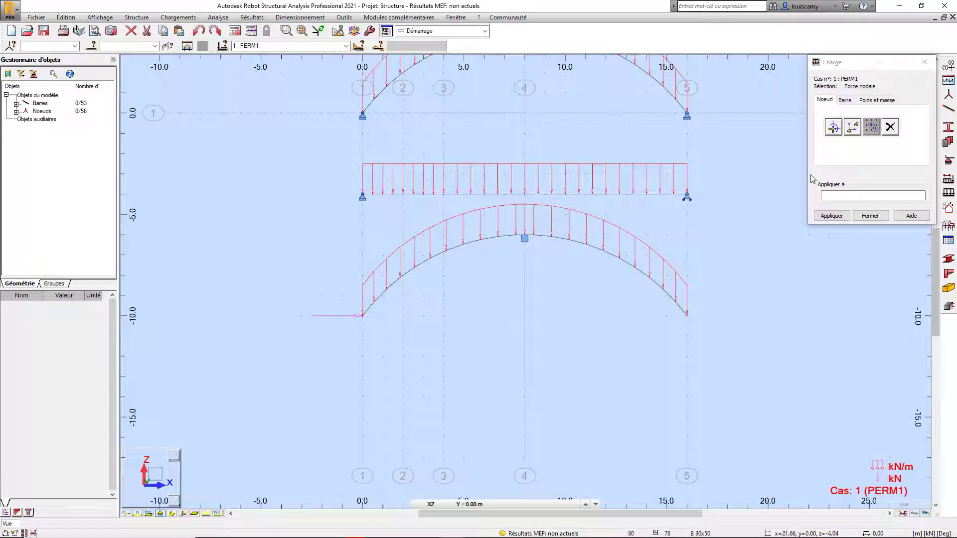
# Apply a nodal force of FX = -224 kN at the copied arch's x = 16 m end, and check the displayed load values.
pyautogui.click(833, 127)
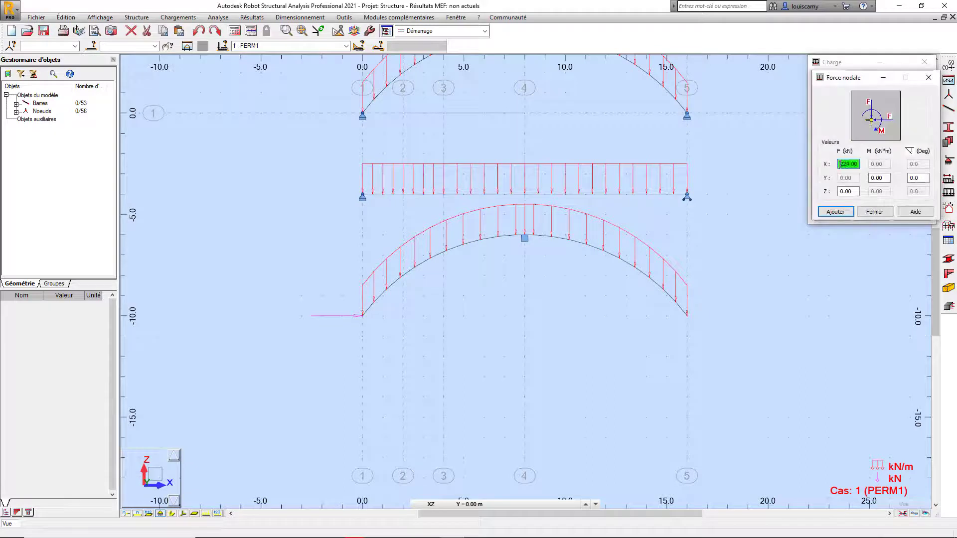
pyautogui.click(843, 212)
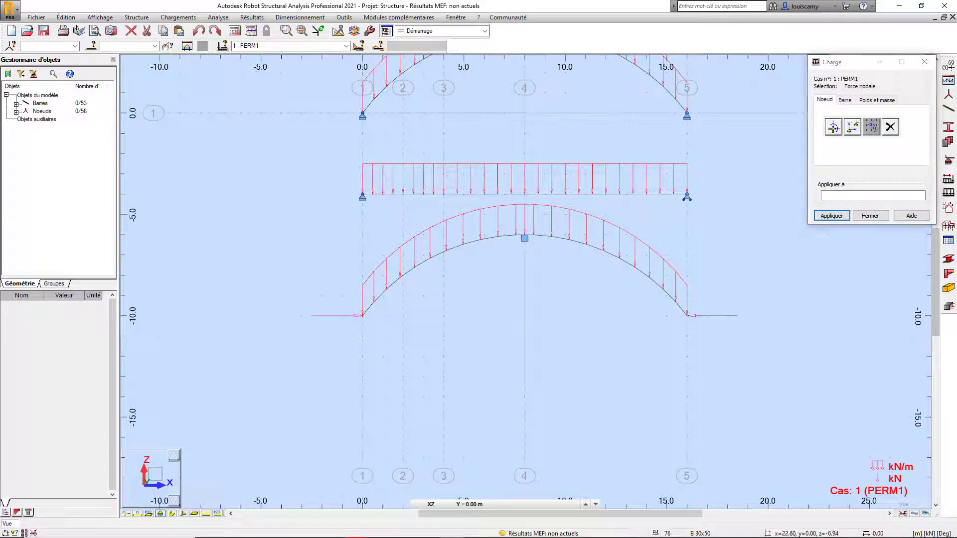
pyautogui.click(871, 215)
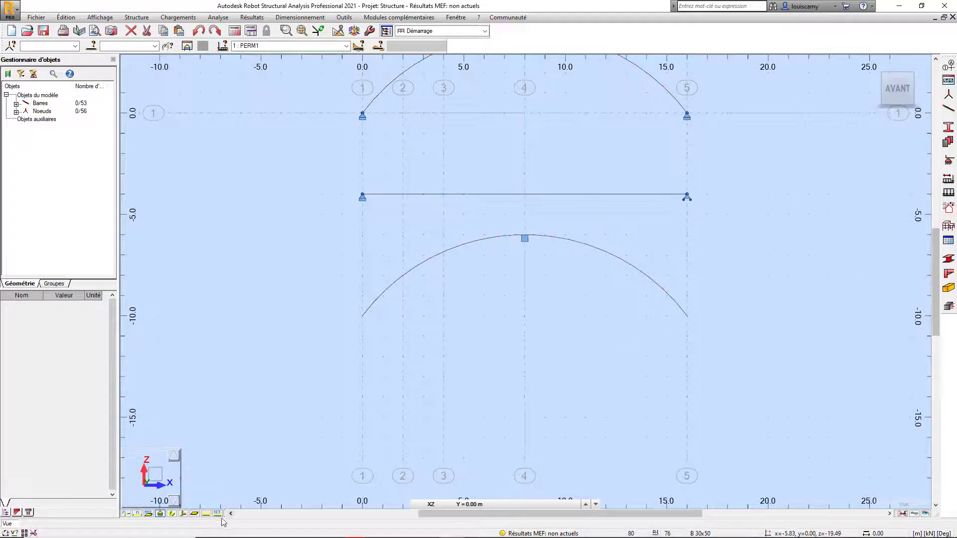
pyautogui.click(206, 515)
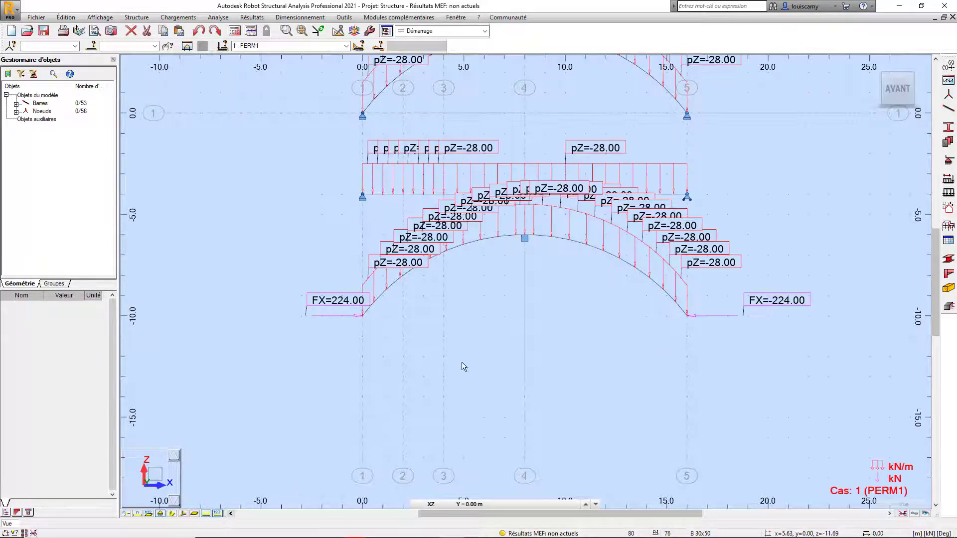
pyautogui.click(217, 514)
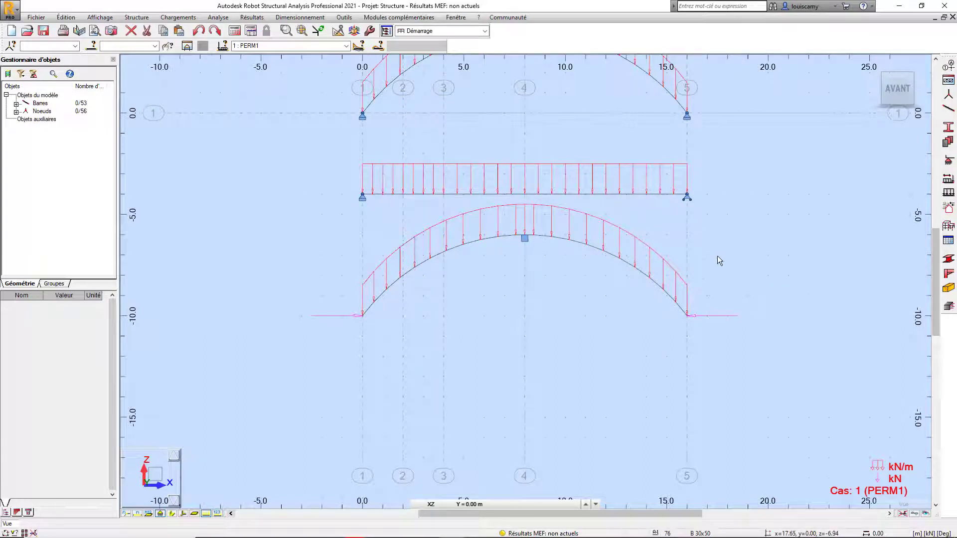
# Delete the vertical distributed loads from every bar of the copied crown-fixed arch, working from its x = 16 m end to x = 0.
pyautogui.rightClick(677, 271)
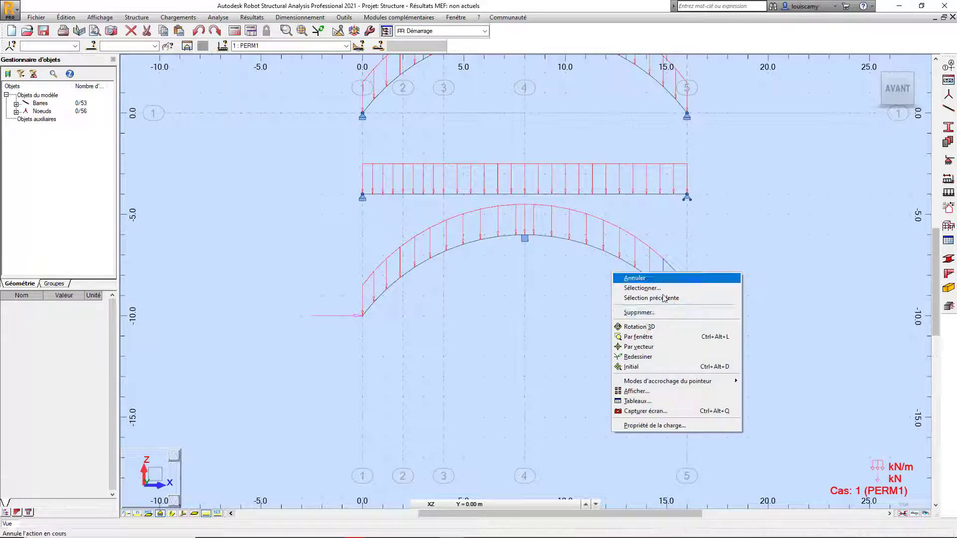
pyautogui.click(644, 313)
pyautogui.press('Return')
pyautogui.rightClick(675, 271)
pyautogui.click(651, 313)
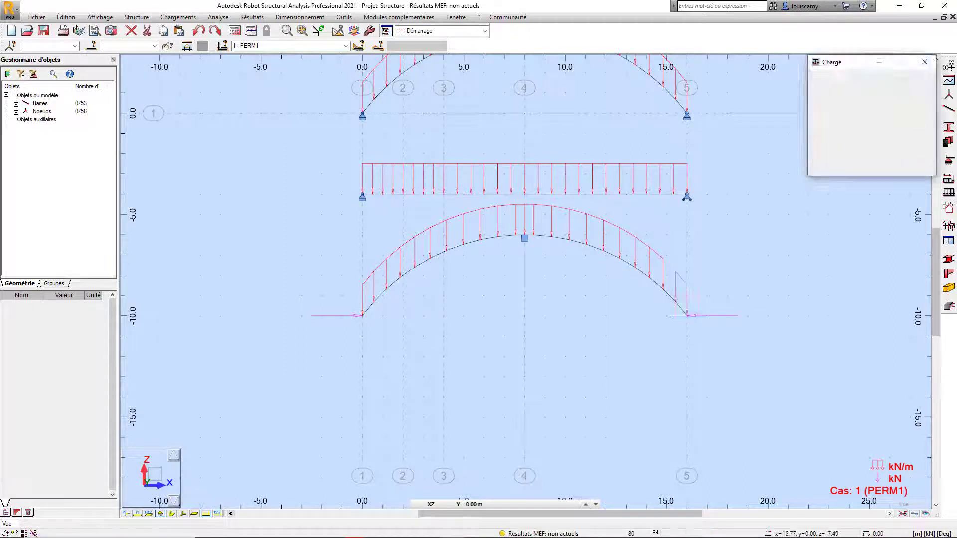
pyautogui.press('Return')
pyautogui.rightClick(662, 258)
pyautogui.click(631, 300)
pyautogui.click(820, 170)
pyautogui.rightClick(648, 246)
pyautogui.click(615, 287)
pyautogui.click(821, 169)
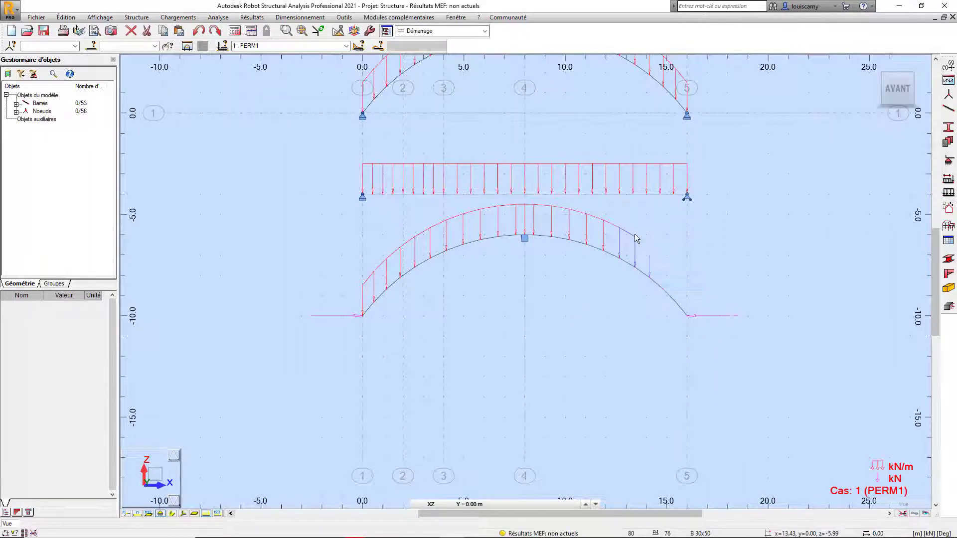
pyautogui.rightClick(635, 235)
pyautogui.click(603, 276)
pyautogui.rightClick(615, 224)
pyautogui.click(584, 264)
pyautogui.click(820, 169)
pyautogui.rightClick(600, 218)
pyautogui.click(569, 258)
pyautogui.click(820, 170)
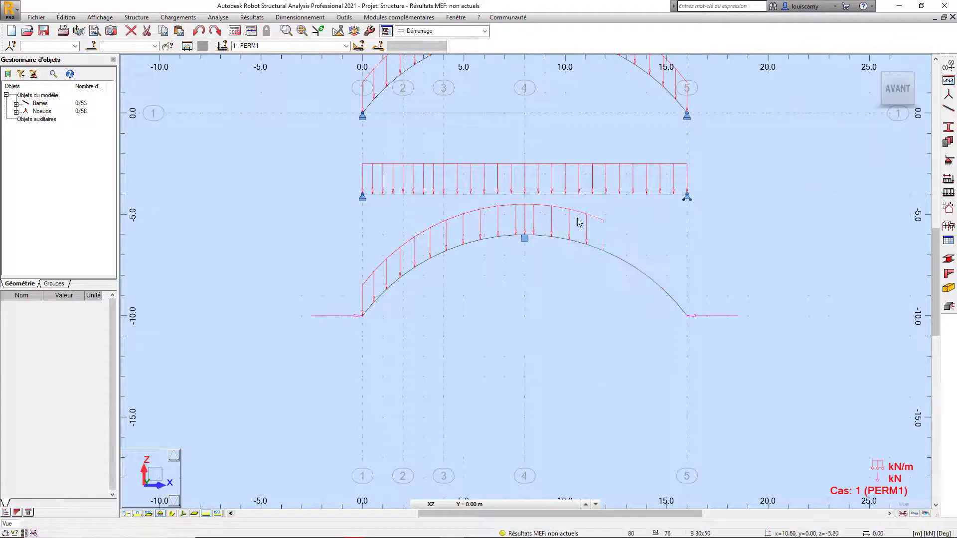
pyautogui.rightClick(578, 212)
pyautogui.click(546, 253)
pyautogui.click(820, 170)
pyautogui.rightClick(566, 210)
pyautogui.click(535, 250)
pyautogui.click(820, 170)
pyautogui.rightClick(540, 207)
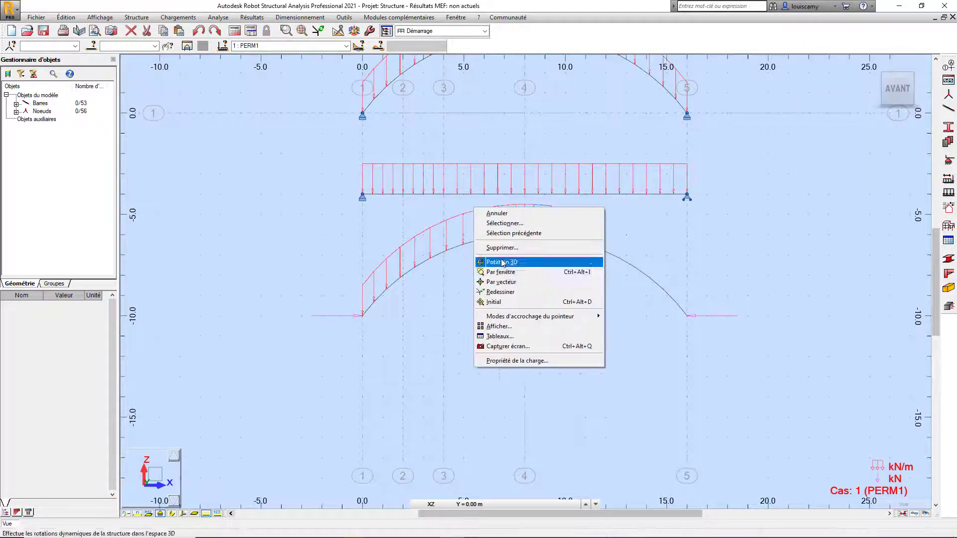
pyautogui.click(508, 247)
pyautogui.click(820, 169)
pyautogui.rightClick(526, 210)
pyautogui.click(494, 251)
pyautogui.rightClick(510, 206)
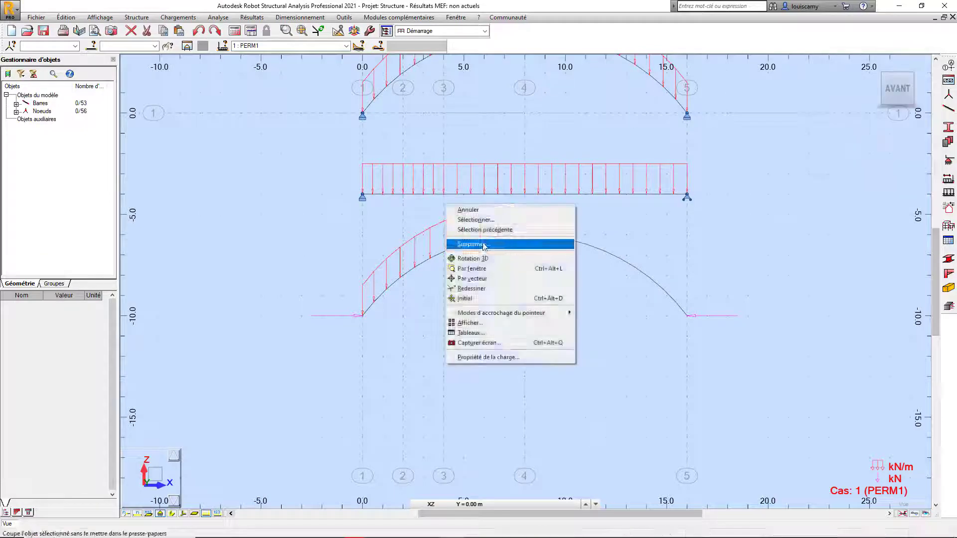
pyautogui.click(485, 244)
pyautogui.click(835, 169)
pyautogui.rightClick(493, 211)
pyautogui.click(476, 250)
pyautogui.click(835, 169)
pyautogui.rightClick(478, 213)
pyautogui.click(461, 252)
pyautogui.click(835, 170)
pyautogui.rightClick(464, 216)
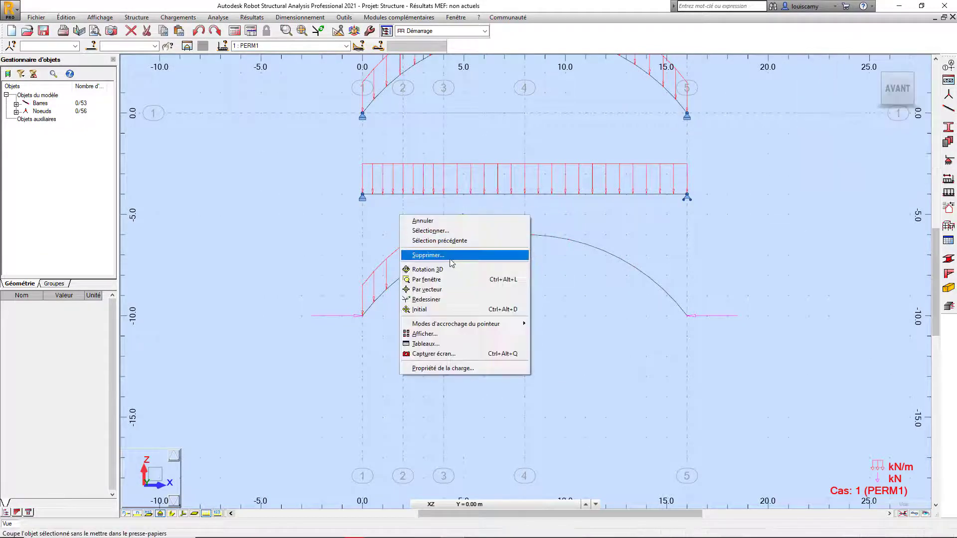
pyautogui.click(450, 256)
pyautogui.click(835, 169)
pyautogui.rightClick(438, 227)
pyautogui.click(431, 266)
pyautogui.click(835, 169)
pyautogui.rightClick(430, 235)
pyautogui.rightClick(413, 240)
pyautogui.click(404, 277)
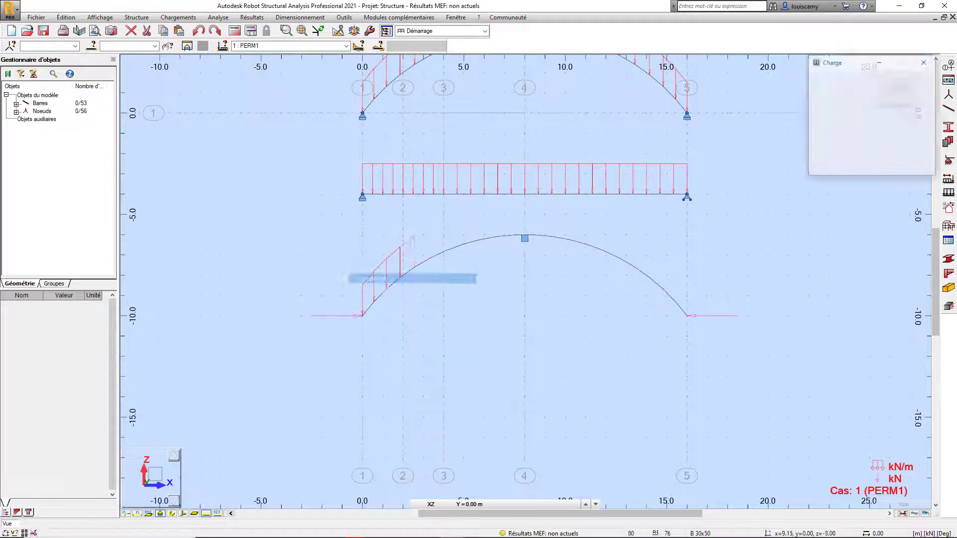
pyautogui.click(835, 169)
pyautogui.rightClick(394, 251)
pyautogui.click(386, 289)
pyautogui.click(836, 170)
pyautogui.rightClick(386, 264)
pyautogui.click(380, 303)
pyautogui.click(835, 170)
pyautogui.rightClick(374, 274)
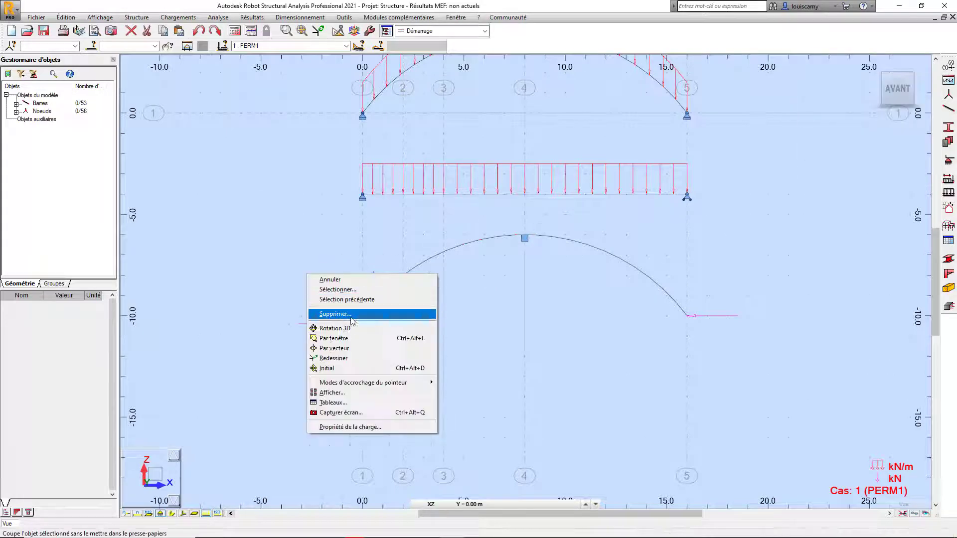
pyautogui.click(357, 313)
pyautogui.click(835, 169)
# Run the structural calculation, continue despite the disjointed structure, and close the calculation messages.
pyautogui.scroll(-3, 577, 300)
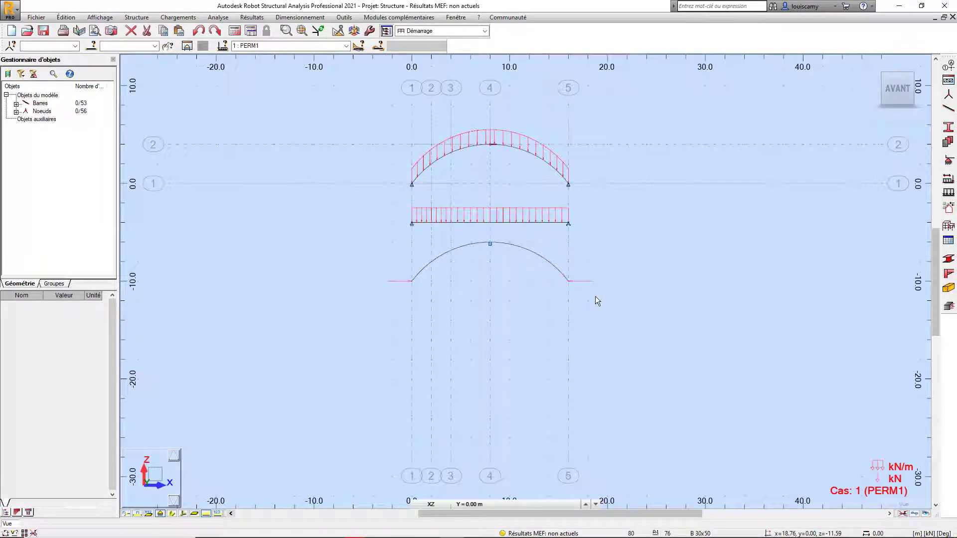
pyautogui.click(235, 31)
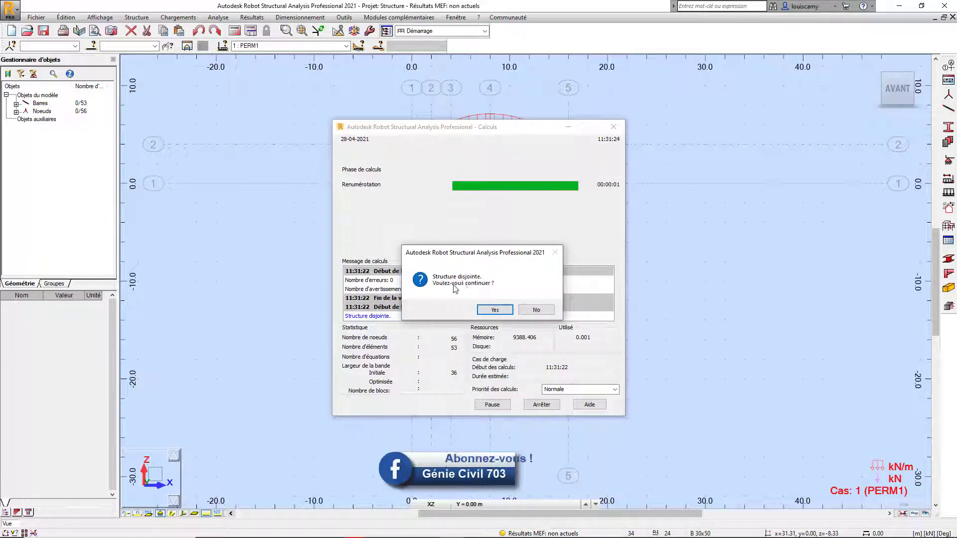
pyautogui.click(491, 310)
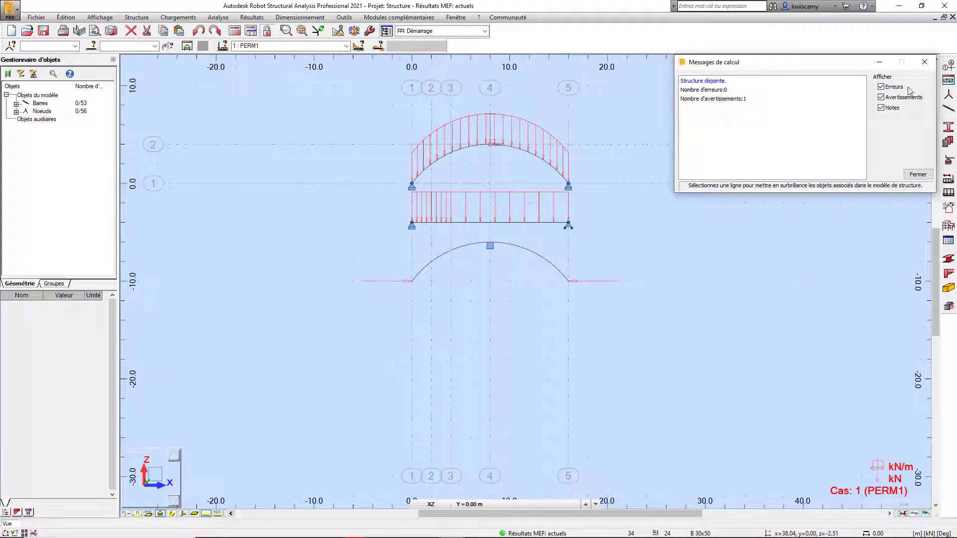
pyautogui.click(925, 61)
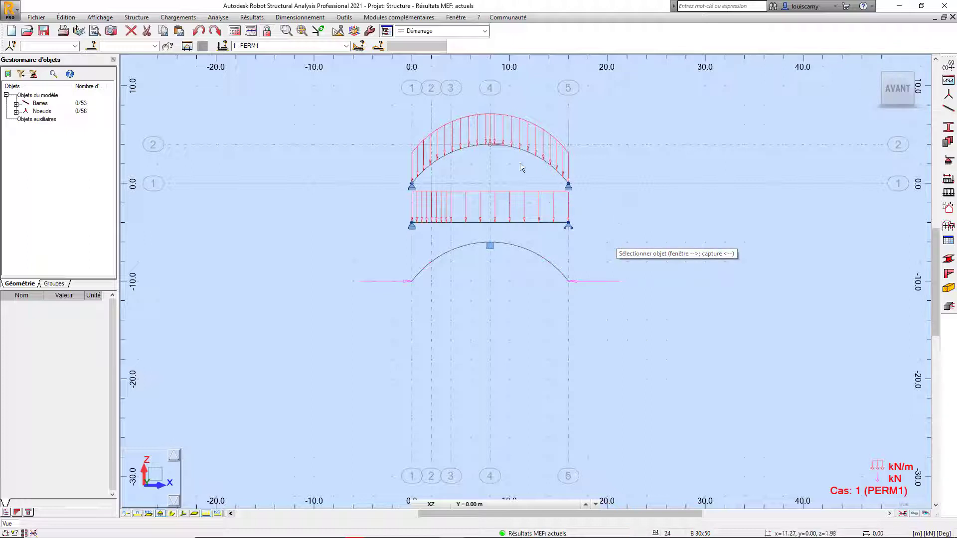
# Check the load values on the three structures, then hide both the values and the load symbols.
pyautogui.click(218, 514)
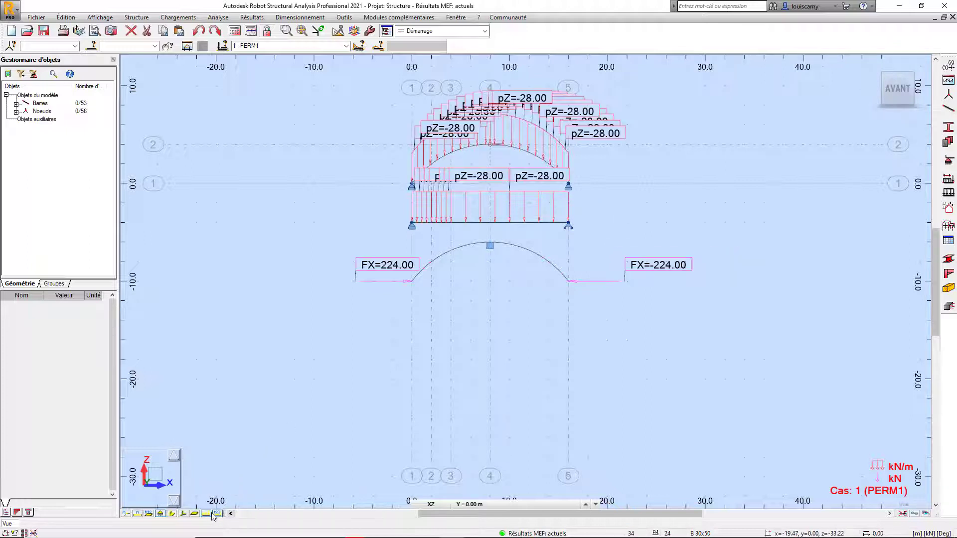
pyautogui.click(218, 514)
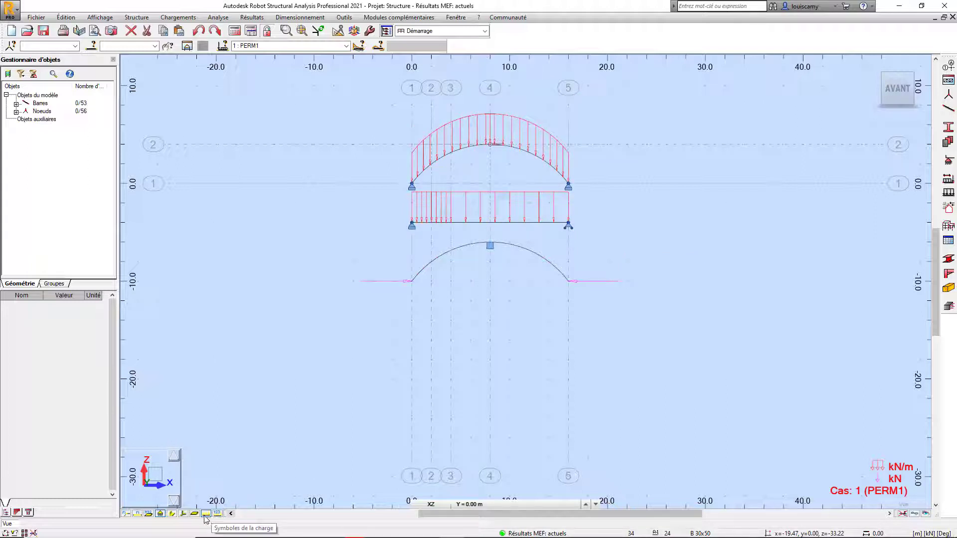
pyautogui.click(206, 515)
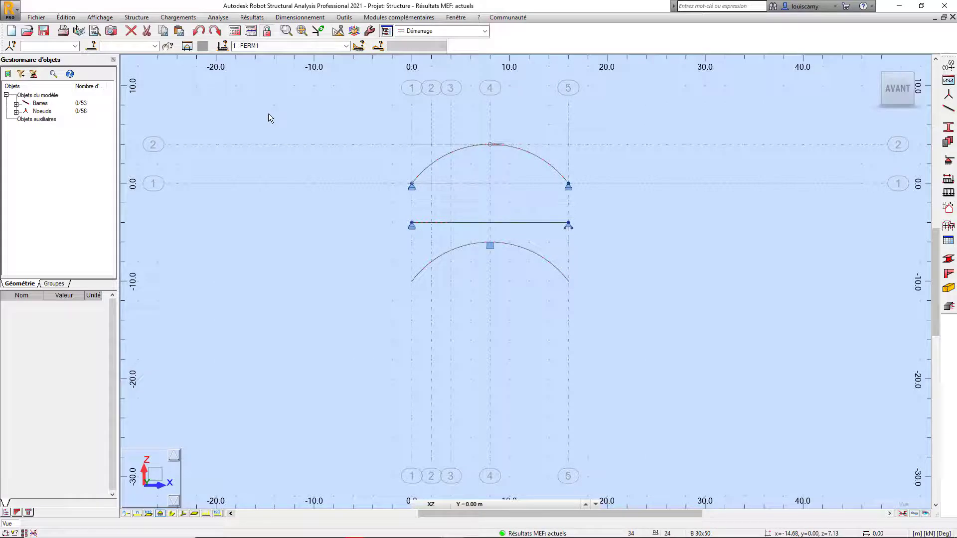
# Display the FZ support reactions in the result diagrams, with descriptions and diagrams for linear supports enabled.
pyautogui.click(249, 17)
pyautogui.click(277, 53)
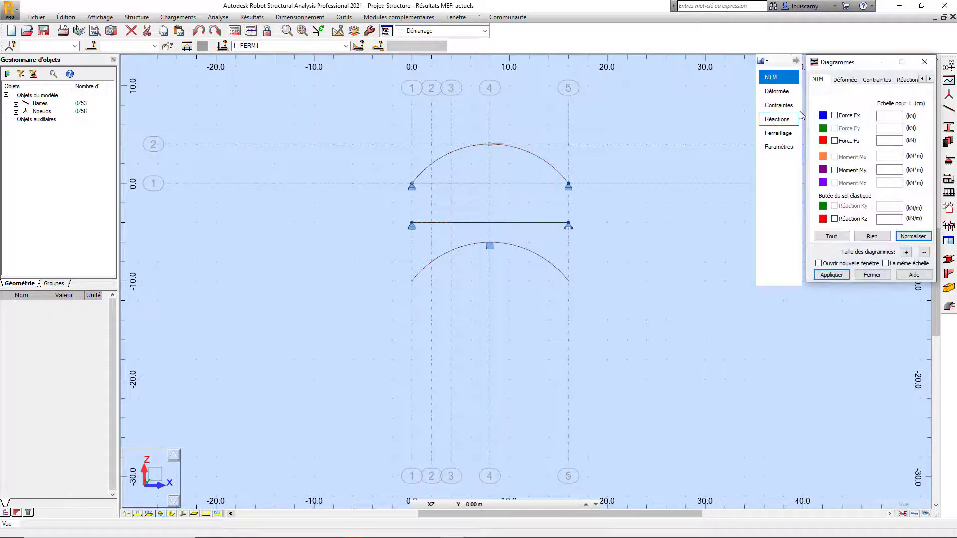
pyautogui.click(775, 121)
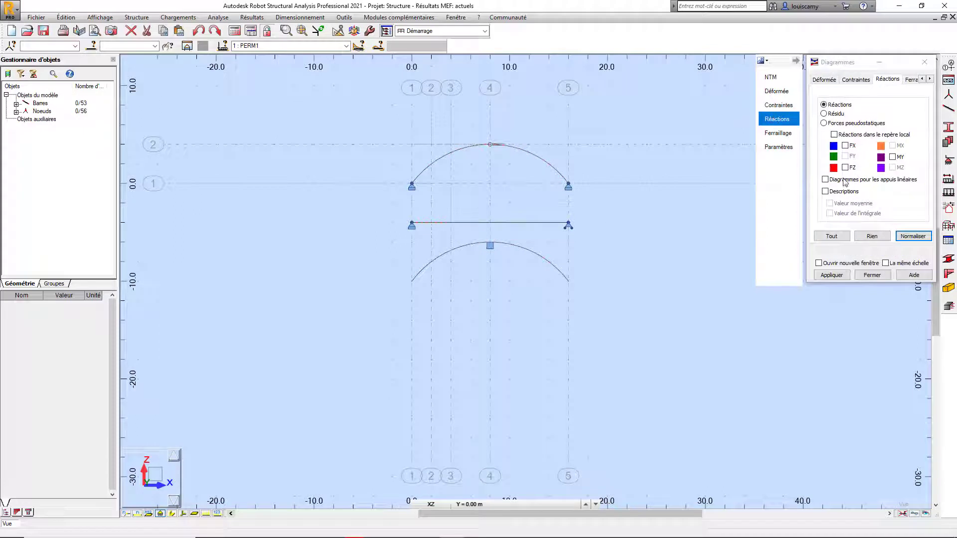
pyautogui.click(846, 180)
pyautogui.click(842, 194)
pyautogui.click(846, 168)
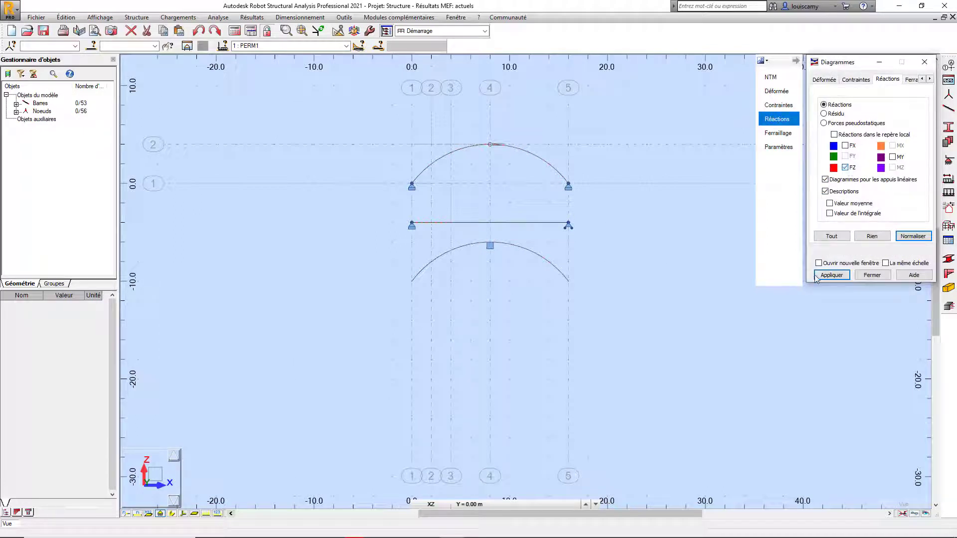
pyautogui.click(832, 275)
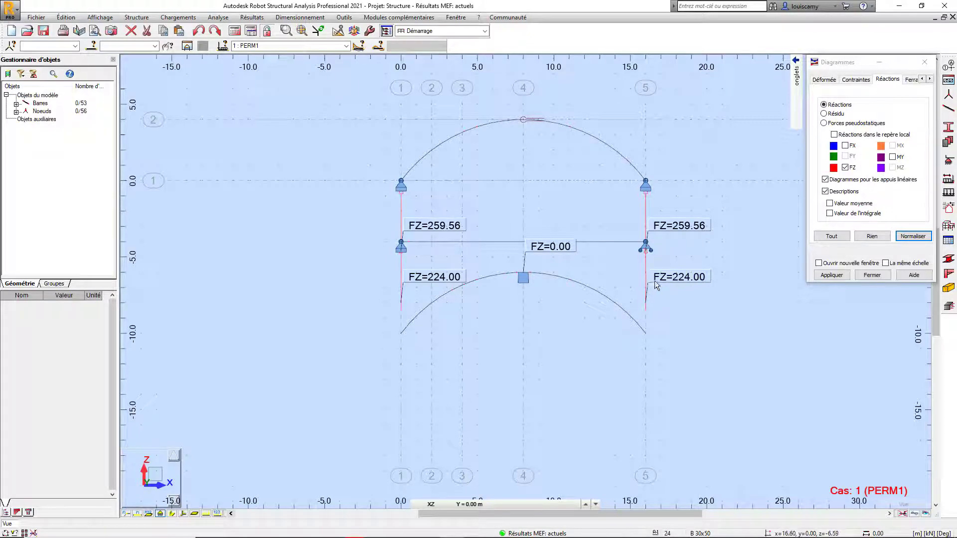
# Switch to the Word calculation note and compare the hand-calculated vertical reactions VB and VA with the displayed reactions.
pyautogui.scroll(-2, 326, 264)
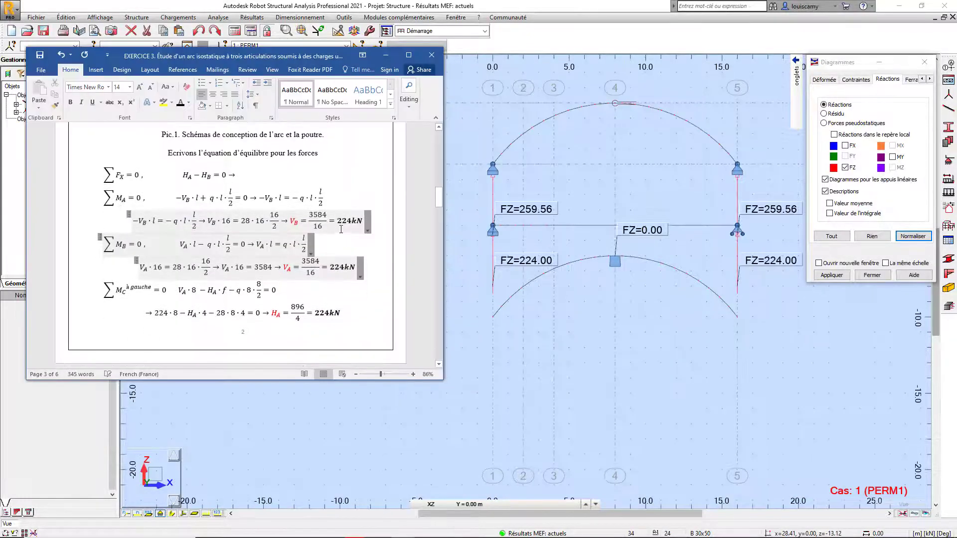
pyautogui.moveTo(338, 223); pyautogui.dragTo(363, 222)
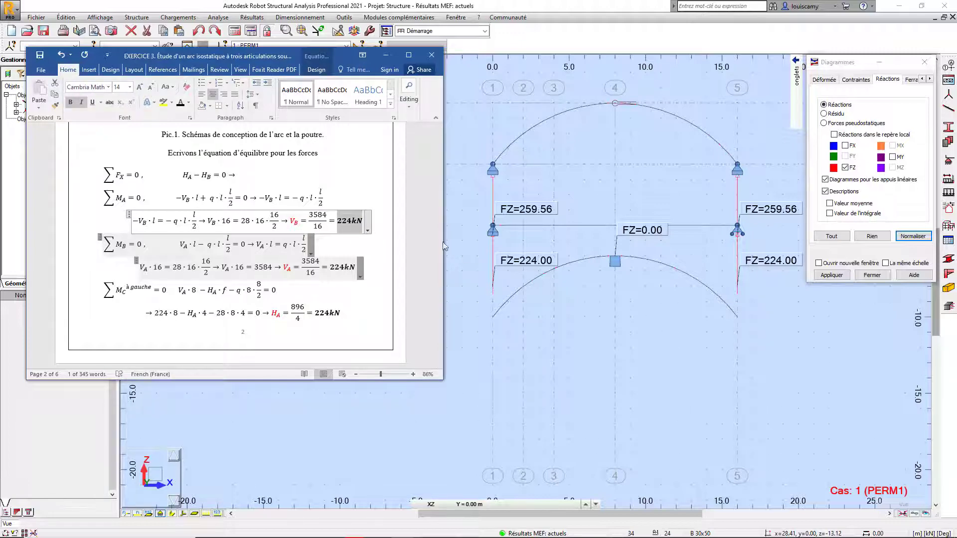
pyautogui.click(332, 268)
pyautogui.moveTo(332, 268); pyautogui.dragTo(356, 268)
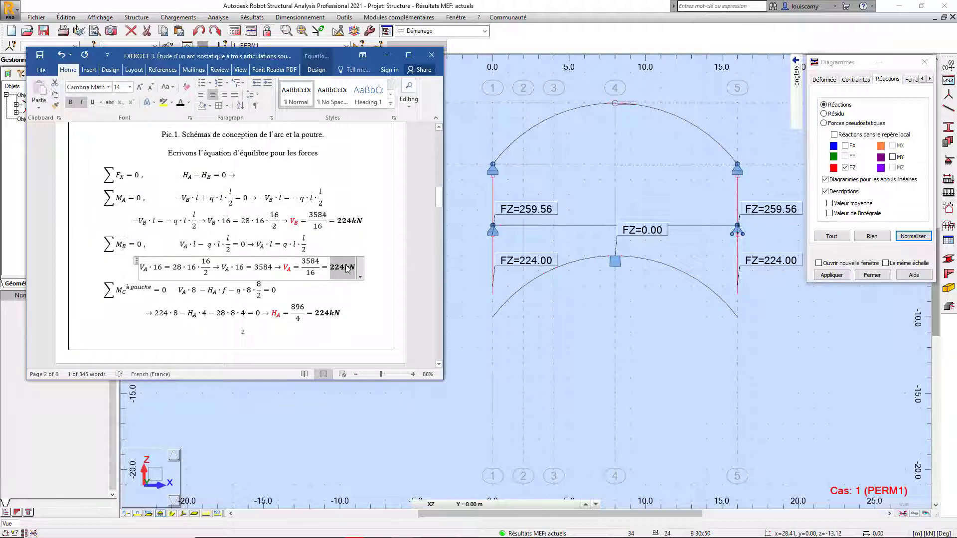
pyautogui.scroll(-1, 348, 268)
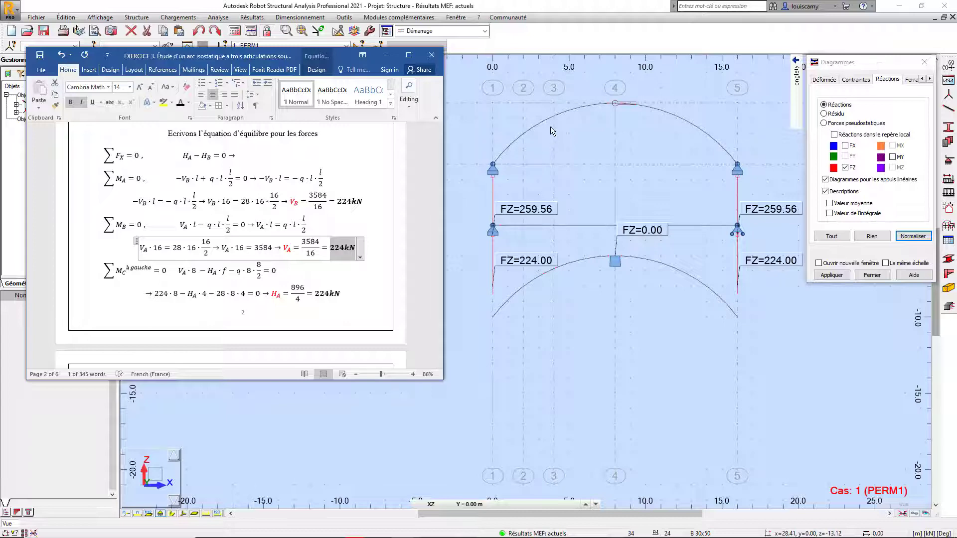
# Return to the structural model and clear the FZ reactions, linear support diagrams and descriptions from the view.
pyautogui.click(858, 169)
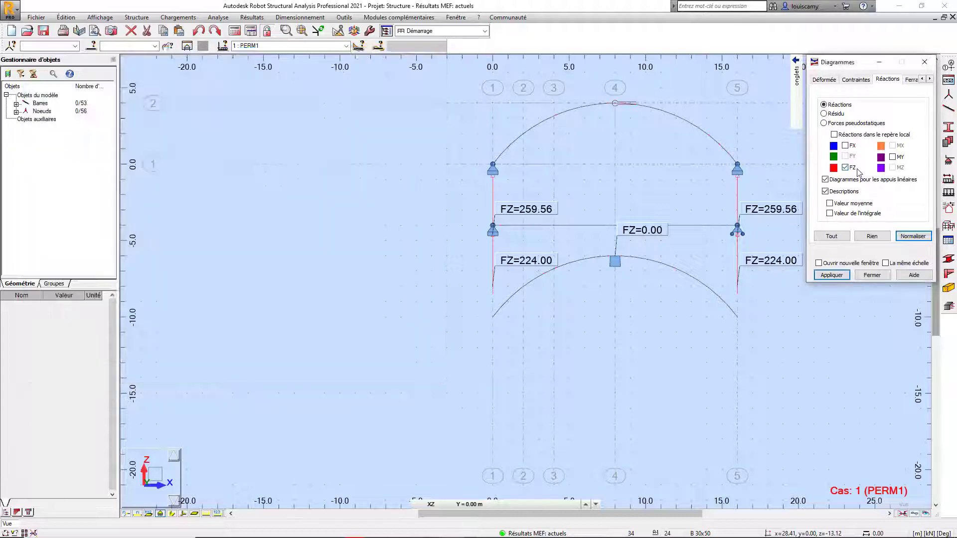
pyautogui.click(842, 180)
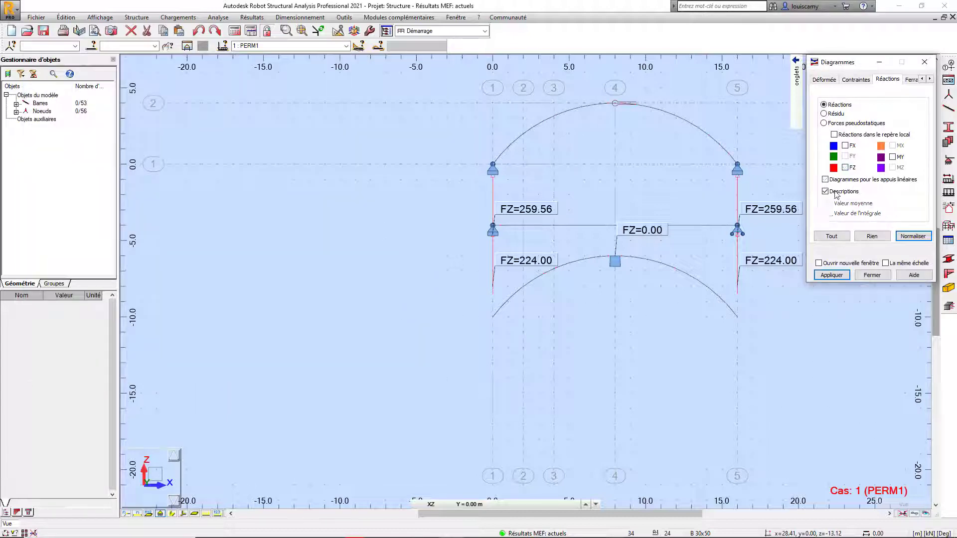
pyautogui.click(831, 277)
# Display the bending moment My diagrams on all three structures and normalise their scale.
pyautogui.moveTo(796, 97)
pyautogui.click(784, 82)
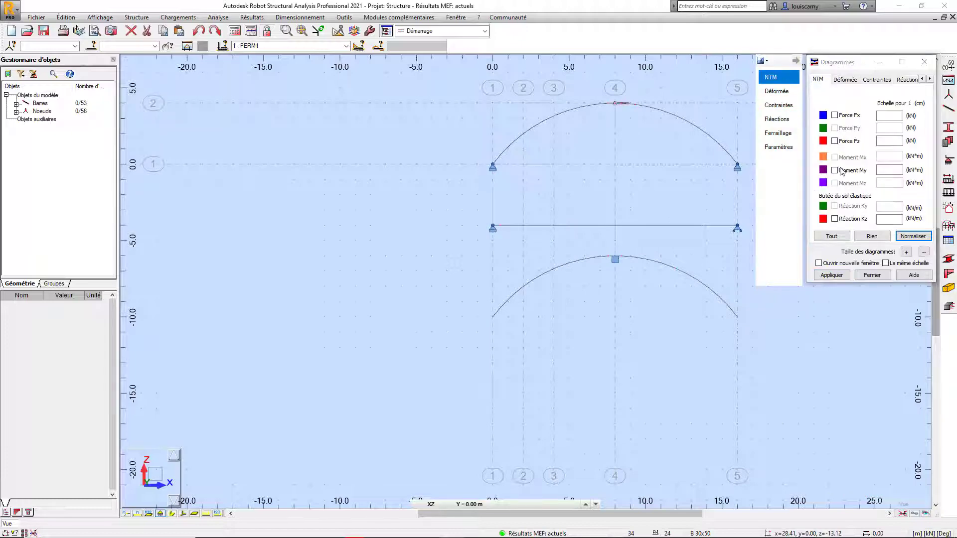
pyautogui.click(835, 171)
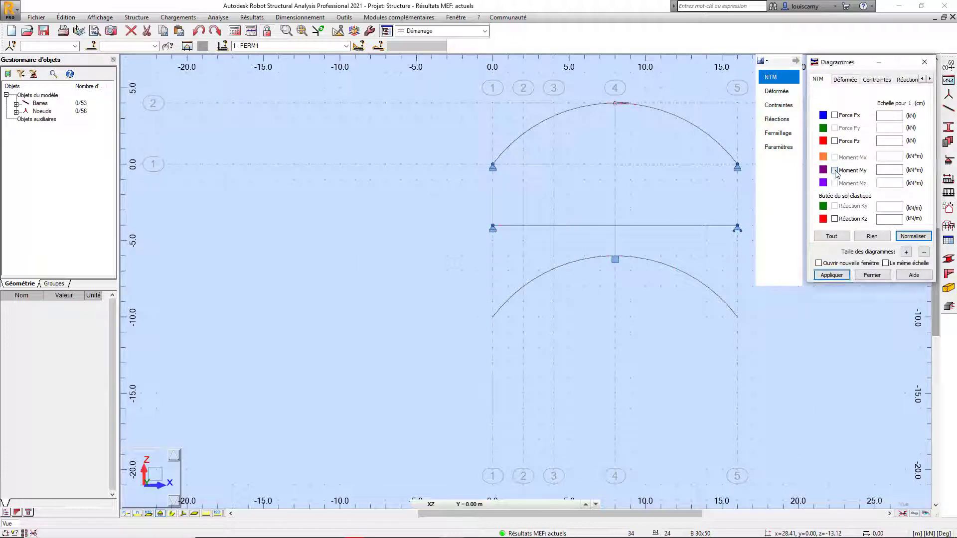
pyautogui.click(831, 275)
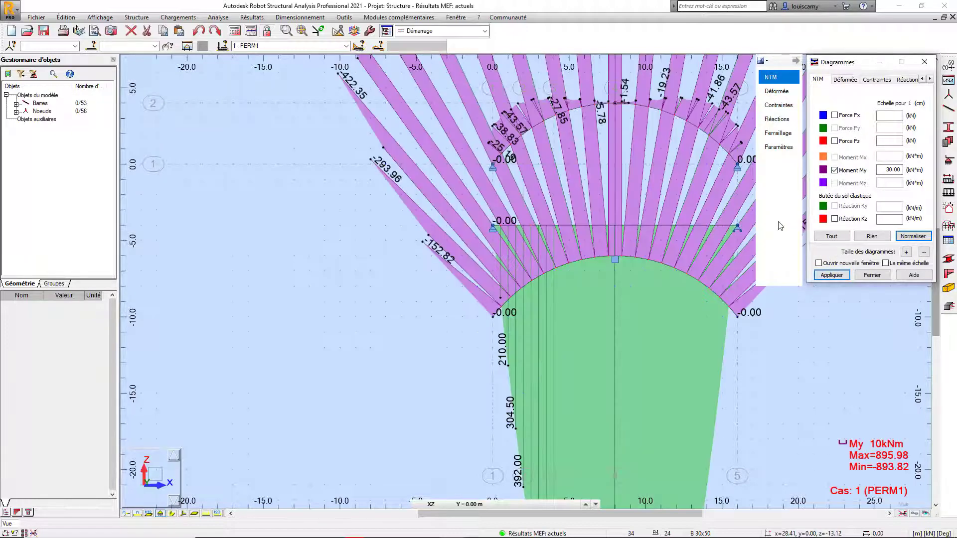
pyautogui.click(913, 236)
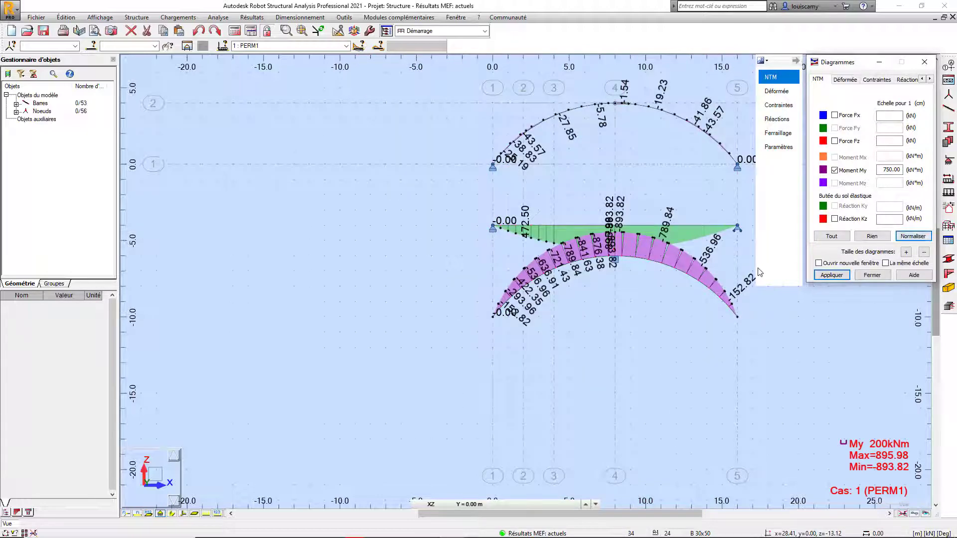
pyautogui.moveTo(678, 276); pyautogui.dragTo(630, 286, button='middle')
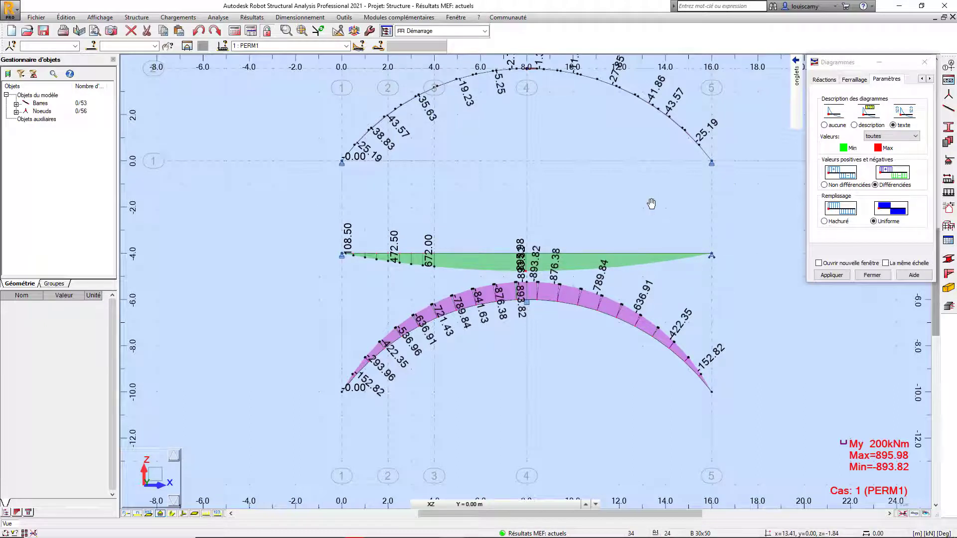
pyautogui.moveTo(651, 204); pyautogui.dragTo(671, 211, button='middle')
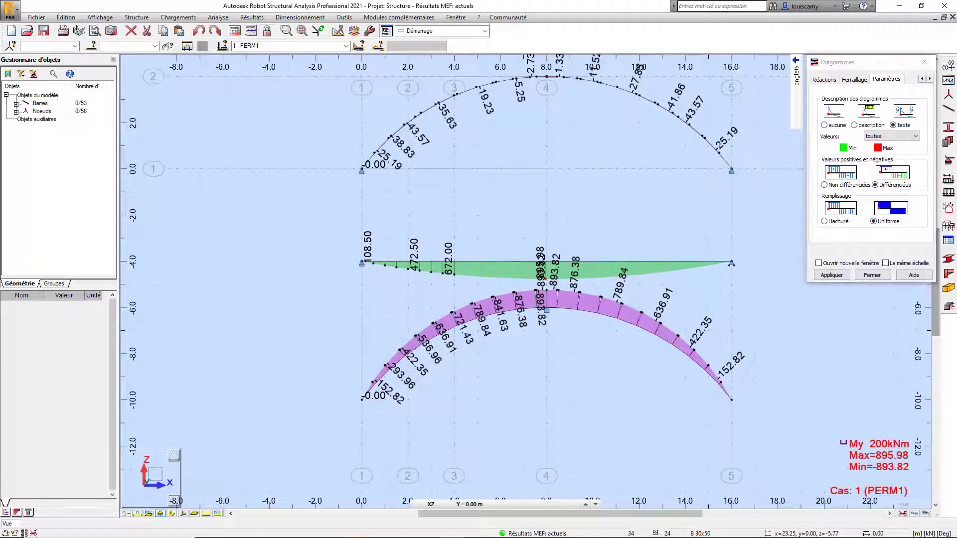
# Switch to the Word calculation note and review the thrust check, arch geometry and section K bending moment calculations.
pyautogui.hotkey('alt', 'Tab')
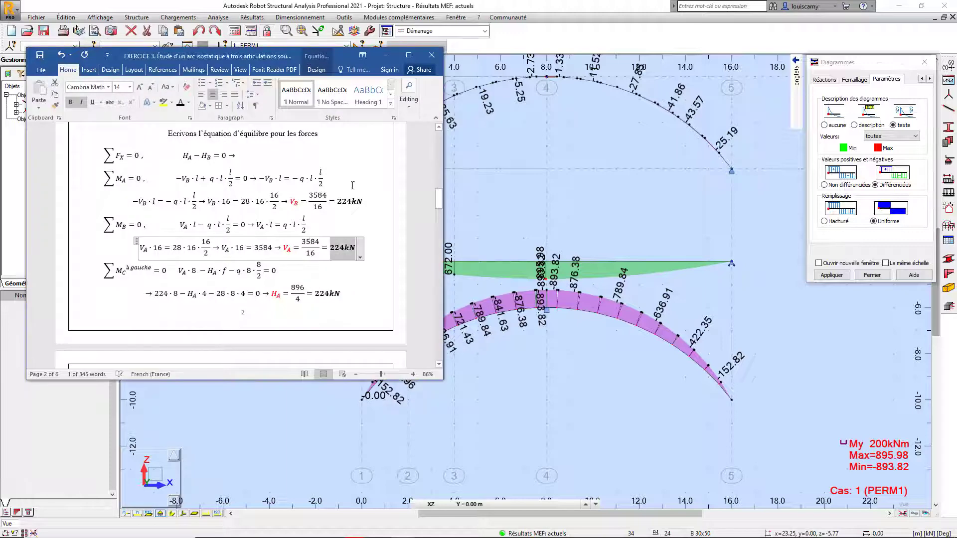
pyautogui.scroll(3, 323, 230)
pyautogui.scroll(-10, 323, 233)
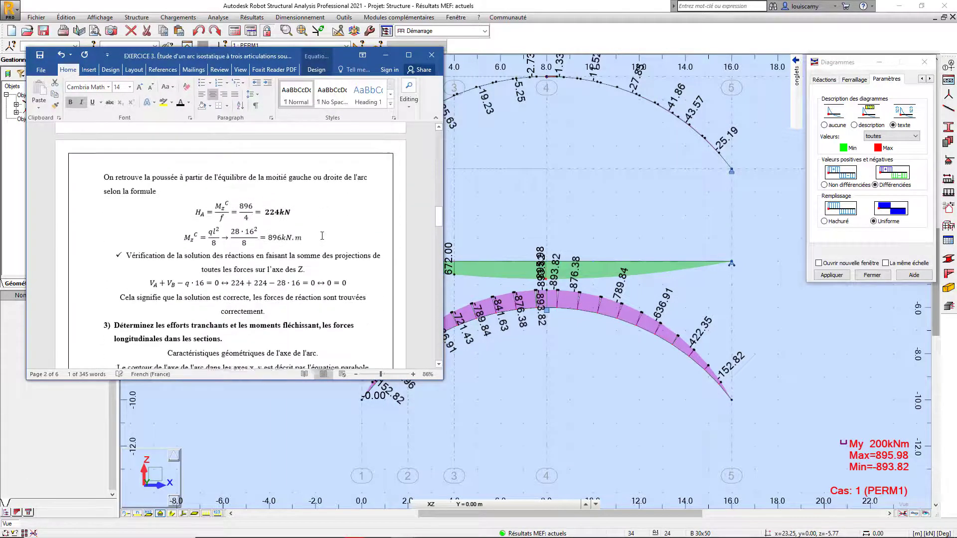
pyautogui.scroll(-15, 323, 235)
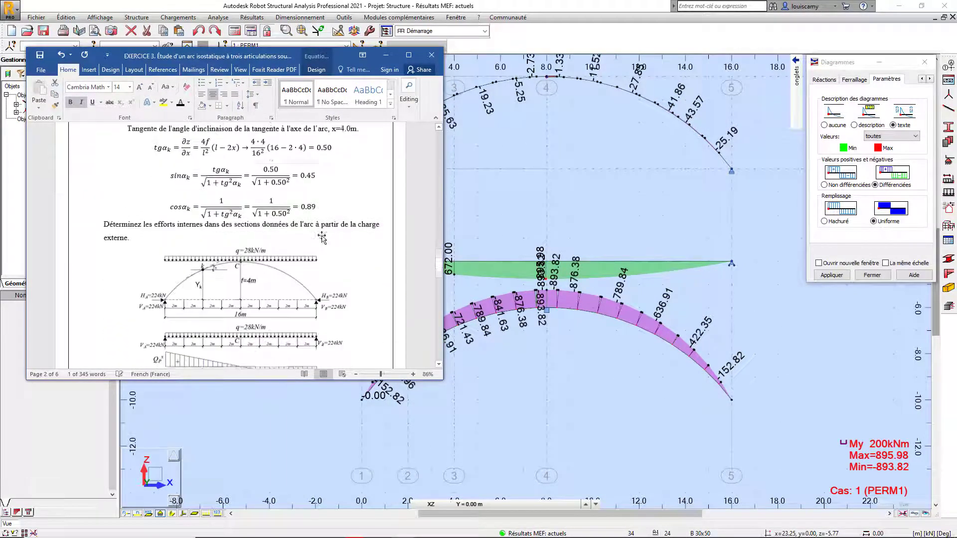
pyautogui.scroll(-20, 323, 237)
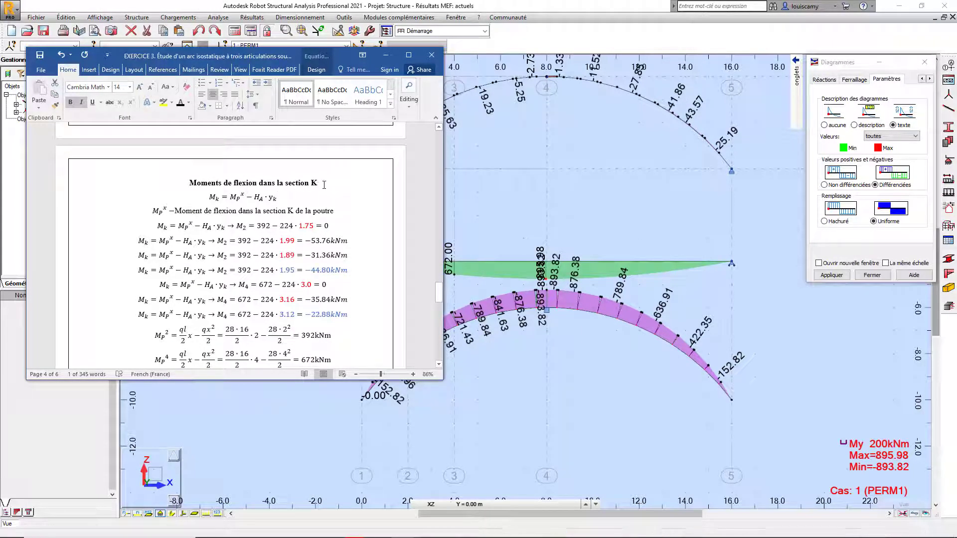
pyautogui.scroll(6, 321, 187)
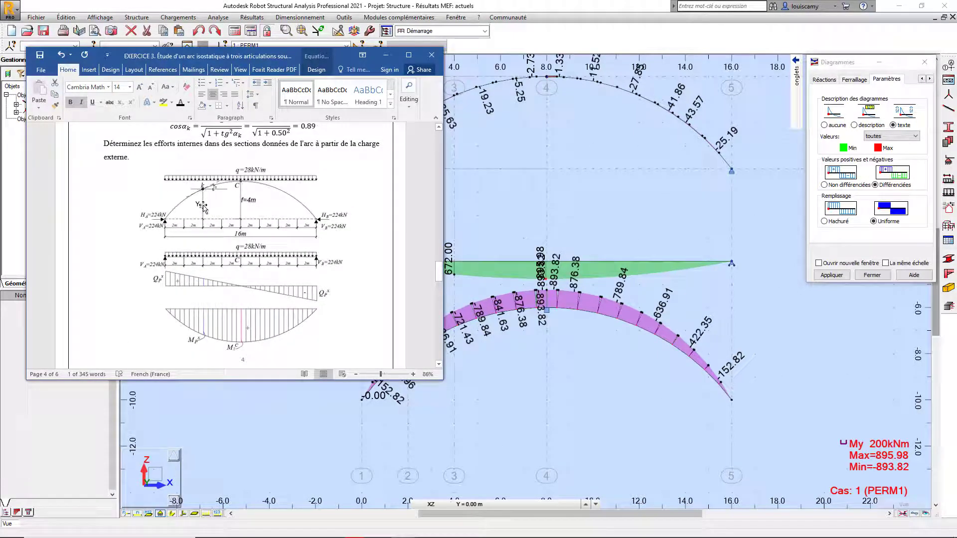
pyautogui.scroll(-4, 305, 242)
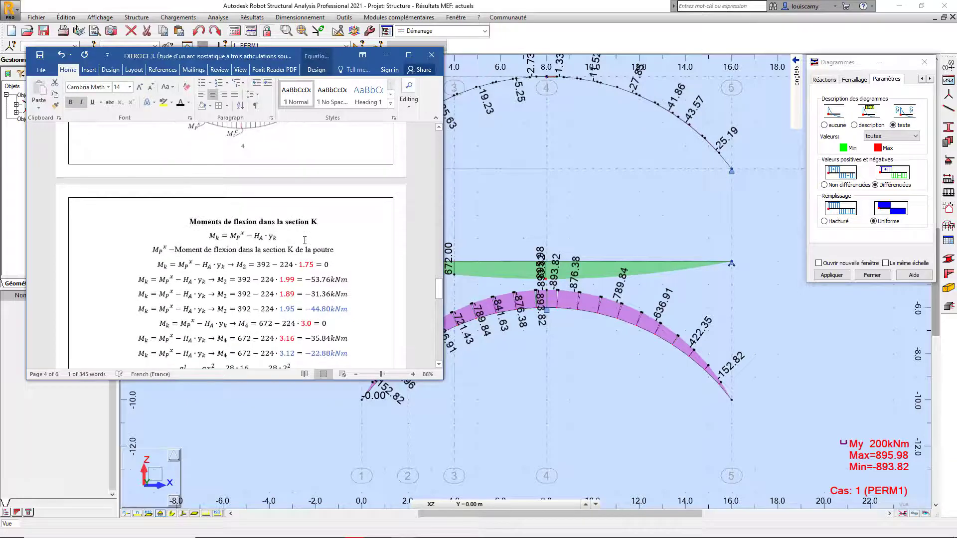
pyautogui.scroll(1, 308, 245)
pyautogui.scroll(10, 308, 245)
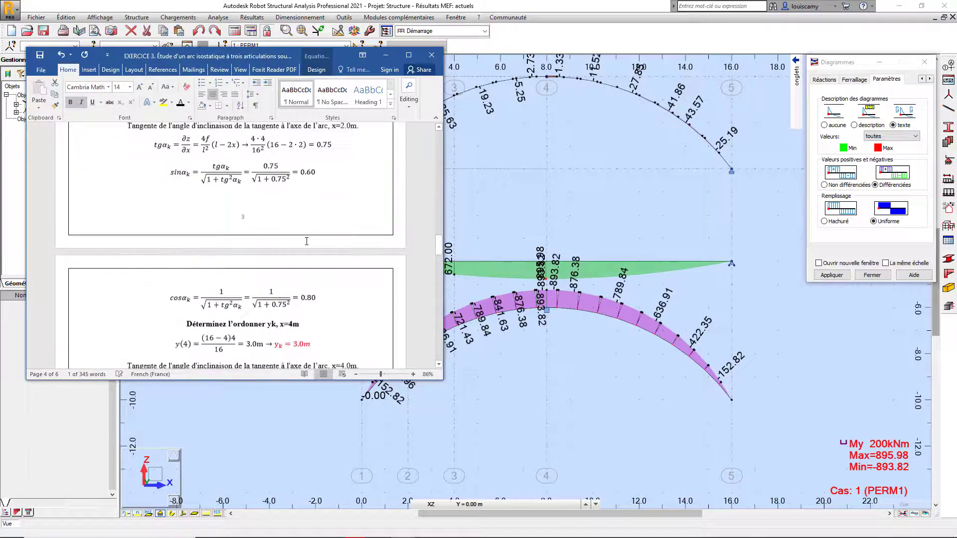
pyautogui.scroll(2, 306, 242)
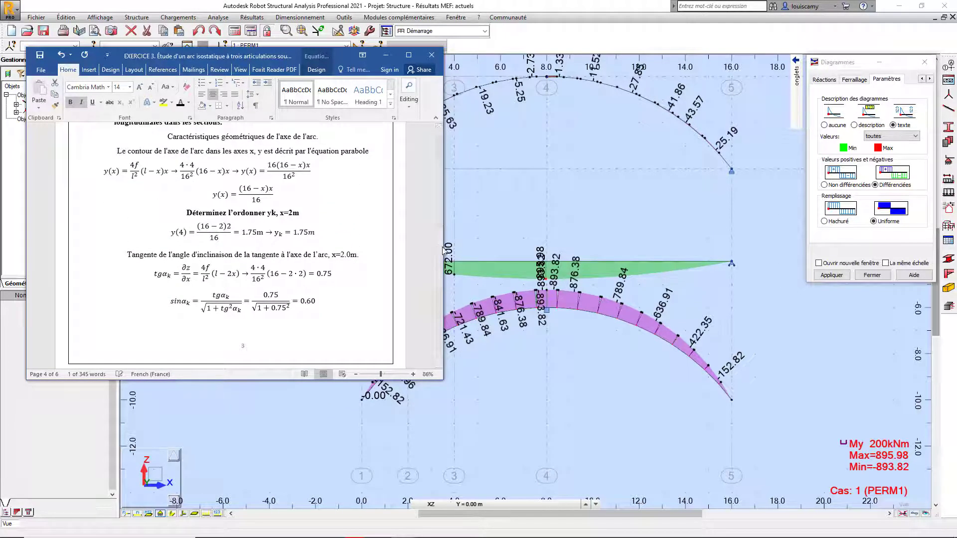
# Narrow the Word window to uncover the diagrams, and review the ordinate, sine and cosine calculations at x = 2 m.
pyautogui.moveTo(443, 257); pyautogui.dragTo(364, 257)
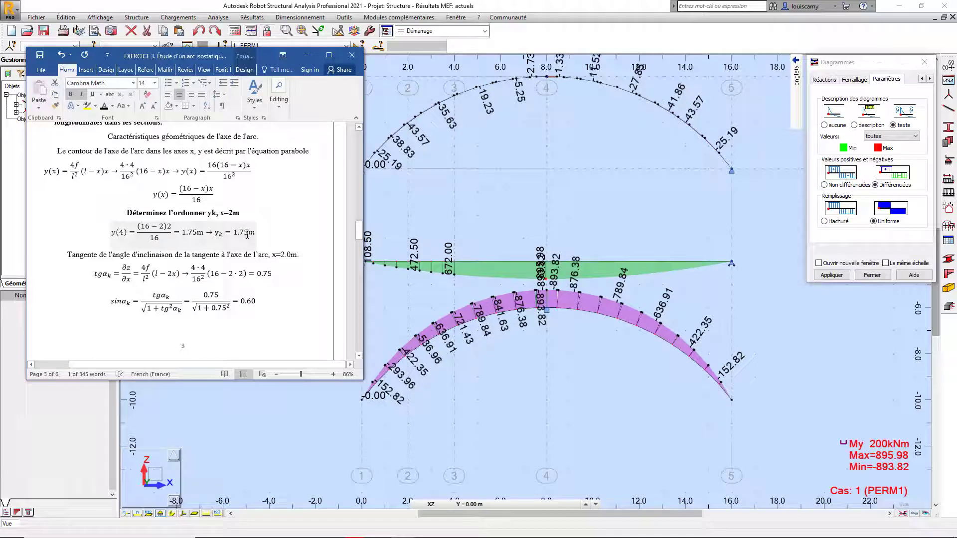
pyautogui.scroll(-5, 248, 235)
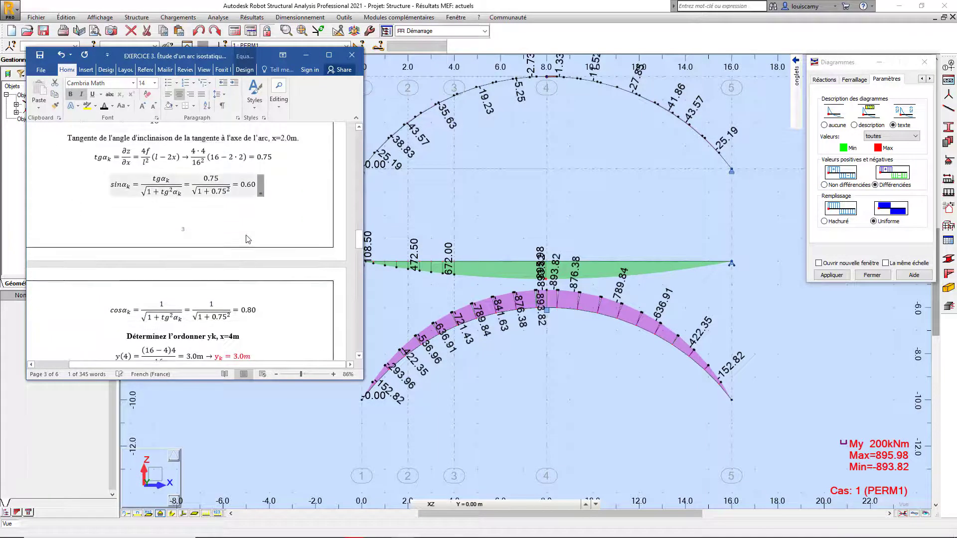
pyautogui.scroll(1, 252, 215)
pyautogui.scroll(1, 256, 180)
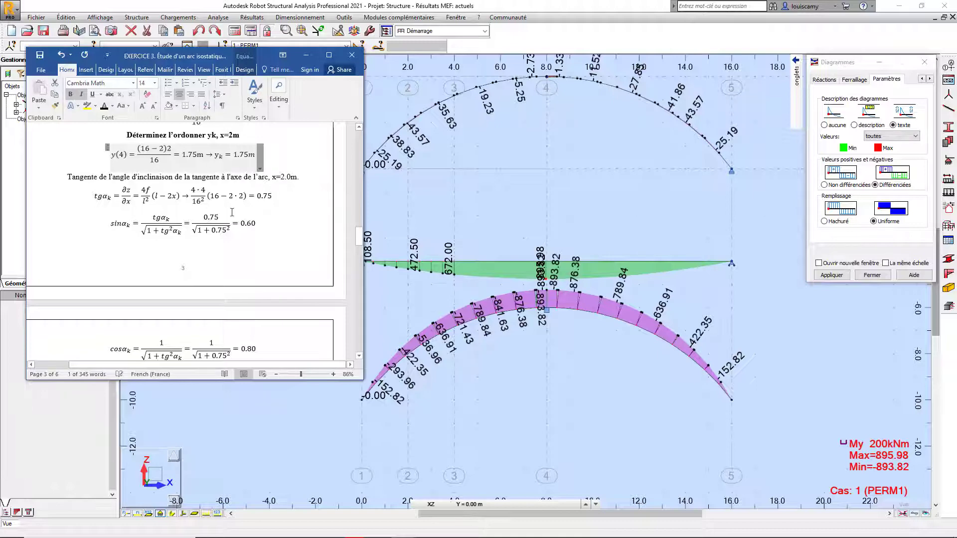
pyautogui.click(224, 228)
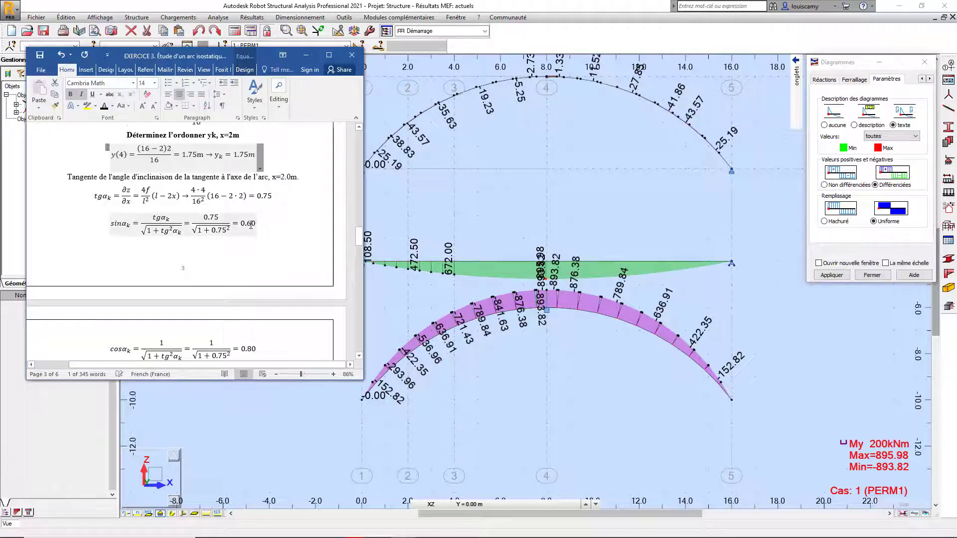
pyautogui.scroll(-2, 252, 223)
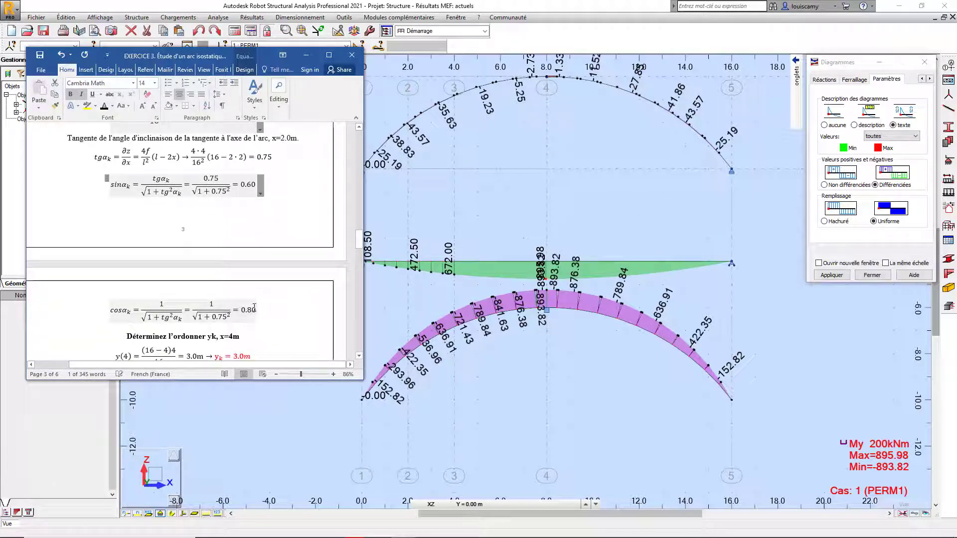
# Find the section K bending moment formulas in the note and compare the beam moment term with the beam's My diagram at axis 2.
pyautogui.scroll(-20, 254, 306)
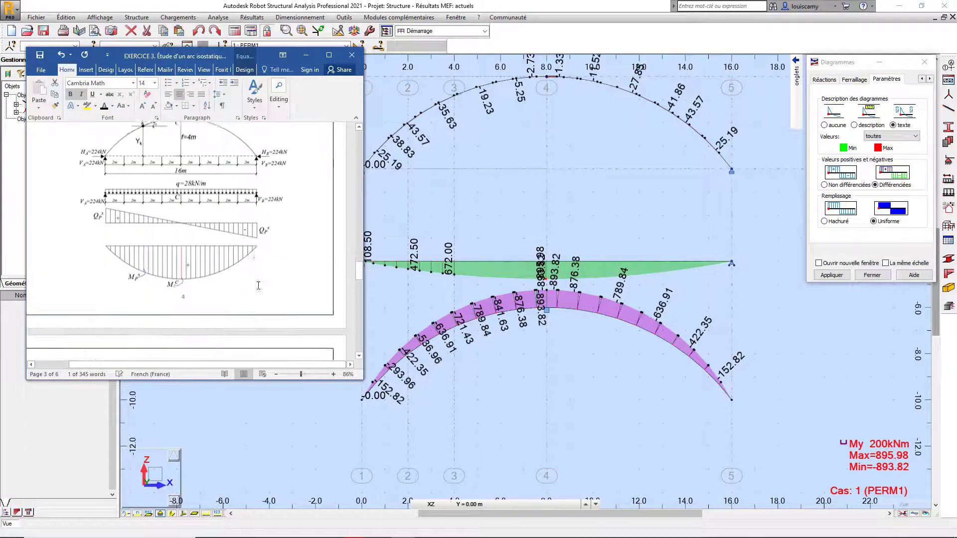
pyautogui.scroll(-3, 259, 284)
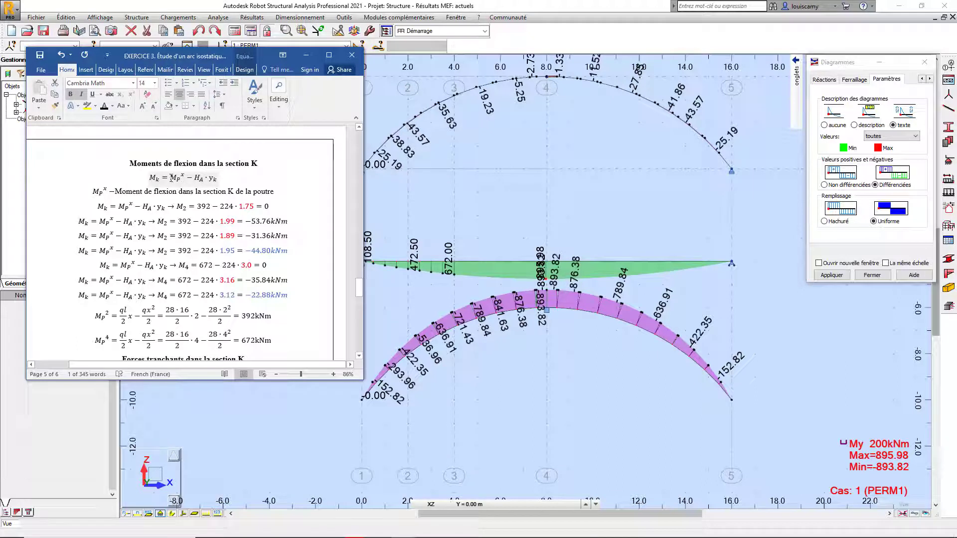
pyautogui.moveTo(111, 190); pyautogui.dragTo(276, 192)
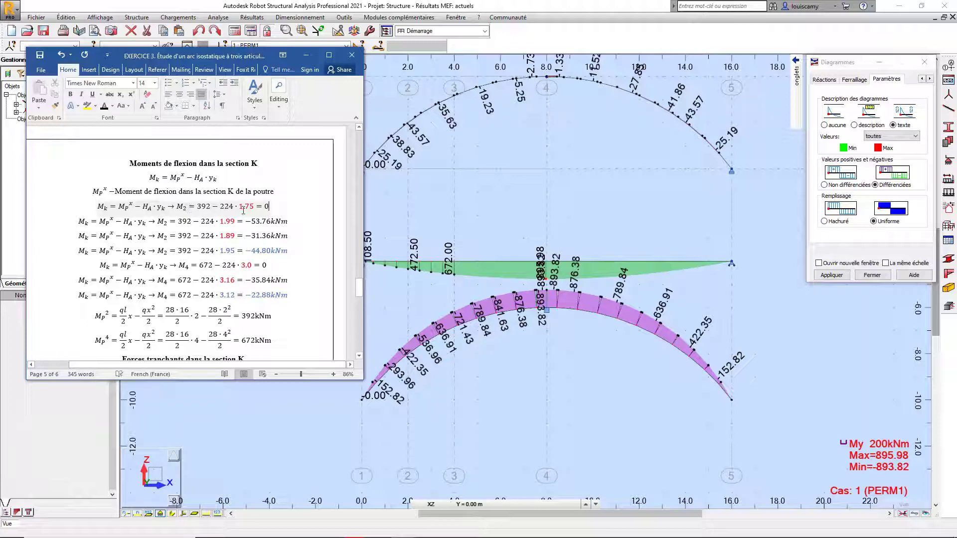
pyautogui.scroll(-1, 603, 225)
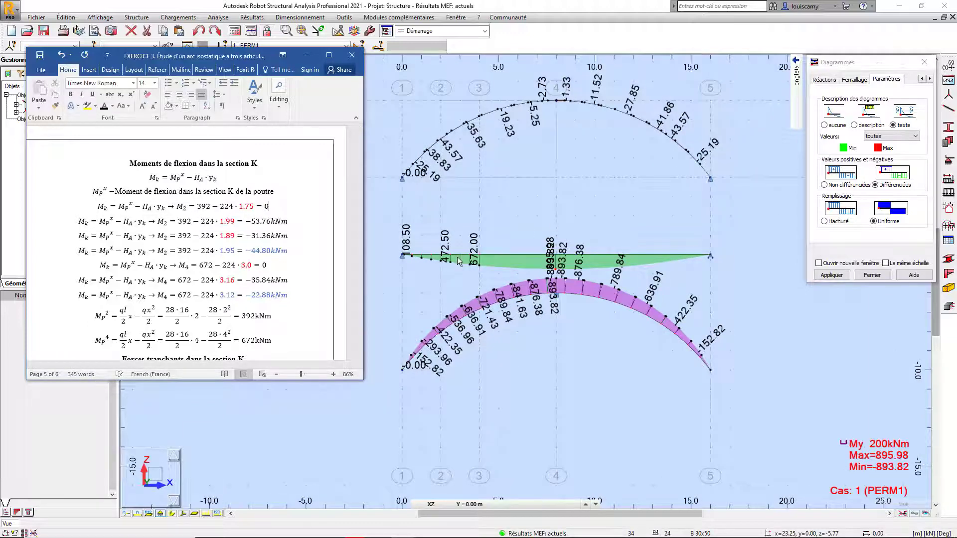
pyautogui.scroll(5, 444, 270)
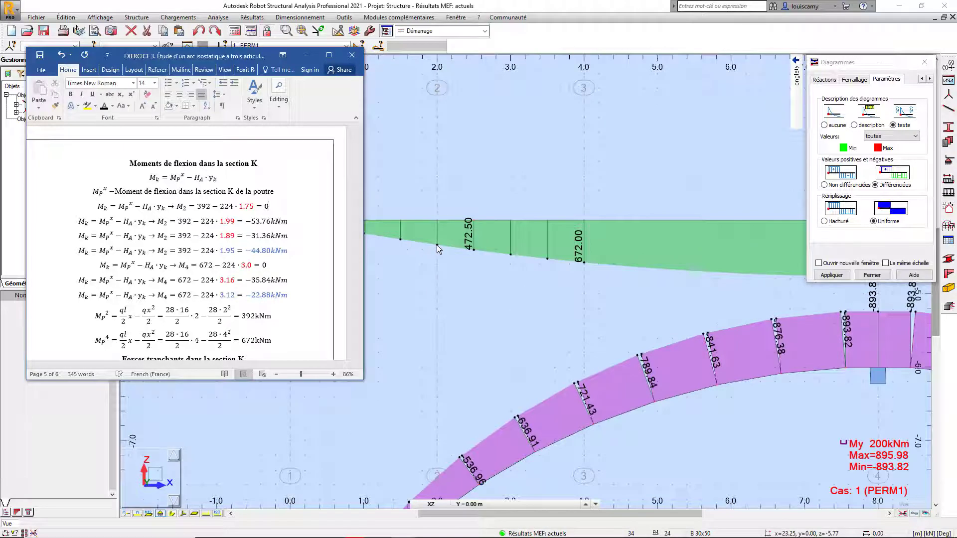
# Examine the M2 calculations in the note that use the arch ordinates 1.75 and 1.99.
pyautogui.click(251, 208)
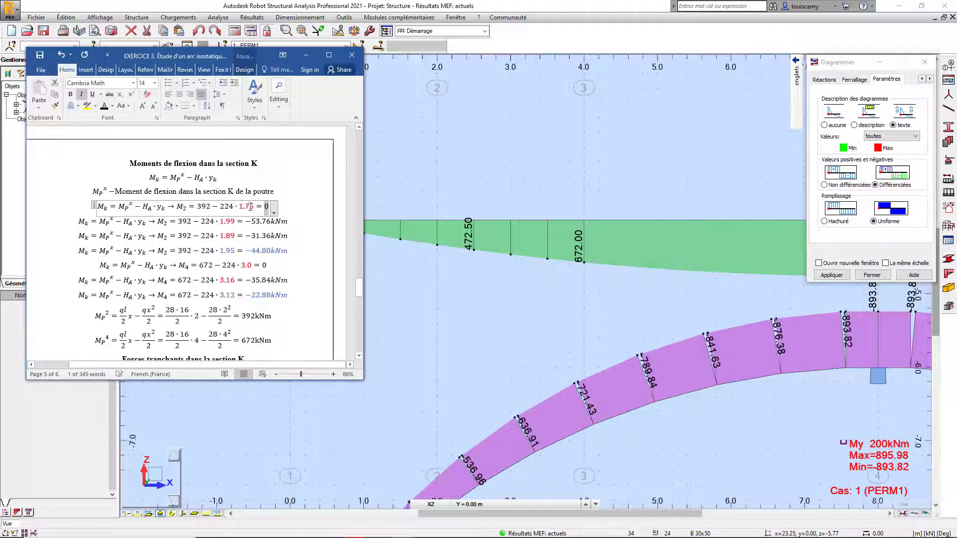
pyautogui.moveTo(240, 206); pyautogui.dragTo(254, 209)
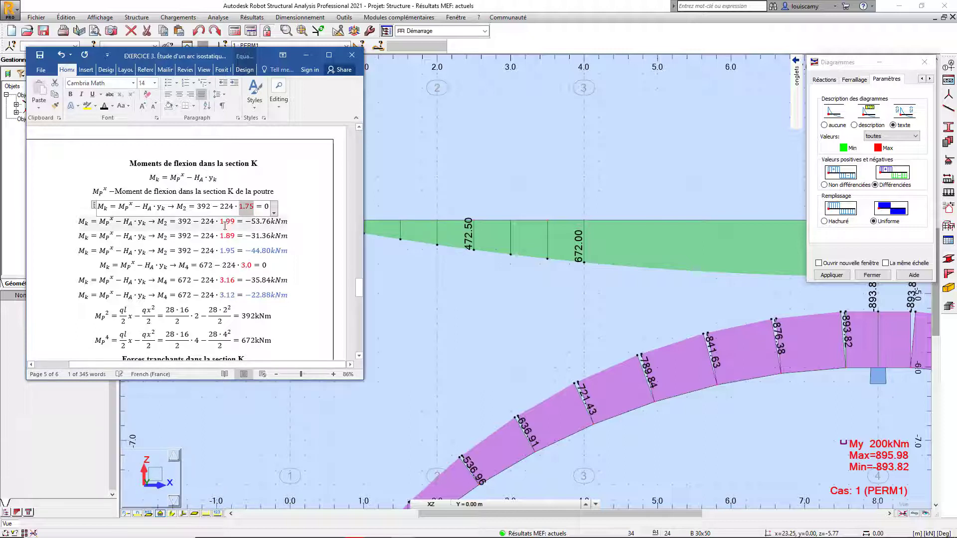
pyautogui.moveTo(224, 222); pyautogui.dragTo(235, 221)
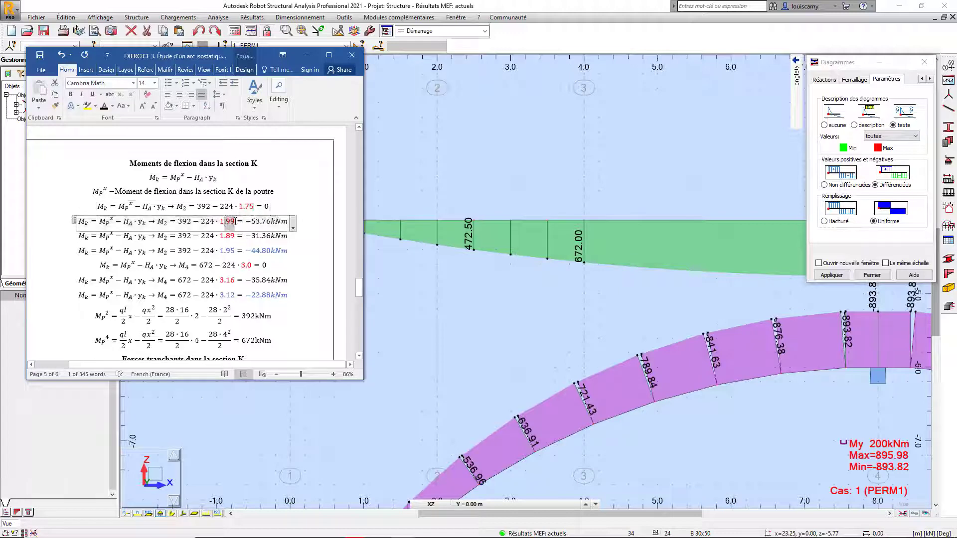
# Label the My diagrams with descriptions at local extremes, and examine the note's M2 calculations for ordinates 1.89 and 1.95.
pyautogui.scroll(-5, 580, 295)
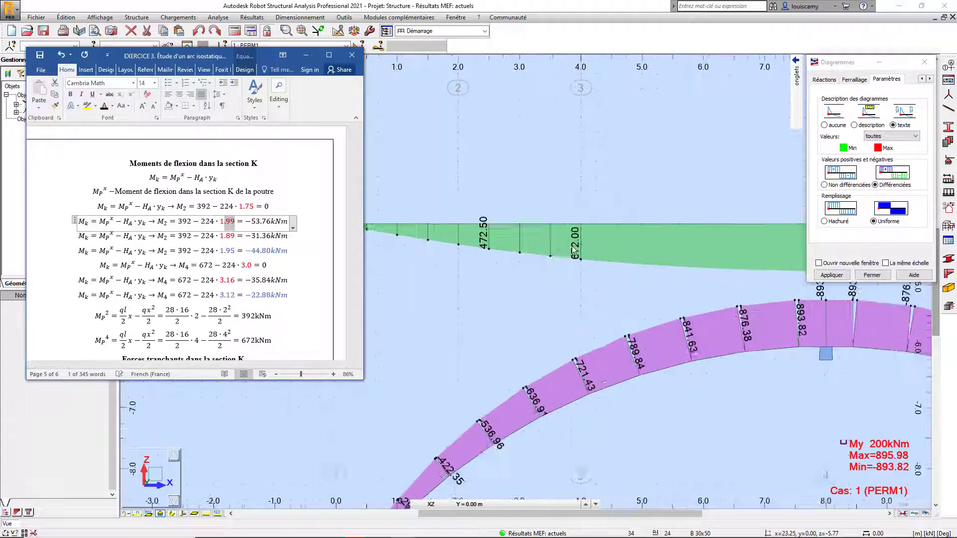
pyautogui.scroll(10, 573, 144)
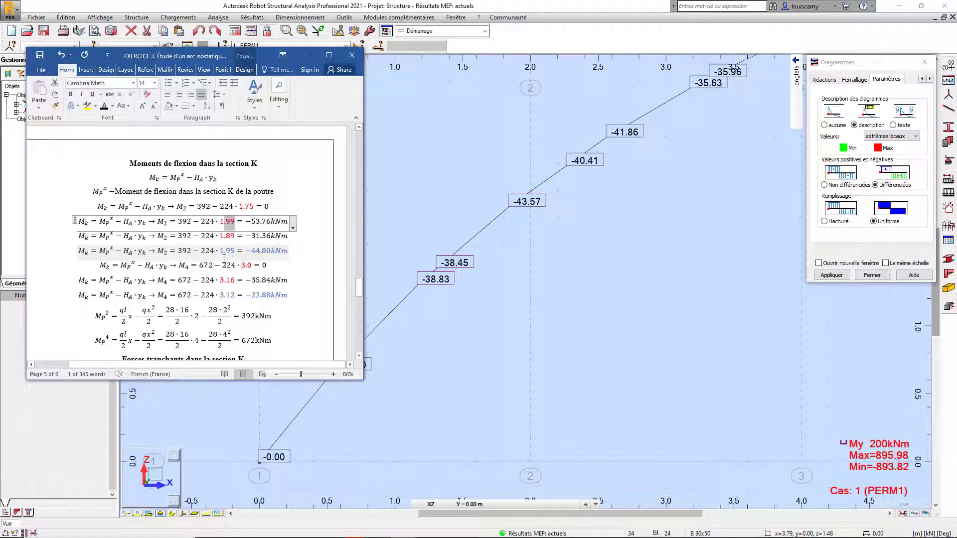
pyautogui.click(227, 237)
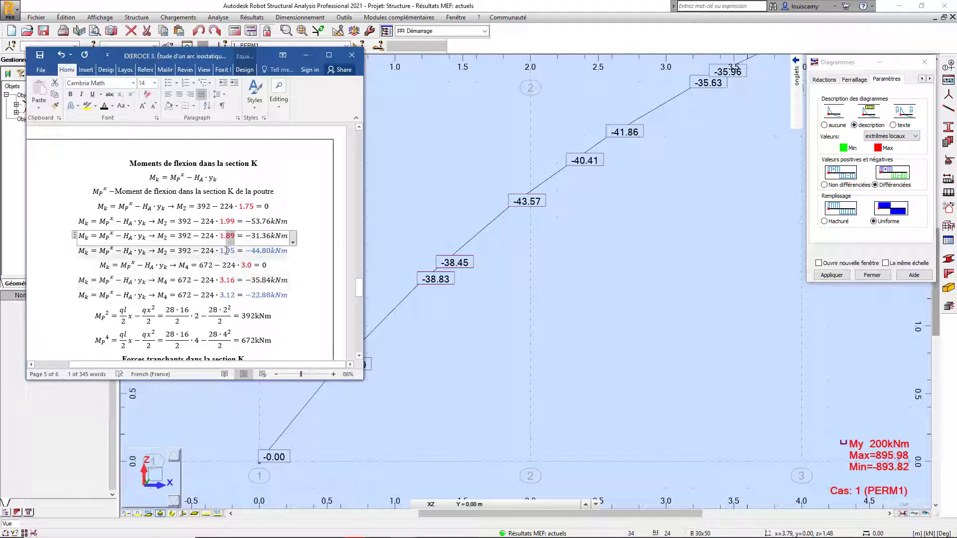
pyautogui.click(227, 251)
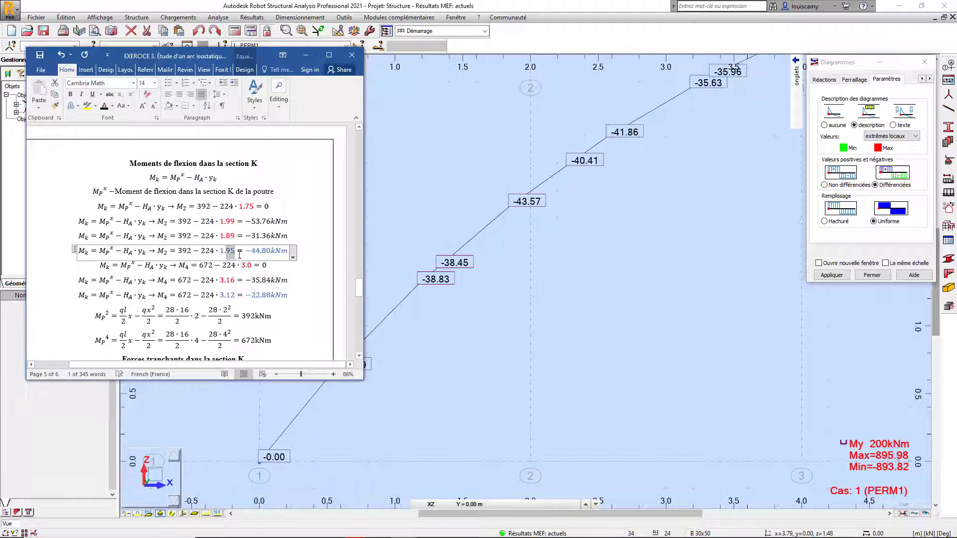
pyautogui.click(255, 251)
pyautogui.moveTo(259, 251); pyautogui.dragTo(269, 255)
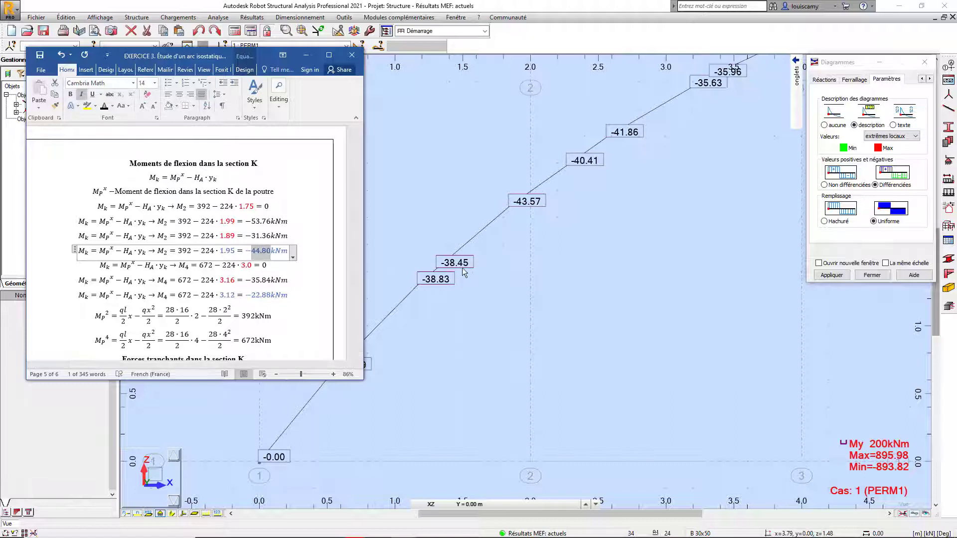
# Compare the hand-calculated M2 for ordinate 1.95 with the three-hinged arch's My values around axis 2.
pyautogui.scroll(5, 537, 187)
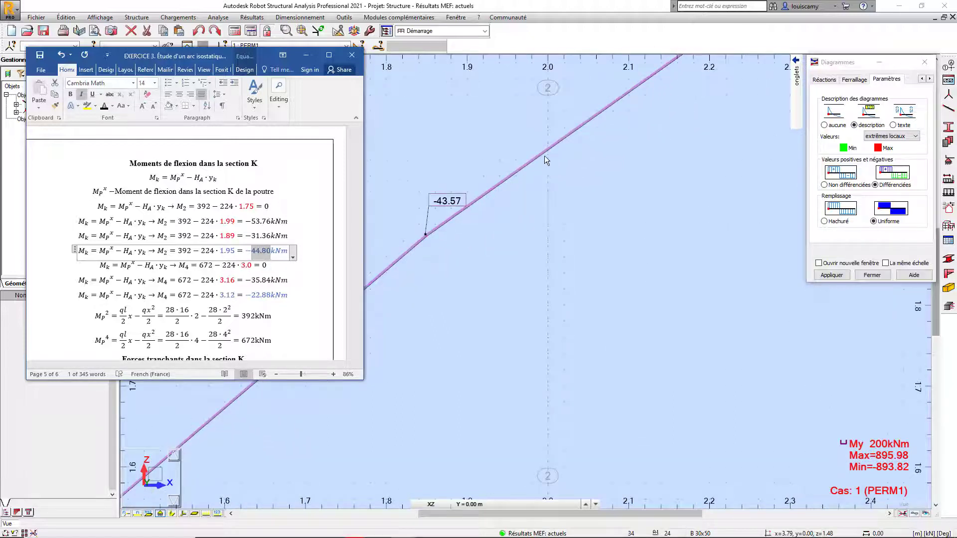
pyautogui.scroll(1, 547, 152)
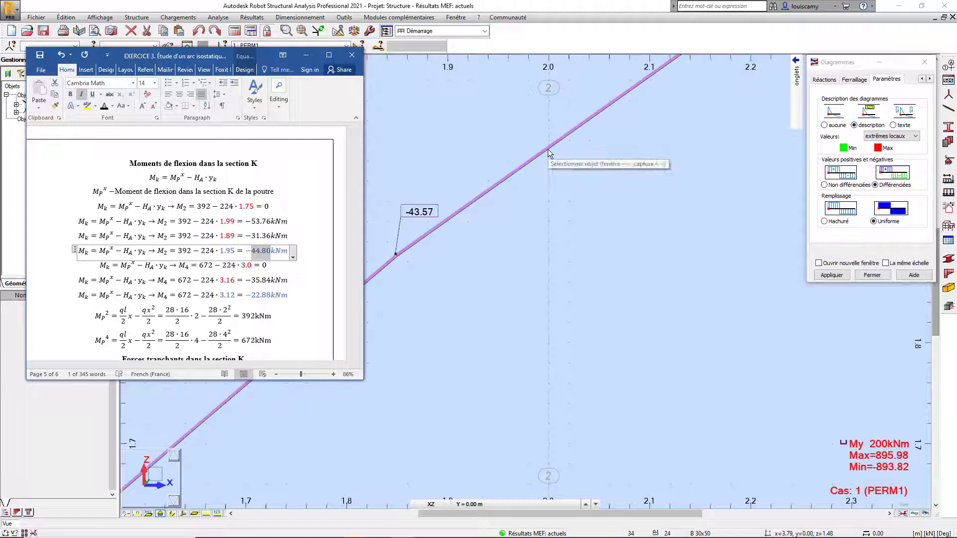
pyautogui.scroll(-2, 504, 234)
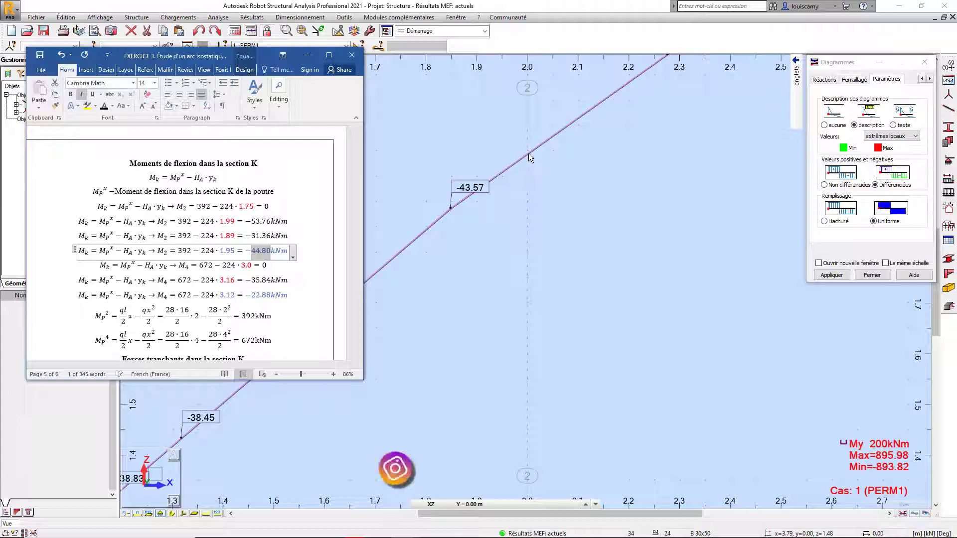
pyautogui.scroll(-3, 528, 154)
pyautogui.scroll(-2, 511, 183)
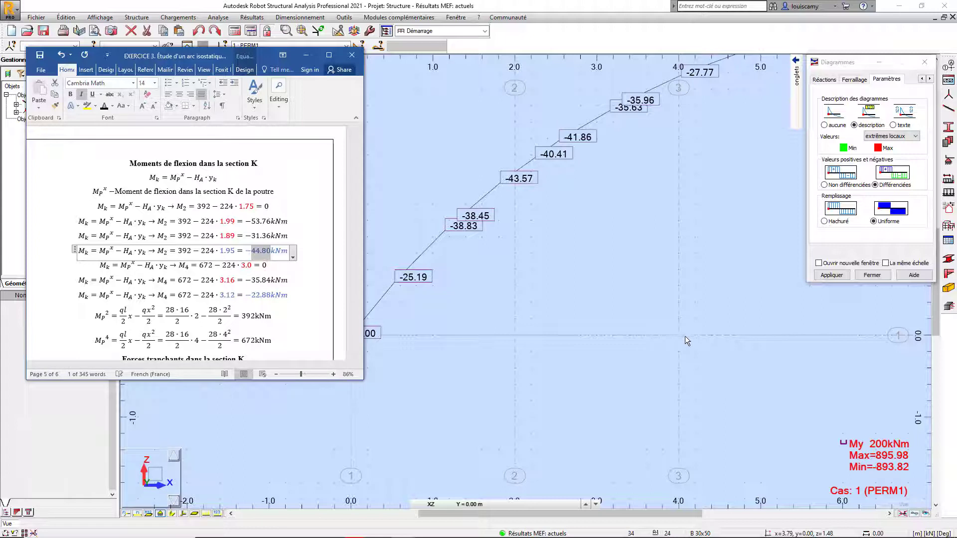
pyautogui.scroll(-1, 685, 336)
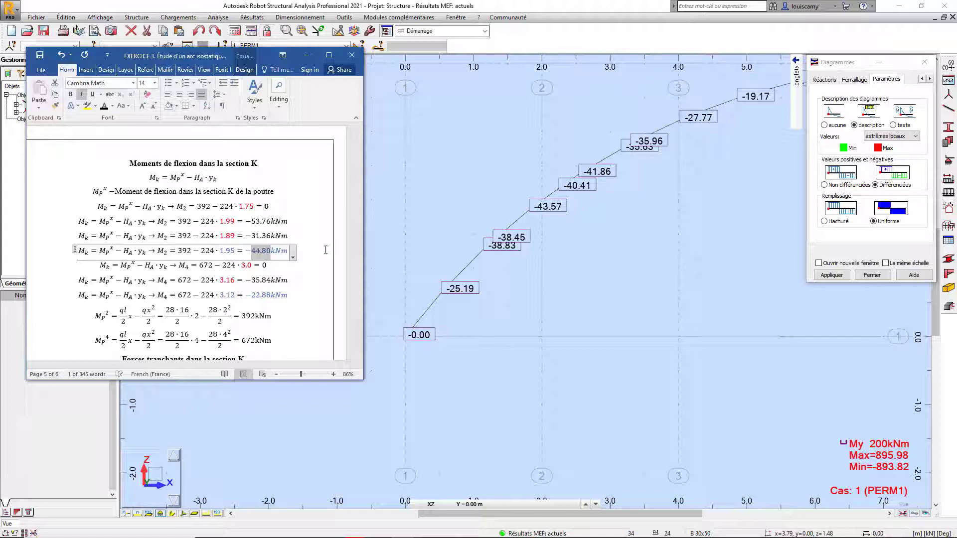
# Examine the note's M4 calculations that use the arch ordinates 3.0, 3.16 and 3.12.
pyautogui.doubleClick(244, 265)
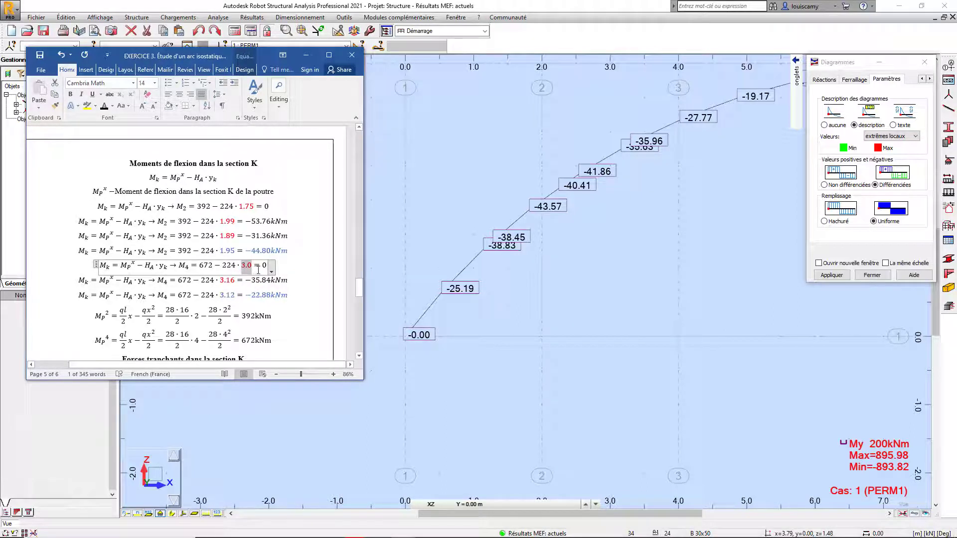
pyautogui.moveTo(262, 266); pyautogui.dragTo(266, 267)
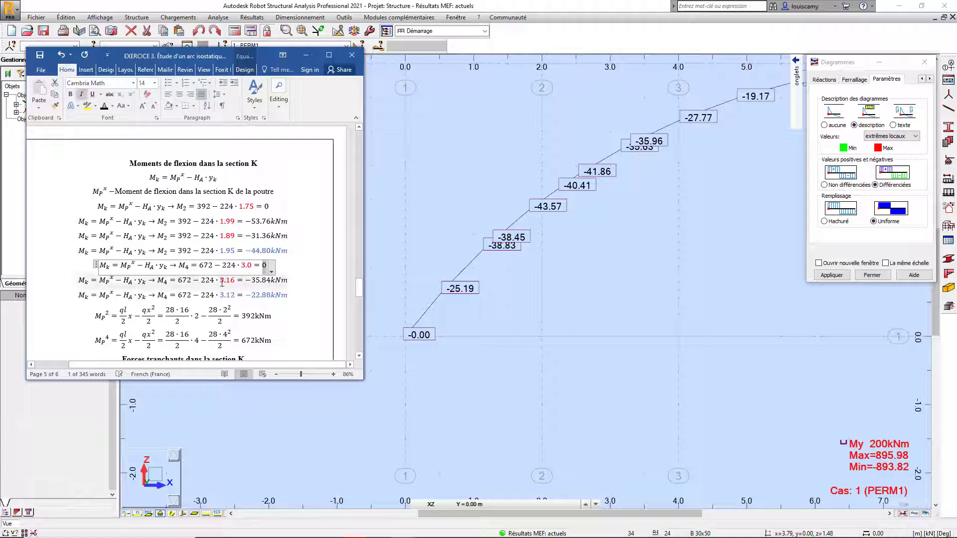
pyautogui.doubleClick(232, 281)
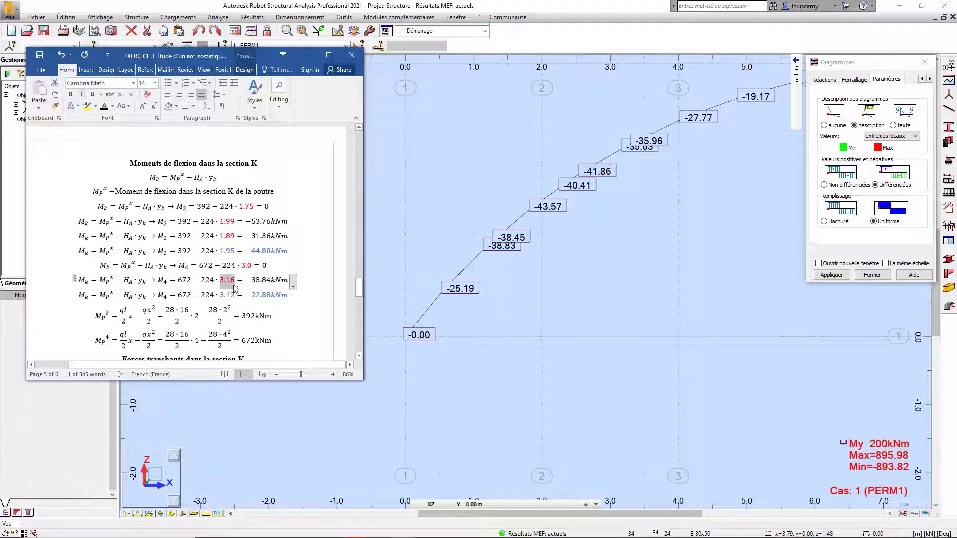
pyautogui.moveTo(247, 281); pyautogui.dragTo(271, 283)
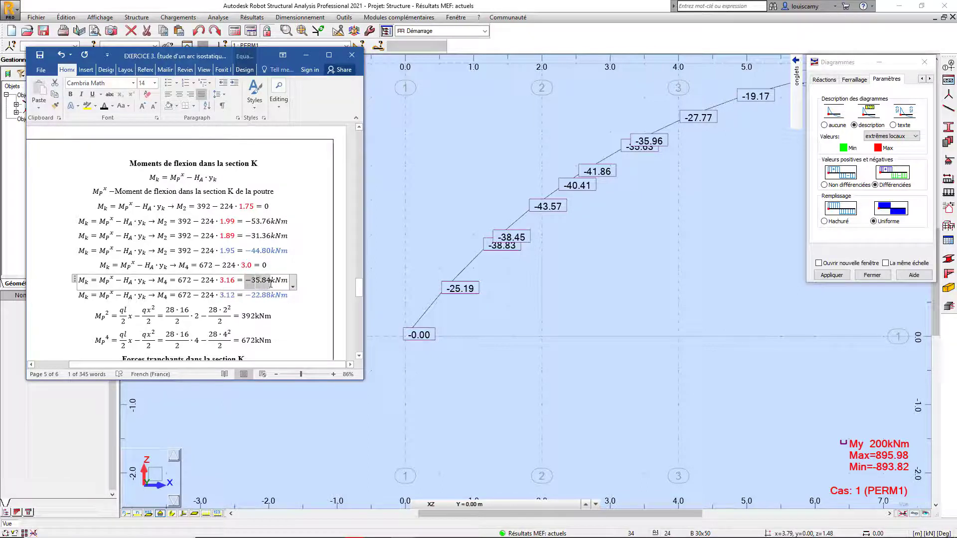
pyautogui.click(227, 295)
pyautogui.moveTo(227, 296); pyautogui.dragTo(234, 294)
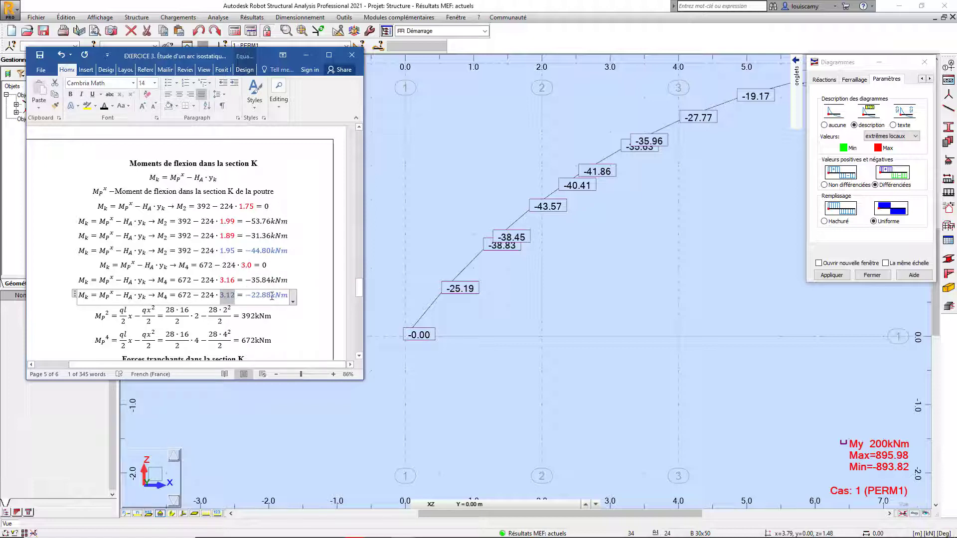
# Inspect the three-hinged arch's My values around axis 3 to check the note's M4 for ordinate 3.12.
pyautogui.scroll(8, 661, 171)
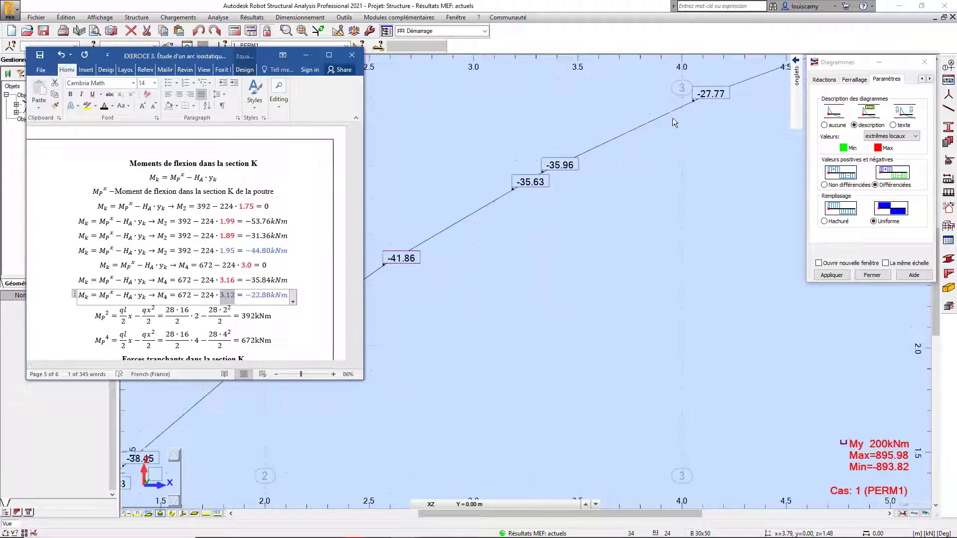
pyautogui.scroll(4, 695, 110)
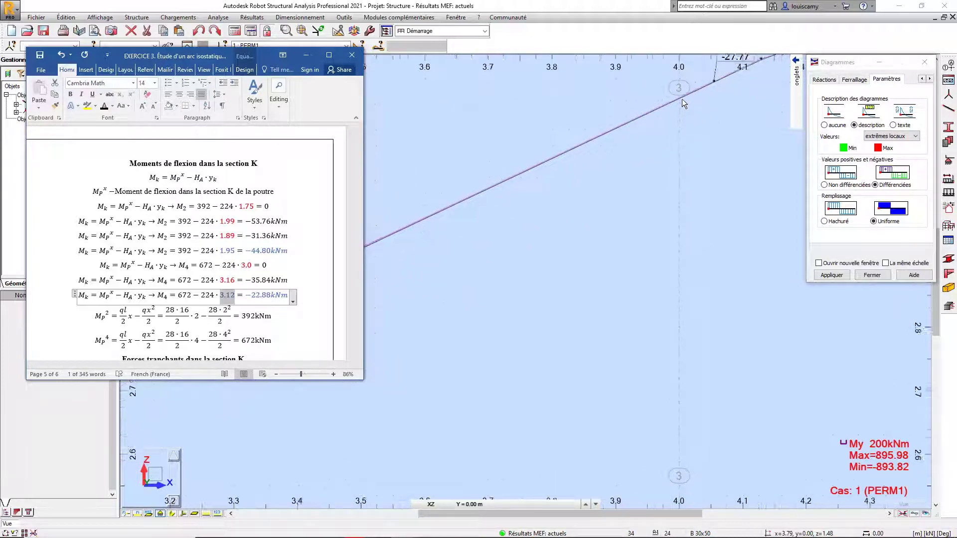
pyautogui.scroll(-5, 680, 101)
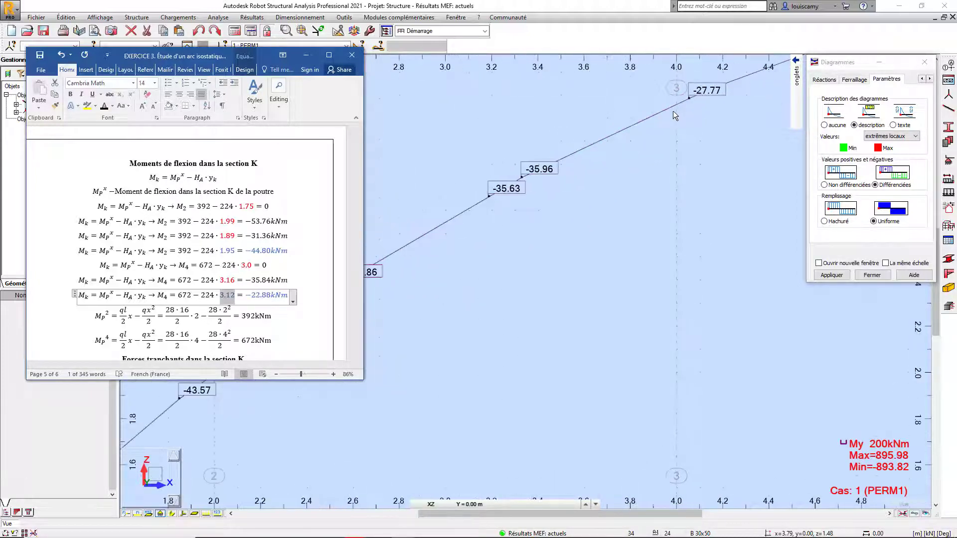
# Correct the M4 result for ordinate 3.12 in the note to −26.88 kNm.
pyautogui.click(232, 297)
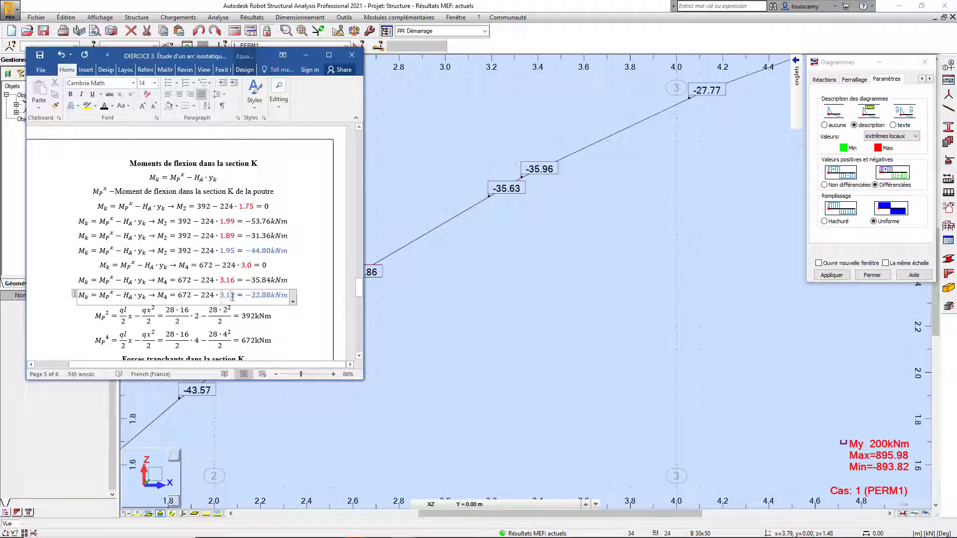
pyautogui.click(232, 297)
pyautogui.moveTo(256, 298); pyautogui.dragTo(260, 299)
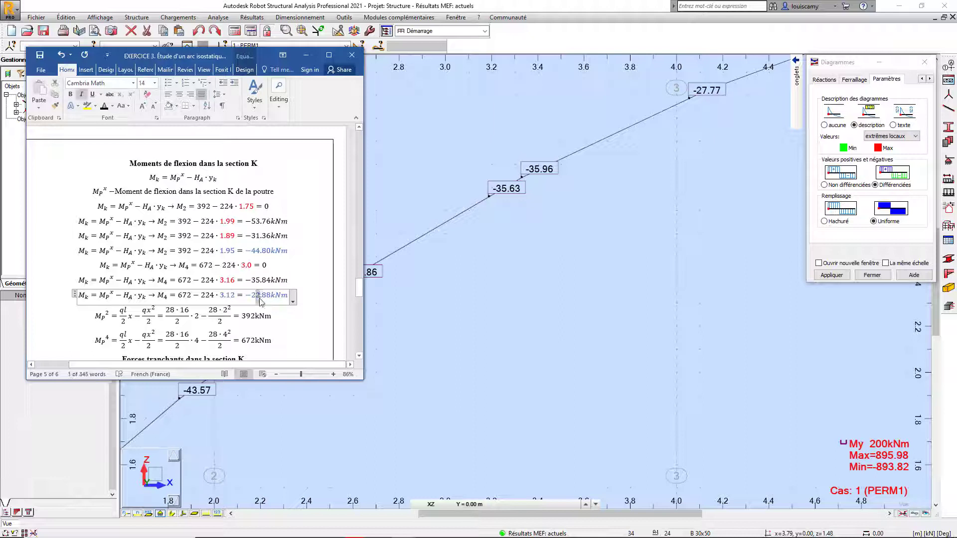
pyautogui.write('6')
pyautogui.press('Up')
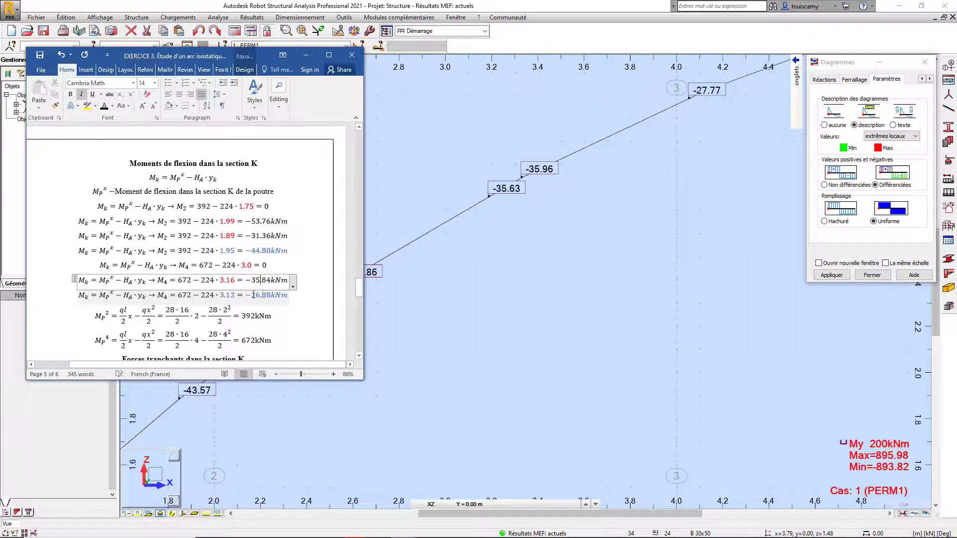
pyautogui.click(252, 295)
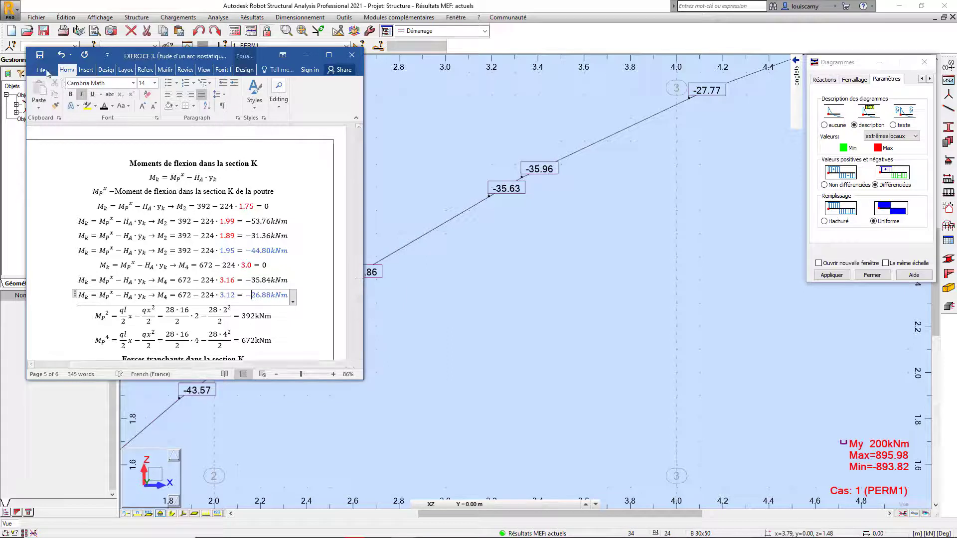
pyautogui.click(280, 290)
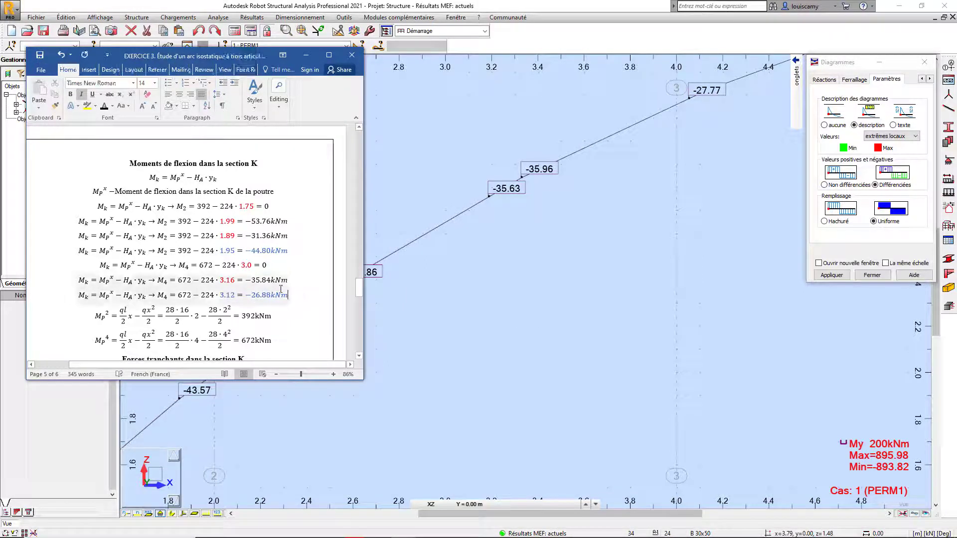
pyautogui.click(238, 265)
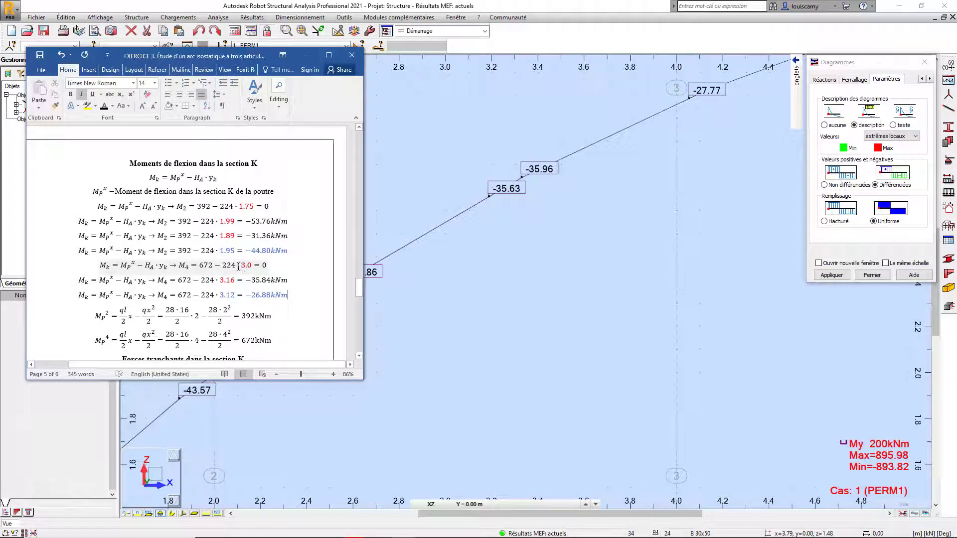
# Compare the beam's My at axis 3 with the note's calculated beam moment for x = 4 m.
pyautogui.scroll(-5, 636, 171)
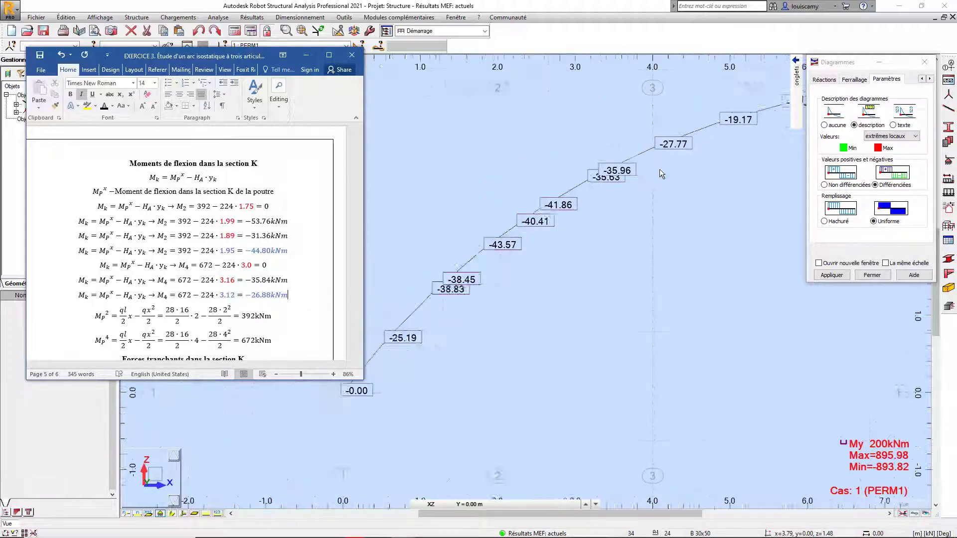
pyautogui.scroll(-2, 660, 179)
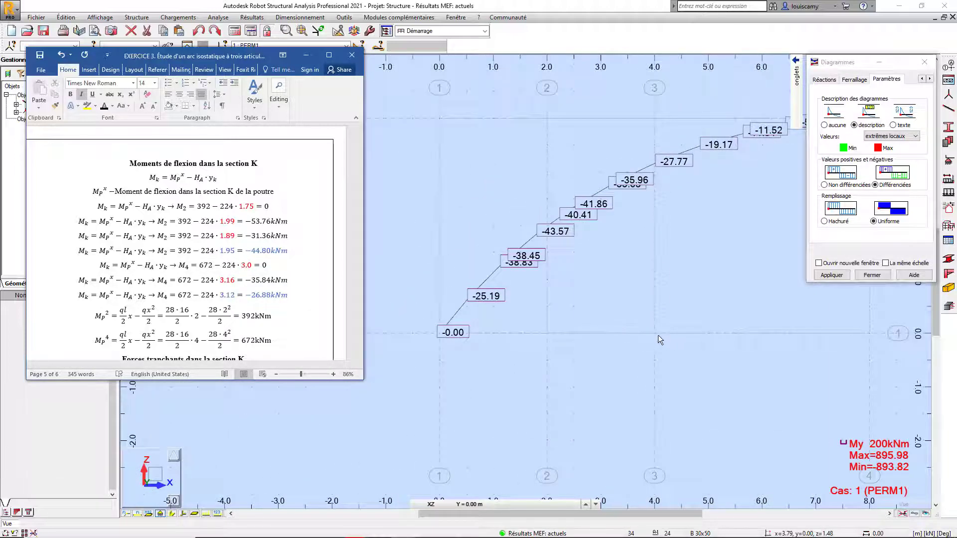
pyautogui.scroll(-4, 658, 335)
pyautogui.scroll(5, 651, 442)
pyautogui.click(651, 441)
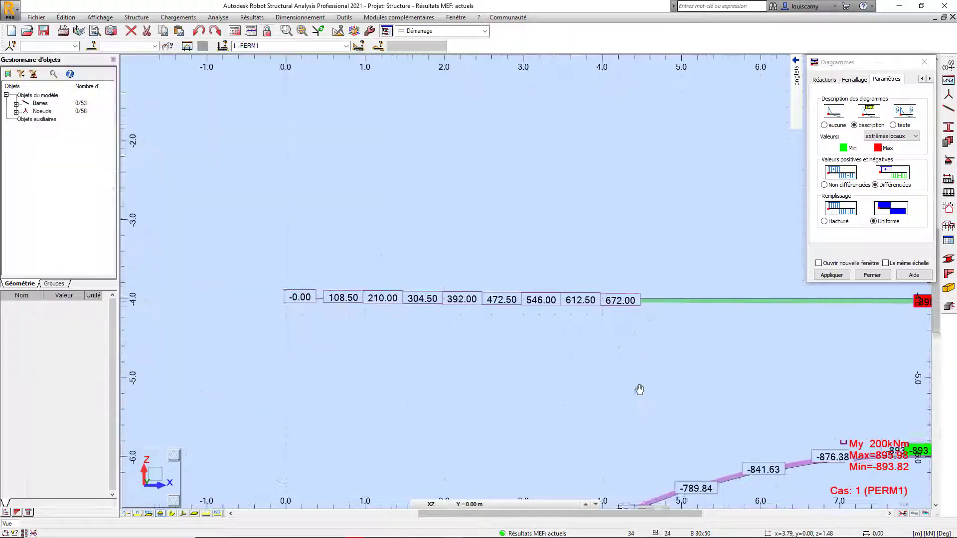
pyautogui.scroll(5, 601, 307)
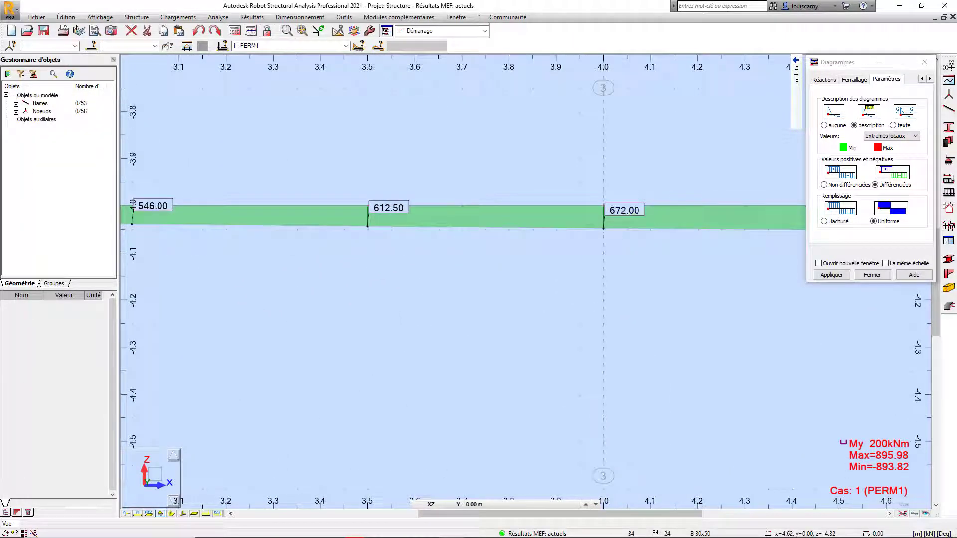
pyautogui.hotkey('alt', 'Tab')
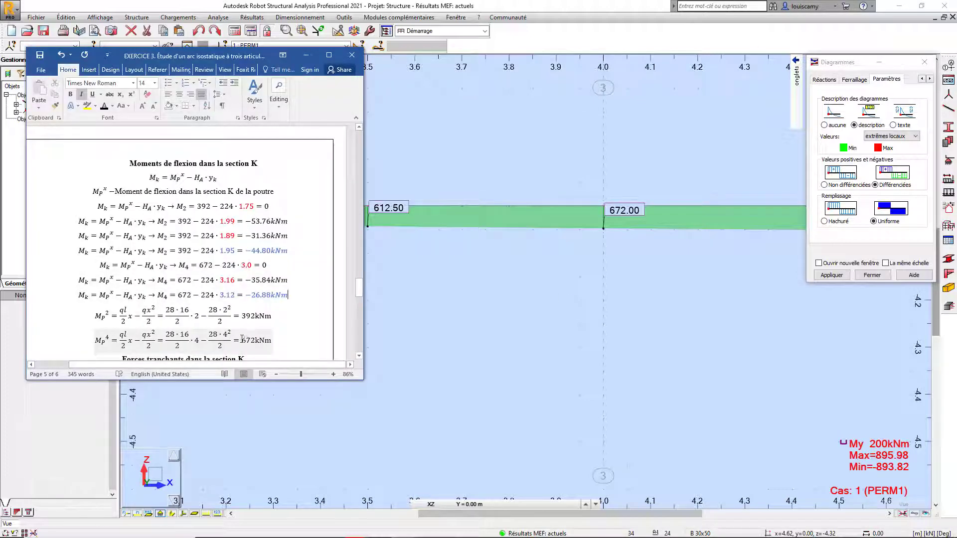
pyautogui.moveTo(242, 342); pyautogui.dragTo(258, 344)
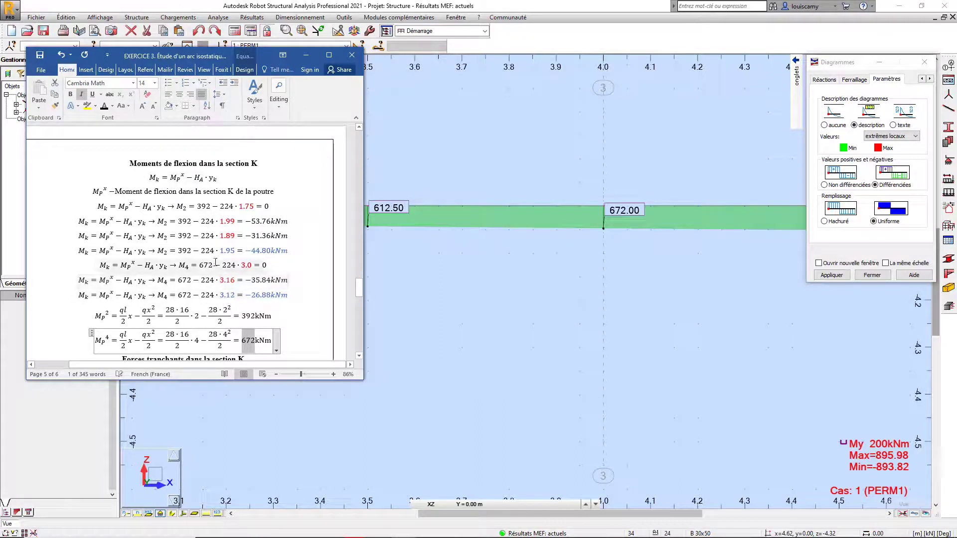
# Compare the note's M4 results for ordinates 3.0 and 3.16 with the three-hinged arch's My values around axis 3.
pyautogui.moveTo(242, 266); pyautogui.dragTo(252, 265)
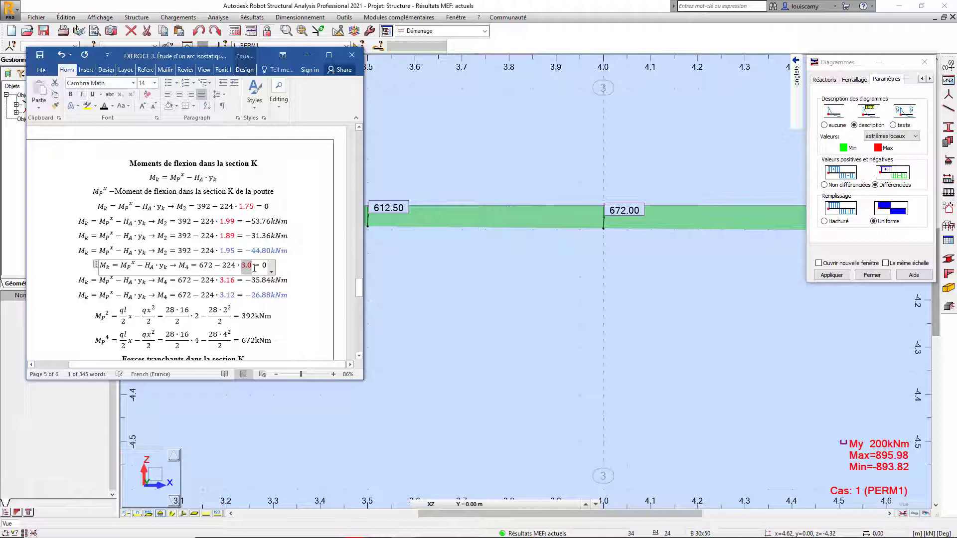
pyautogui.doubleClick(265, 266)
pyautogui.click(226, 288)
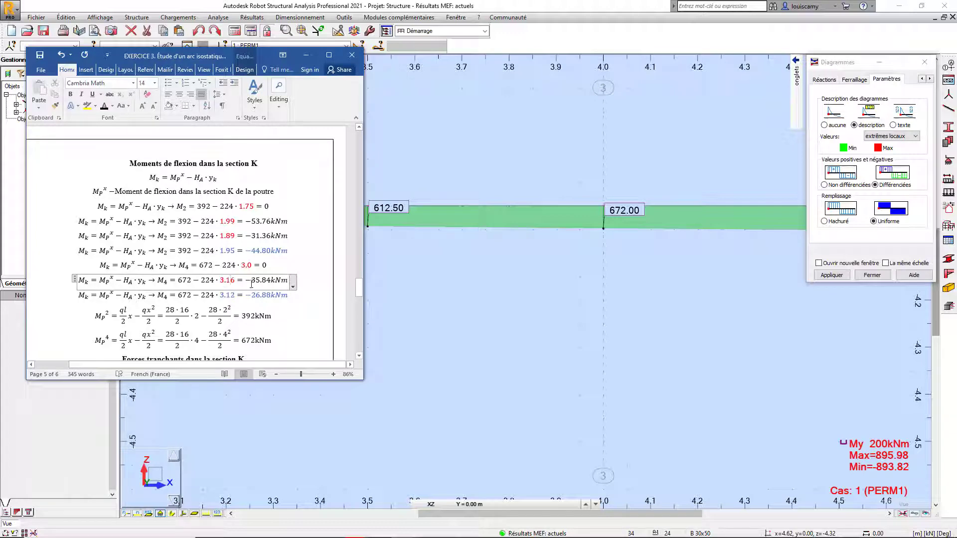
pyautogui.scroll(-5, 624, 324)
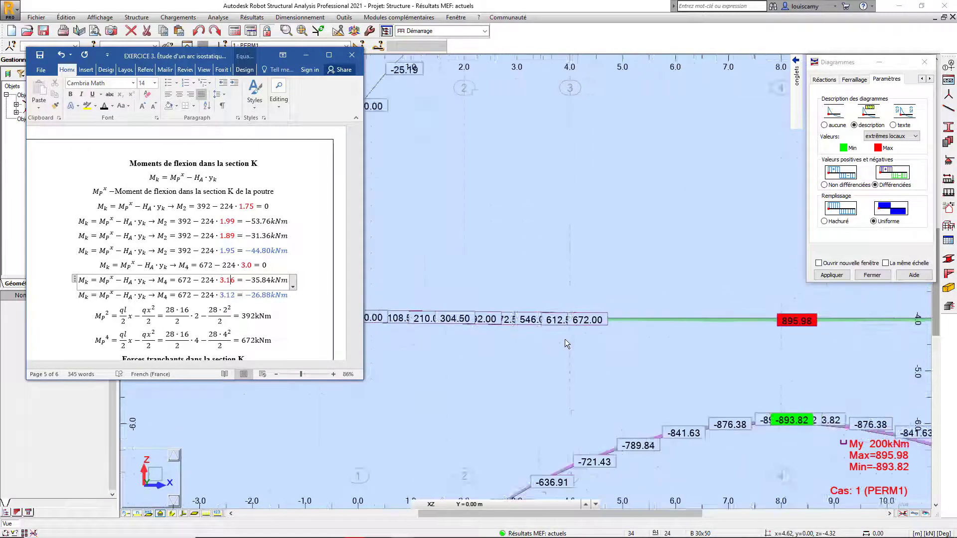
pyautogui.scroll(-2, 564, 339)
pyautogui.scroll(6, 557, 143)
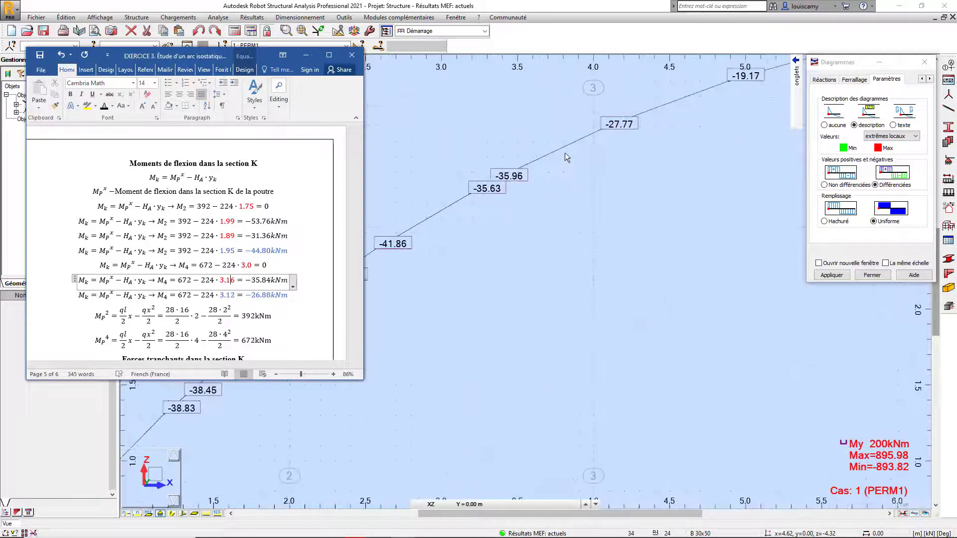
pyautogui.scroll(2, 567, 152)
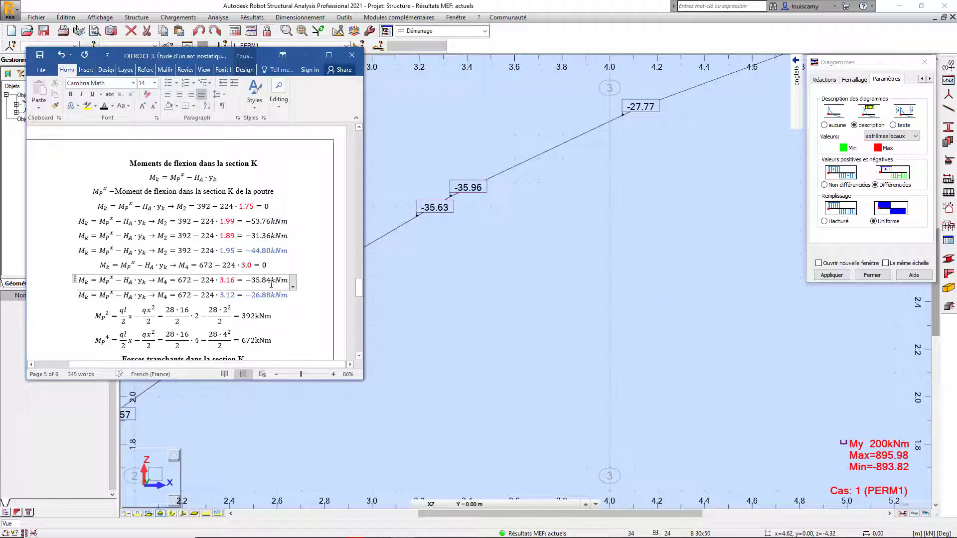
# Compare the corrected M4 for ordinate 3.12 with the three-hinged arch's My value nearest axis 3.
pyautogui.scroll(-3, 588, 156)
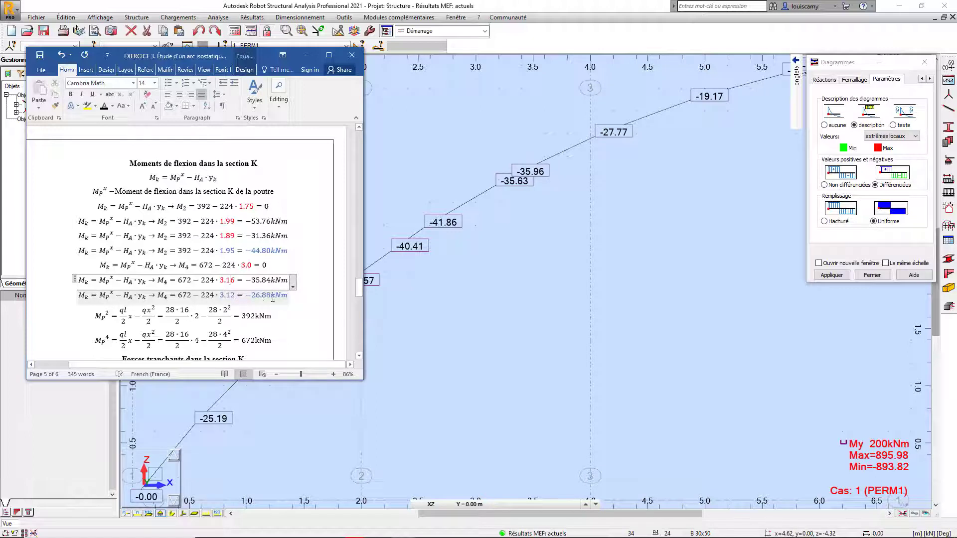
pyautogui.scroll(5, 577, 137)
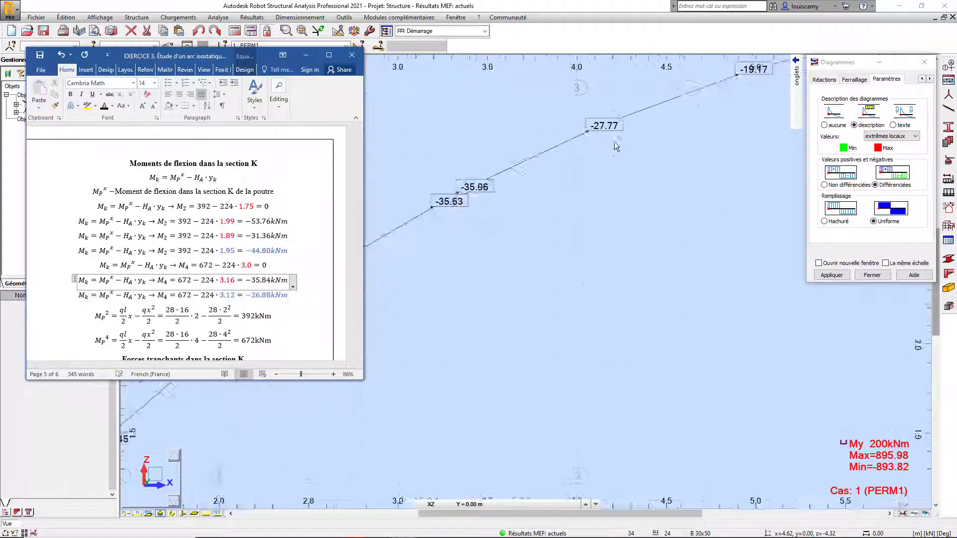
pyautogui.scroll(3, 578, 137)
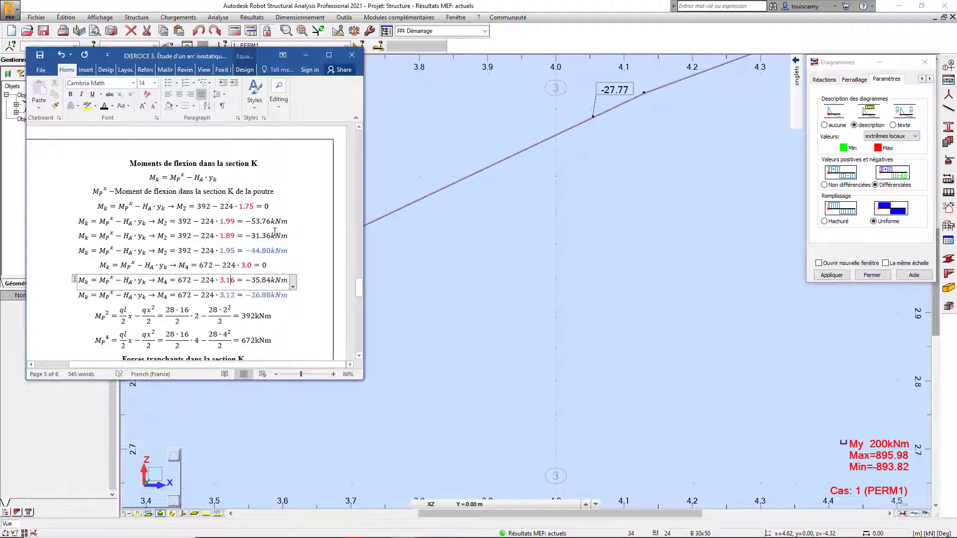
pyautogui.click(232, 280)
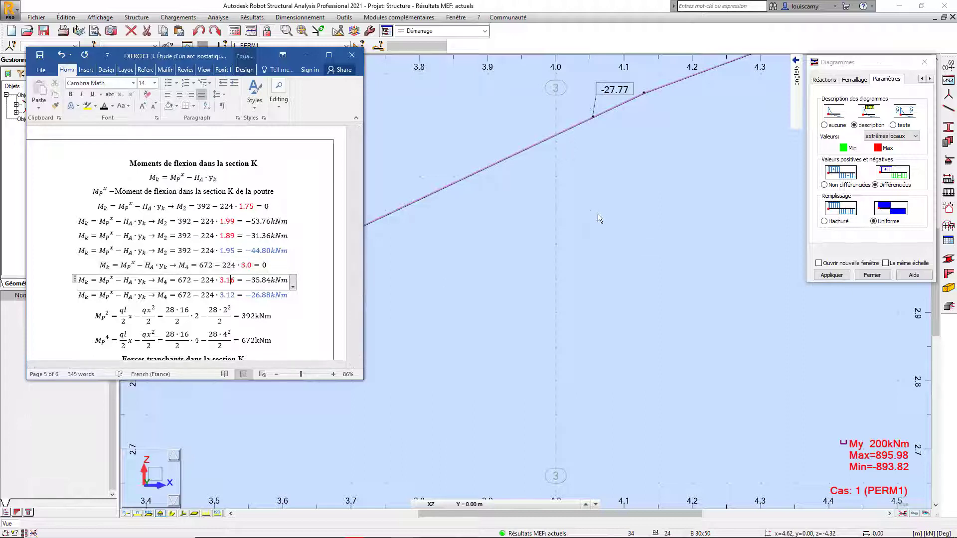
# Display the Fz shear force diagrams instead of My on all three structures, with the values labelled as text.
pyautogui.click(777, 77)
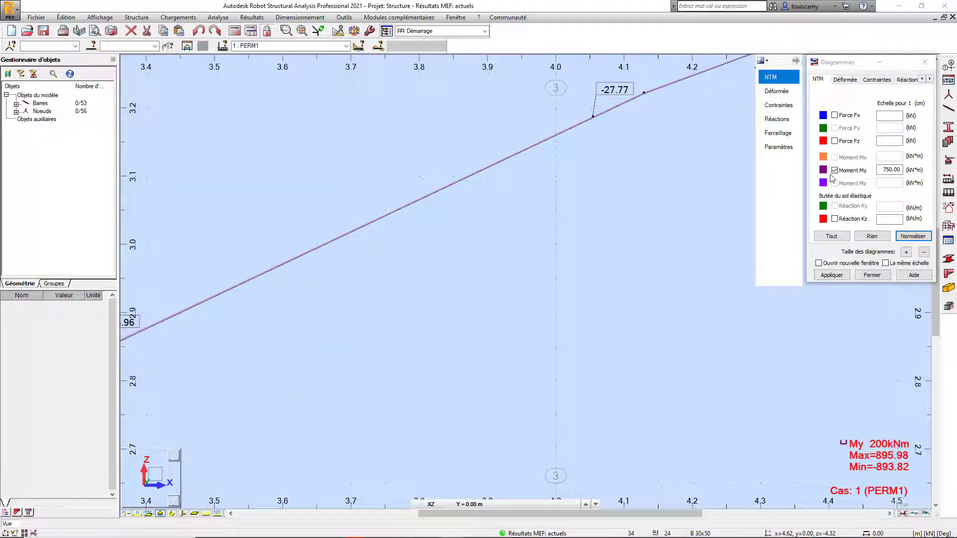
pyautogui.click(844, 143)
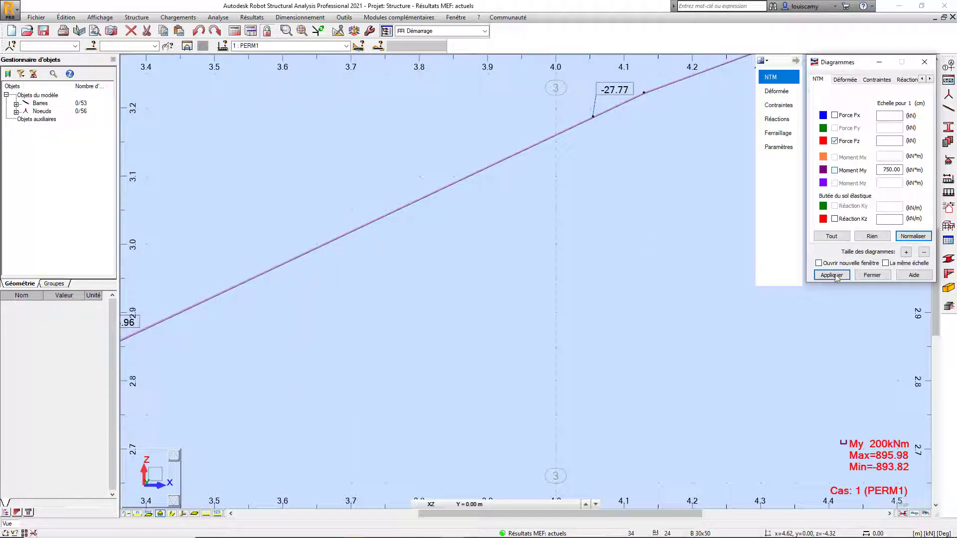
pyautogui.click(832, 276)
pyautogui.scroll(-3, 597, 265)
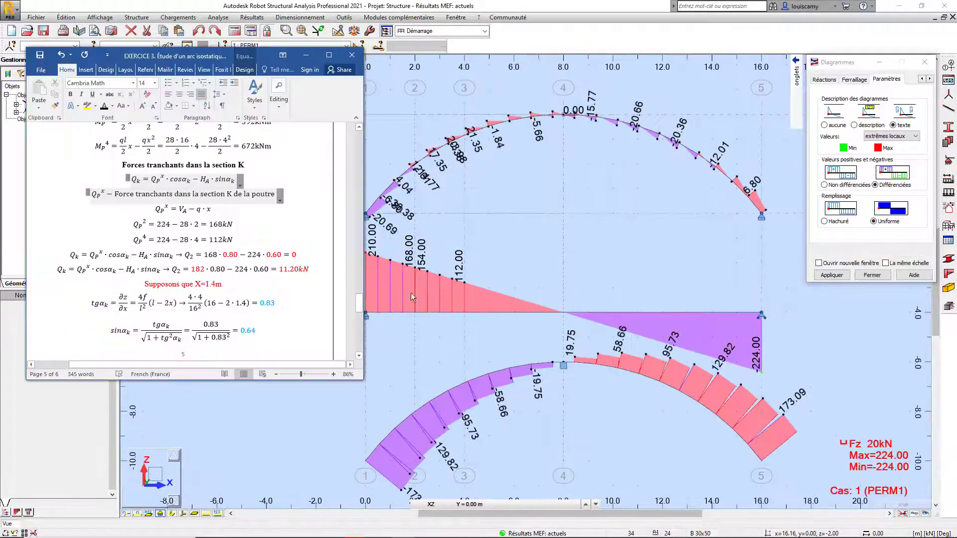
# Inspect the beam's Fz diagram around axis 2 and find the arch axis ordinate and tangent calculations for x = 2 m in the note.
pyautogui.scroll(1, 464, 306)
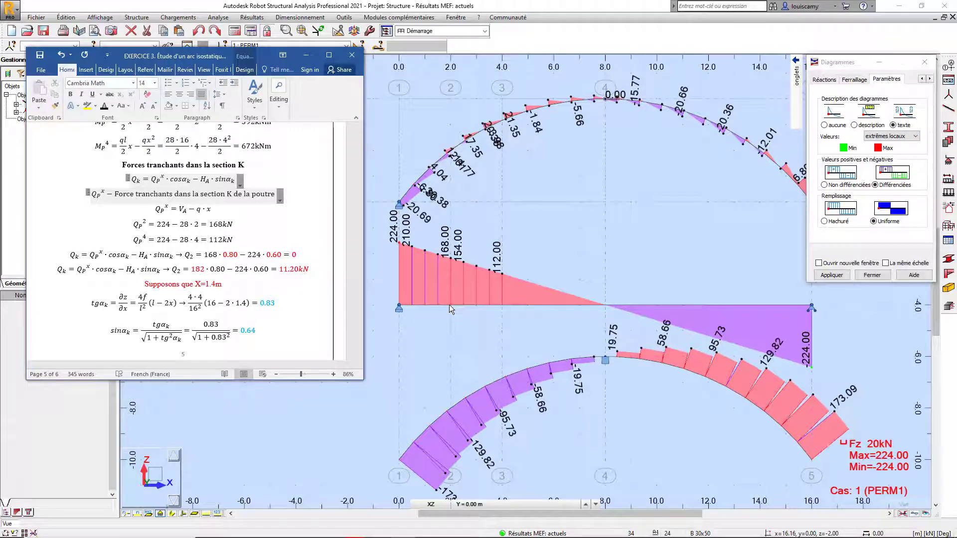
pyautogui.scroll(2, 244, 242)
pyautogui.scroll(15, 244, 242)
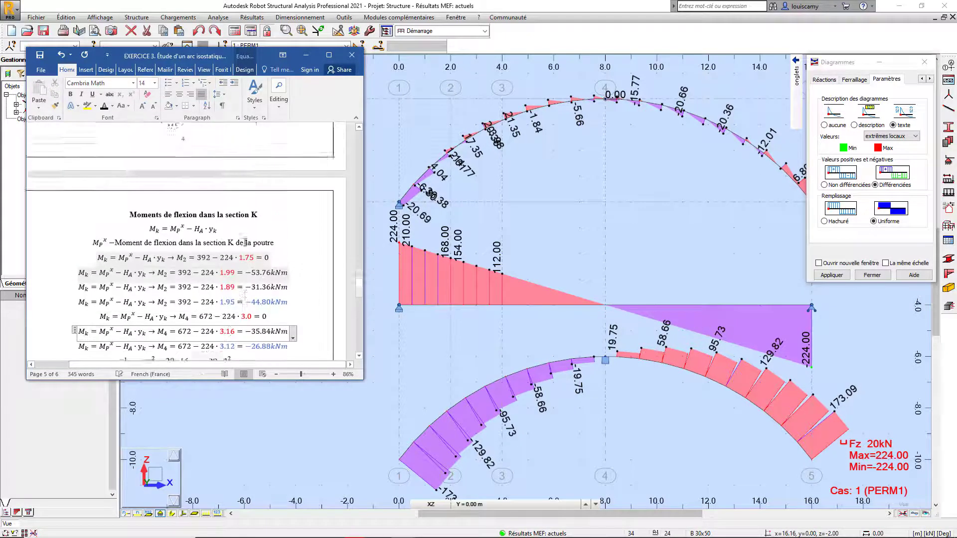
pyautogui.scroll(12, 245, 243)
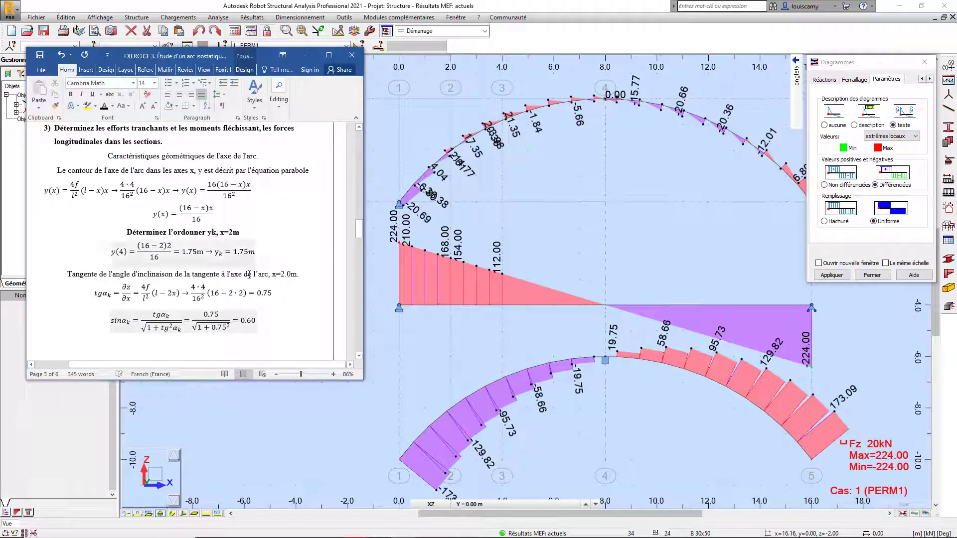
# Read the note's sine and cosine calculations for x = 2 m and x = 4 m and find its shear force section.
pyautogui.scroll(-1, 224, 249)
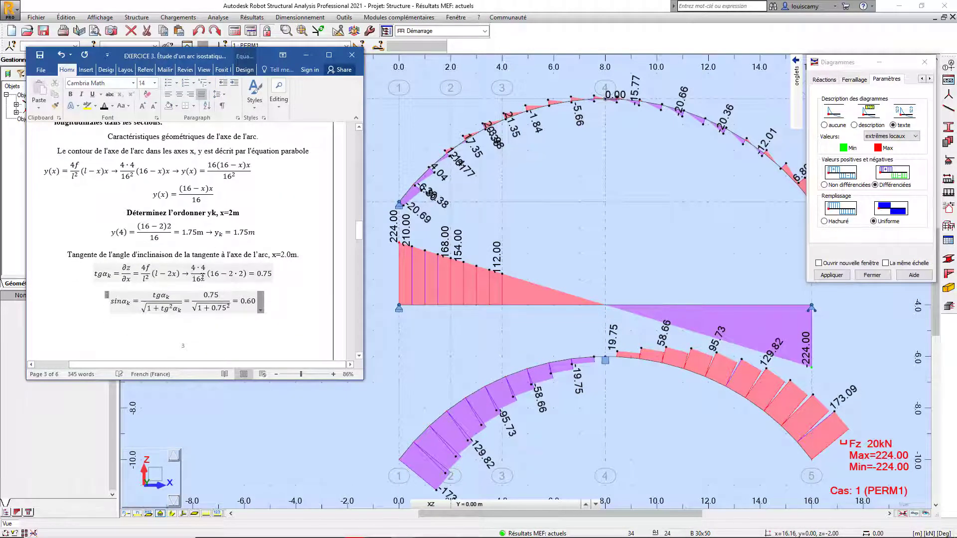
pyautogui.scroll(-2, 178, 282)
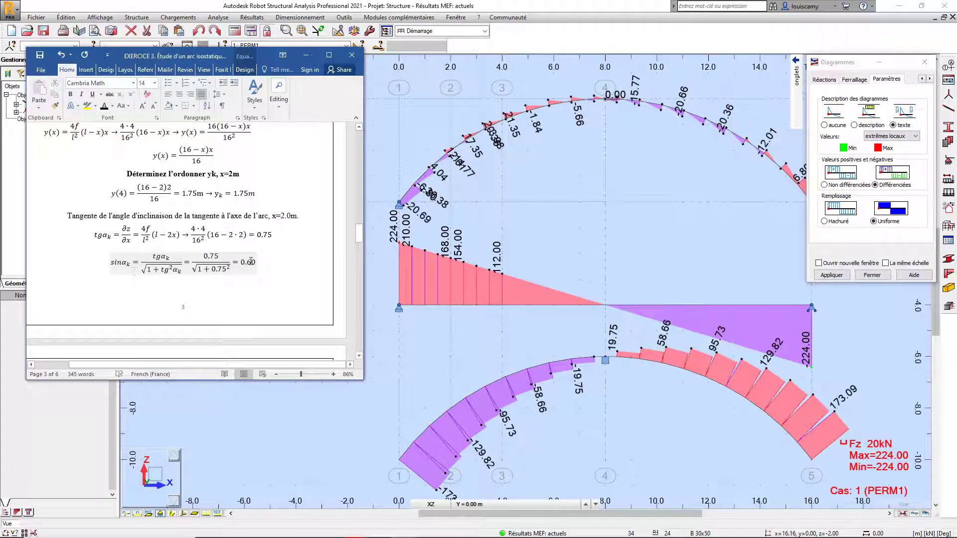
pyautogui.scroll(-6, 250, 260)
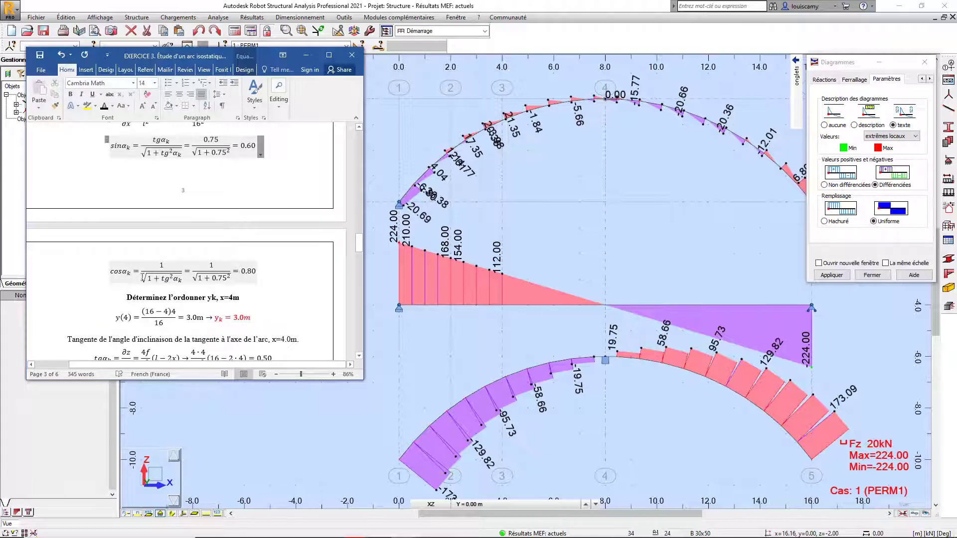
pyautogui.scroll(-18, 251, 275)
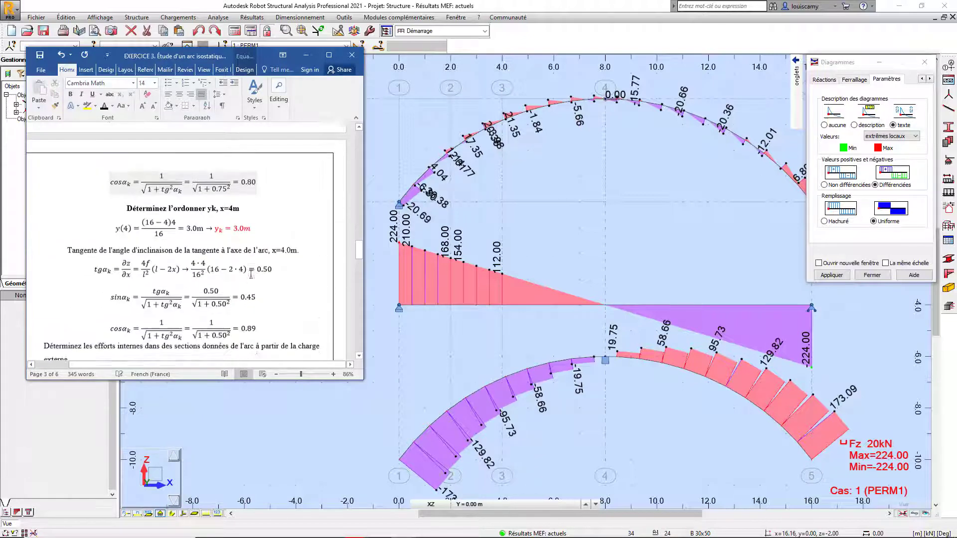
pyautogui.scroll(-1, 253, 275)
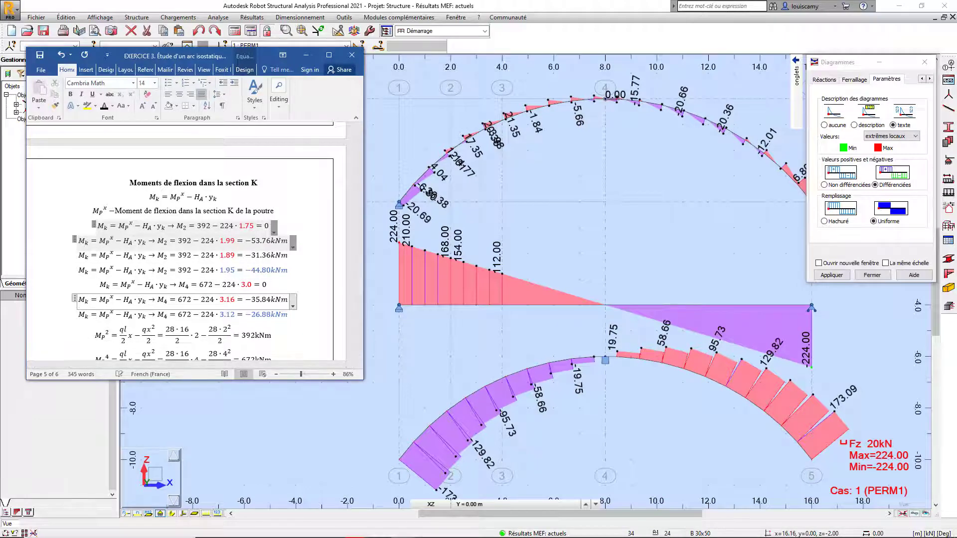
pyautogui.scroll(-5, 264, 285)
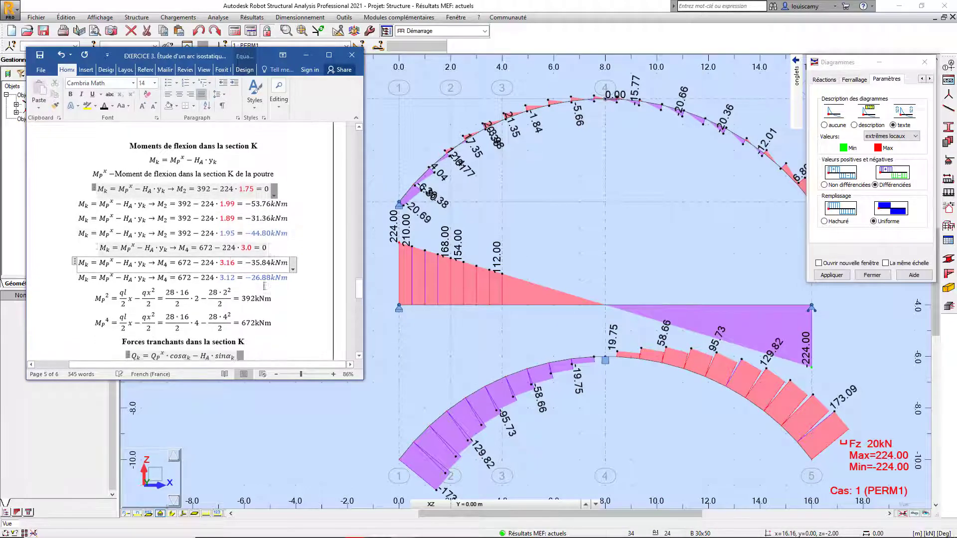
pyautogui.scroll(-5, 264, 285)
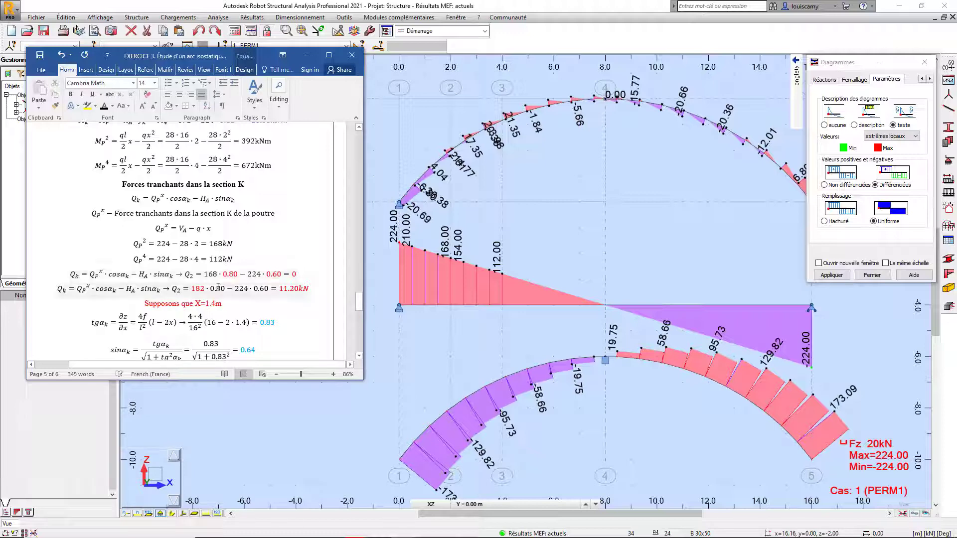
# Compare the note's Q2 calculation based on a beam shear of 182 with the beam's and three-hinged arch's Fz values around axis 2.
pyautogui.scroll(3, 527, 255)
pyautogui.scroll(1, 465, 251)
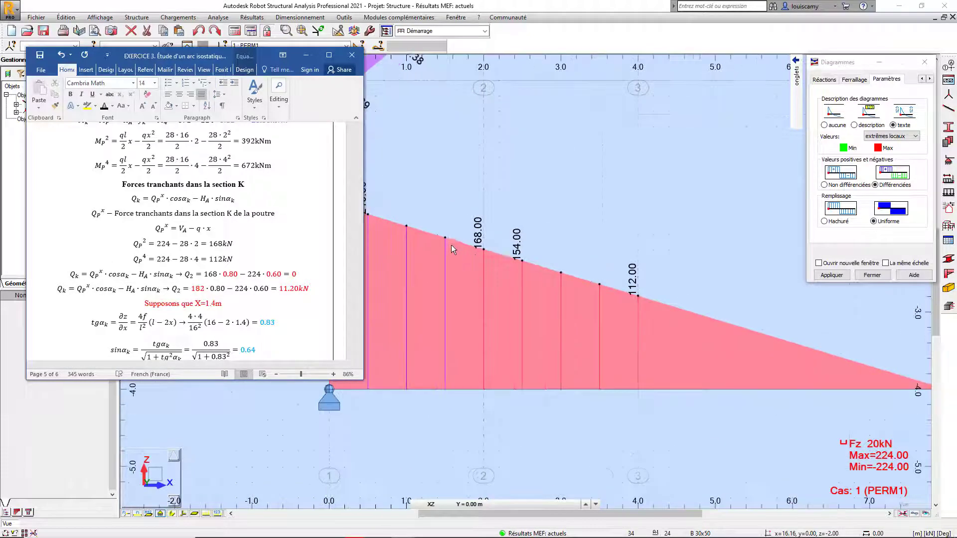
pyautogui.scroll(-2, 444, 239)
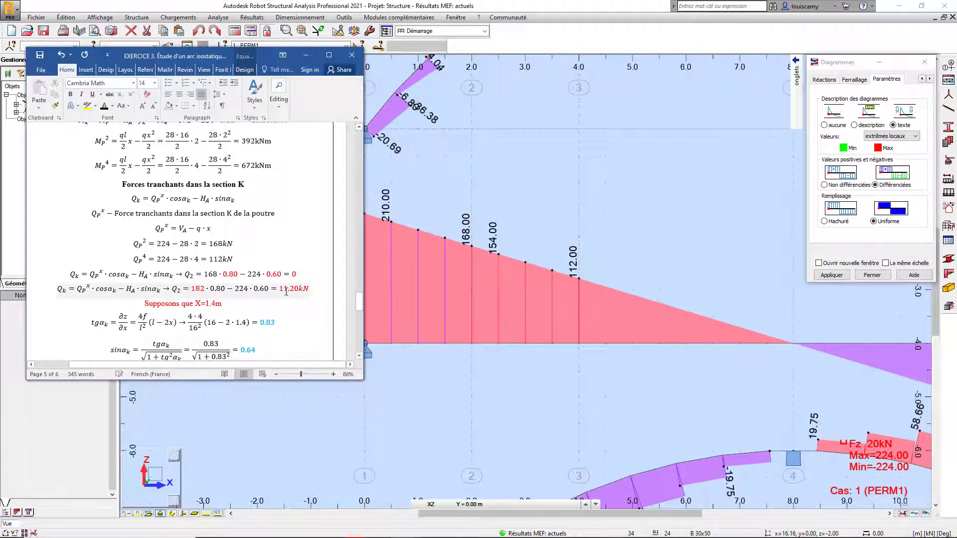
pyautogui.scroll(5, 528, 271)
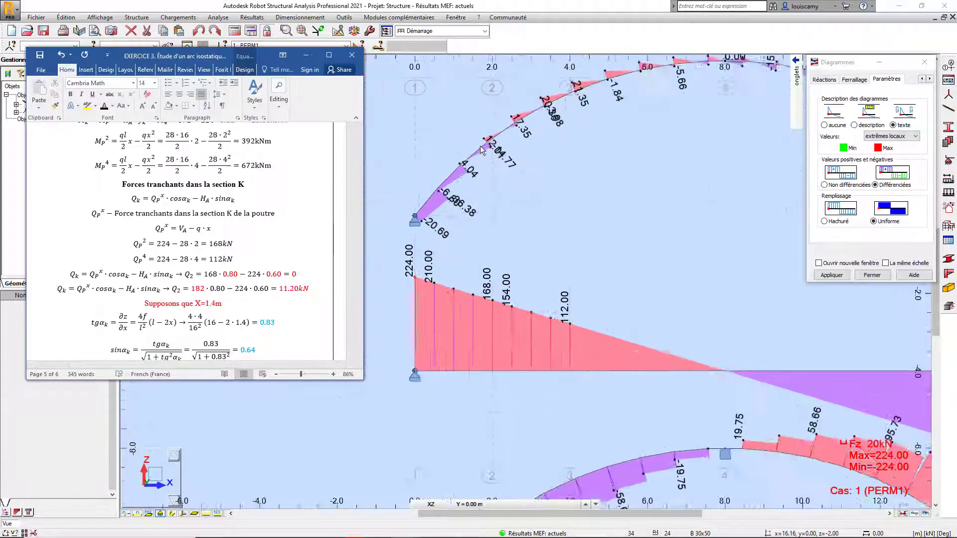
pyautogui.scroll(6, 485, 160)
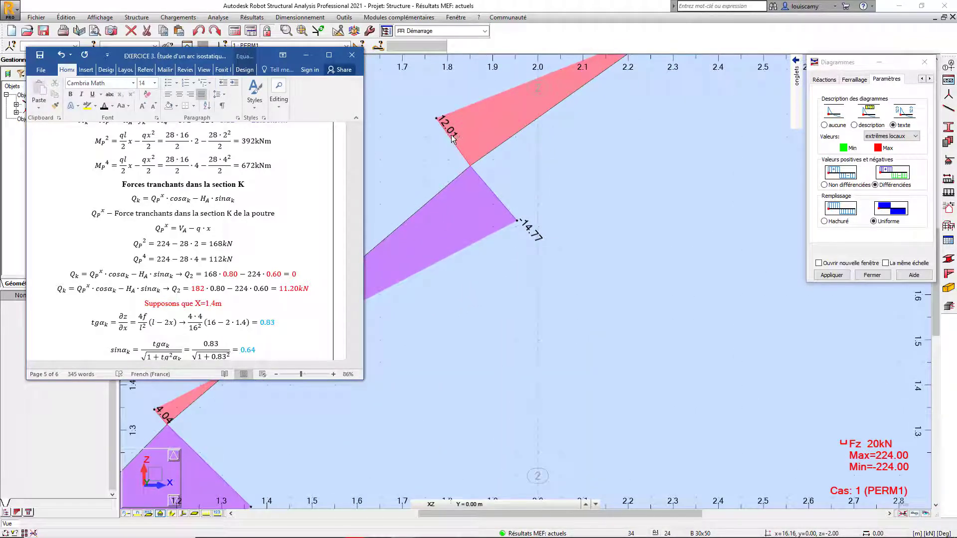
pyautogui.scroll(-2, 453, 140)
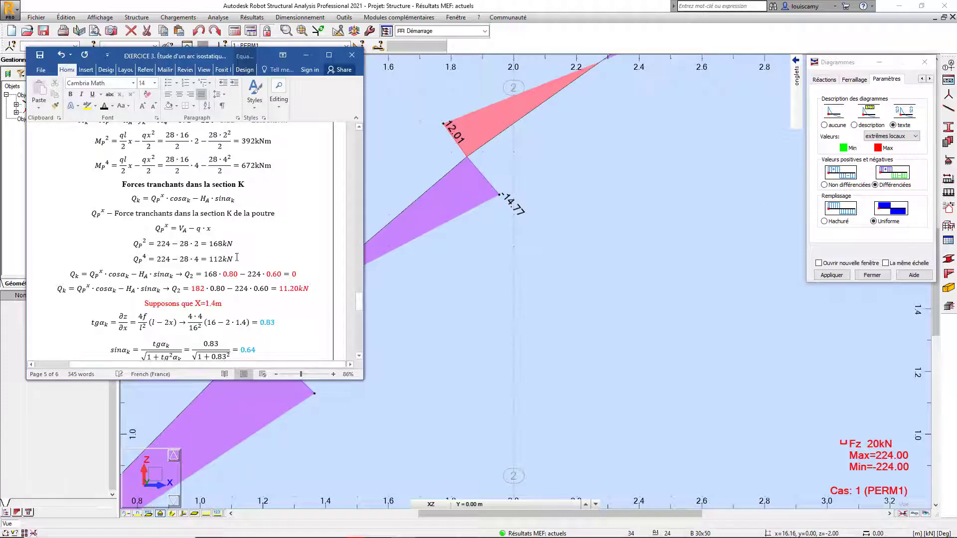
# Read the note's tangent, sine and cosine recalculation for X = 1.4 m and the Q2 and Q4 results based on it.
pyautogui.scroll(-3, 224, 274)
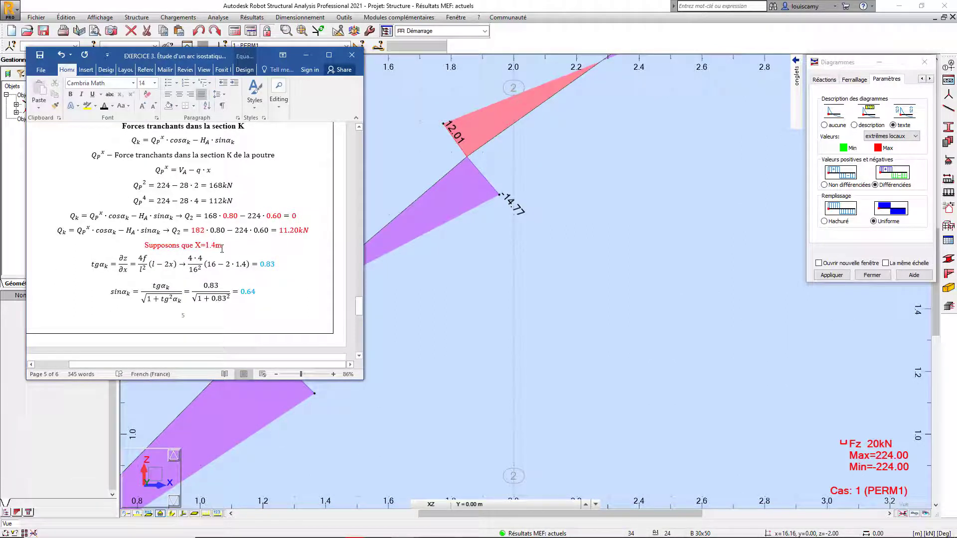
pyautogui.scroll(-2, 256, 273)
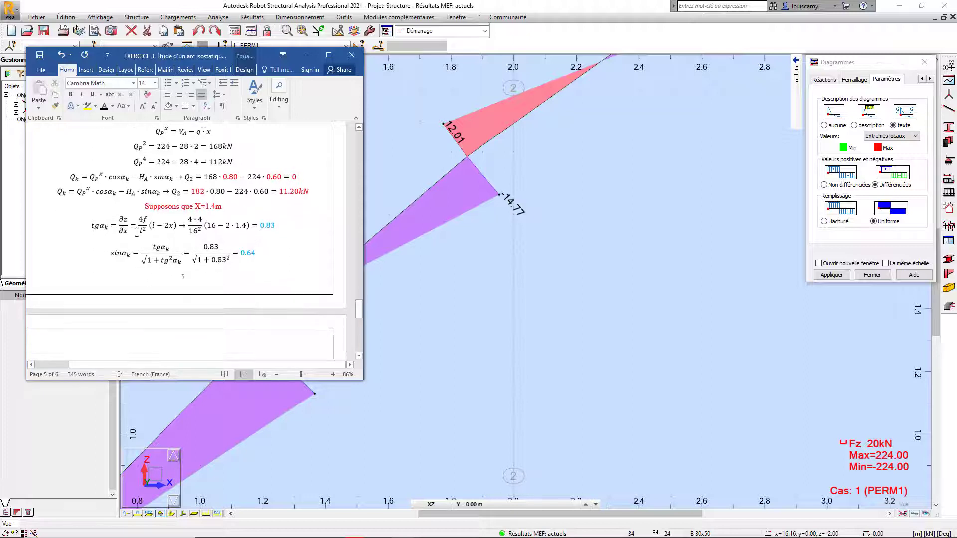
pyautogui.scroll(-1, 245, 250)
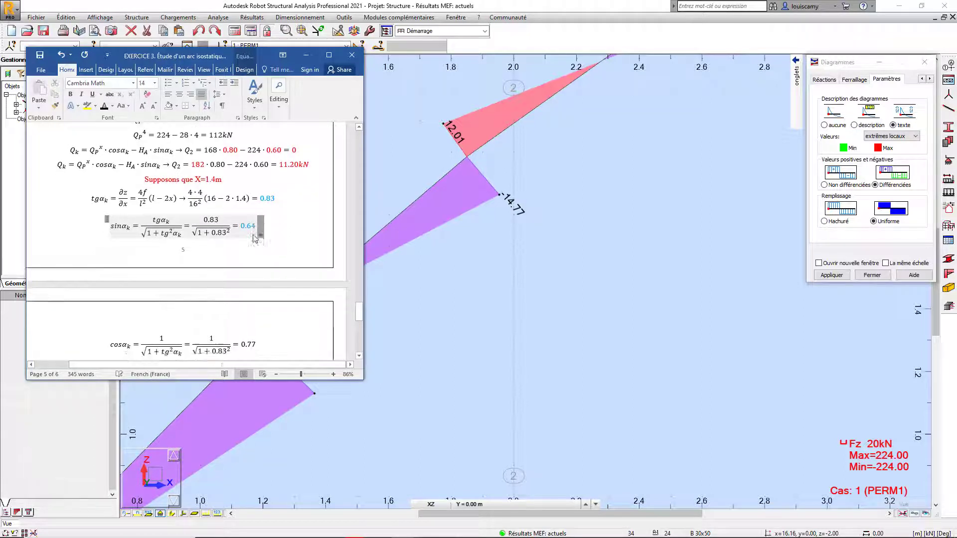
pyautogui.scroll(-3, 244, 272)
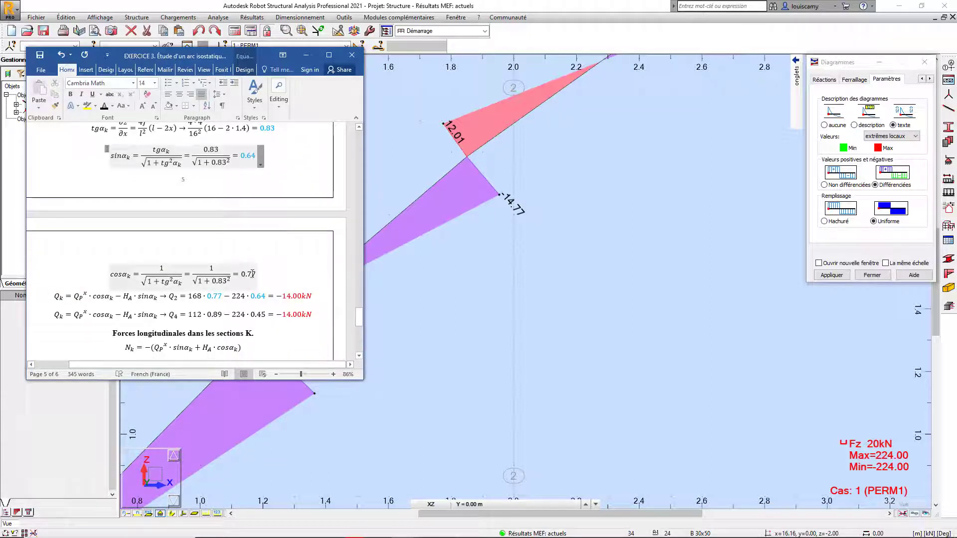
pyautogui.scroll(-1, 252, 274)
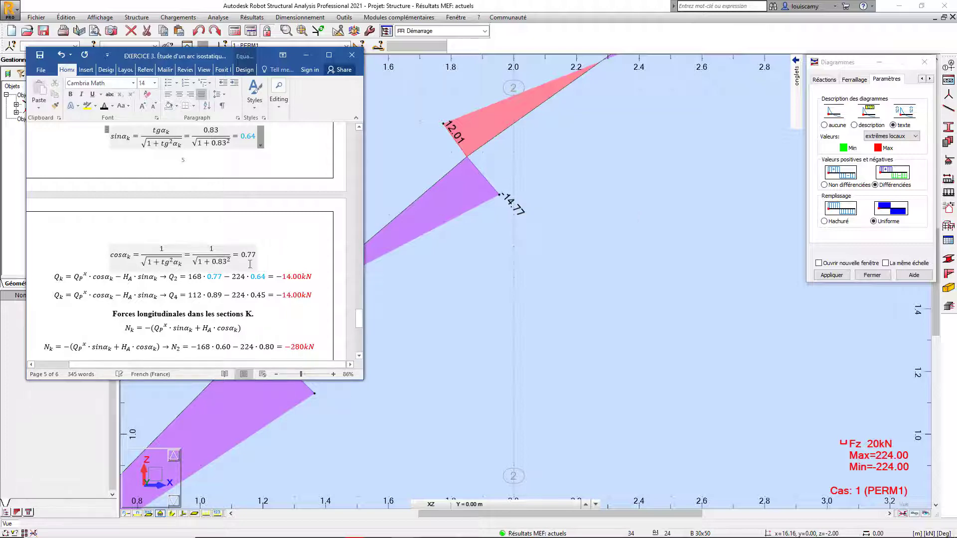
# Compare the note's Q2 and Q4 shear forces with the three-hinged arch's Fz values around axes 2 and 3.
pyautogui.scroll(-5, 486, 256)
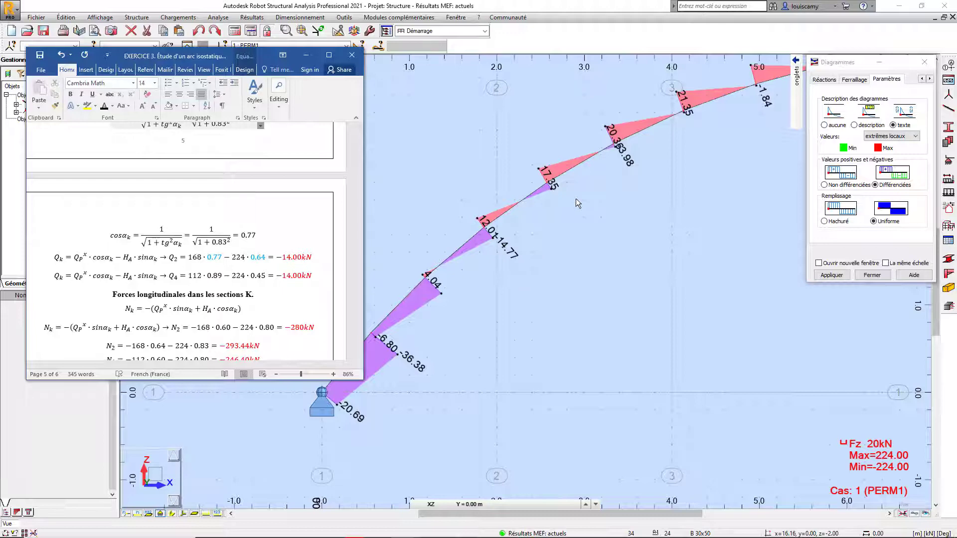
pyautogui.scroll(1, 576, 198)
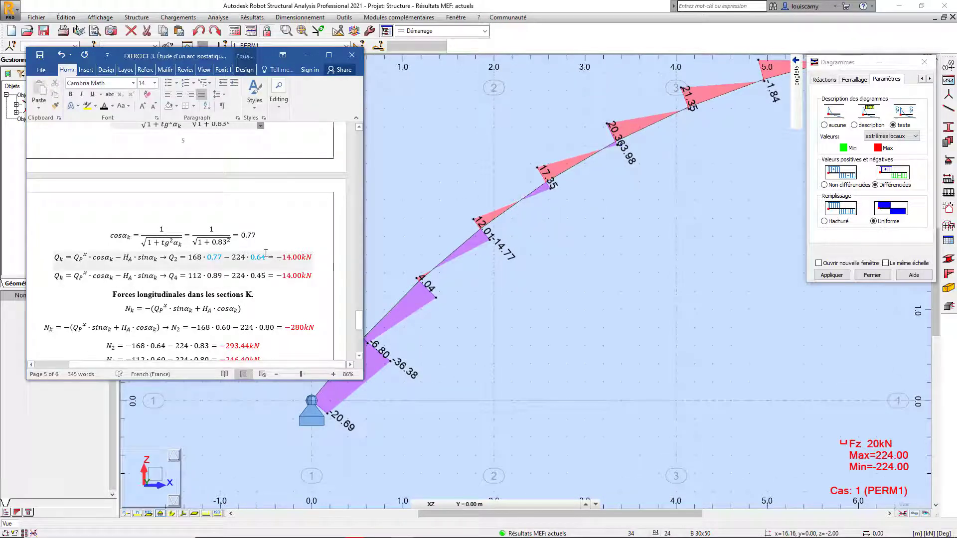
pyautogui.scroll(-1, 542, 251)
pyautogui.scroll(-1, 542, 249)
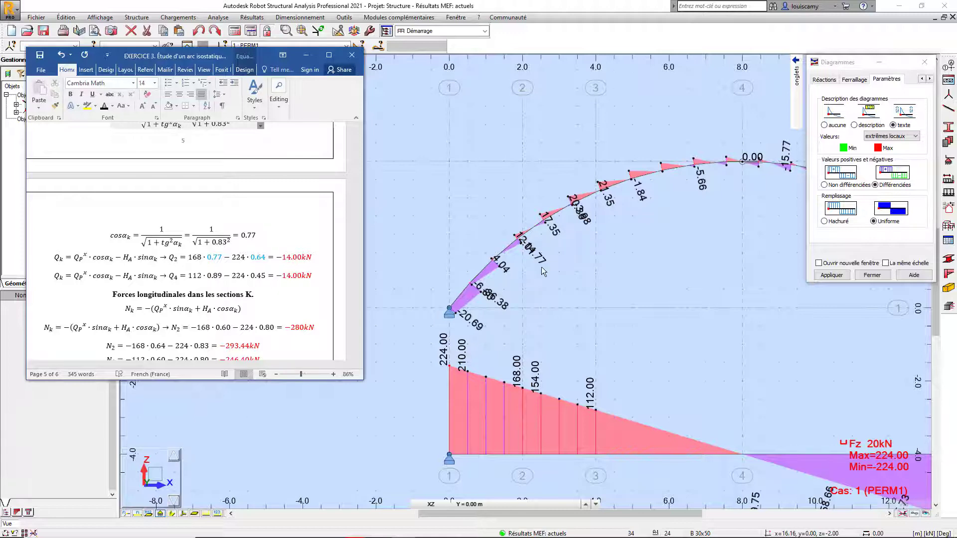
# Find the note's longitudinal force calculations and display the Fx diagrams instead of Fz on all three structures.
pyautogui.click(213, 237)
pyautogui.scroll(-2, 213, 237)
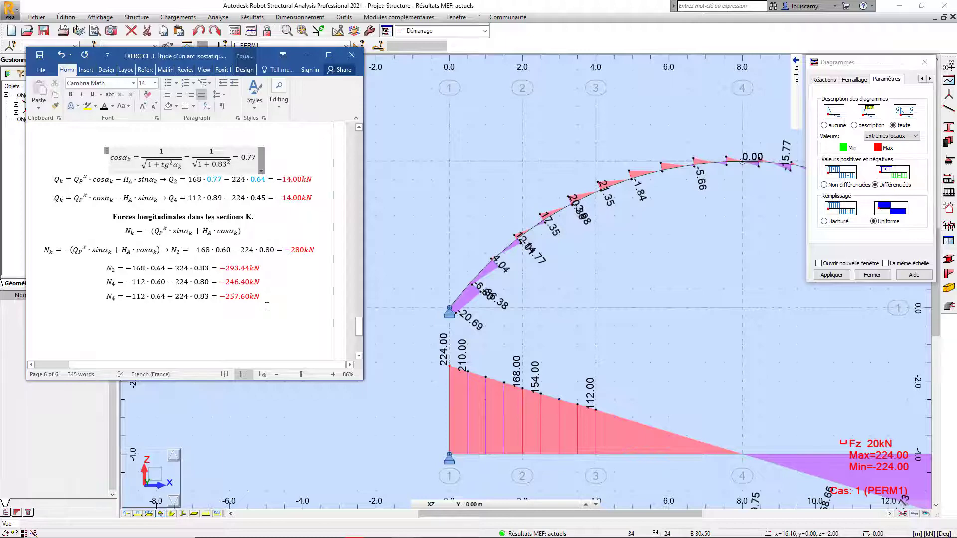
pyautogui.scroll(-1, 506, 260)
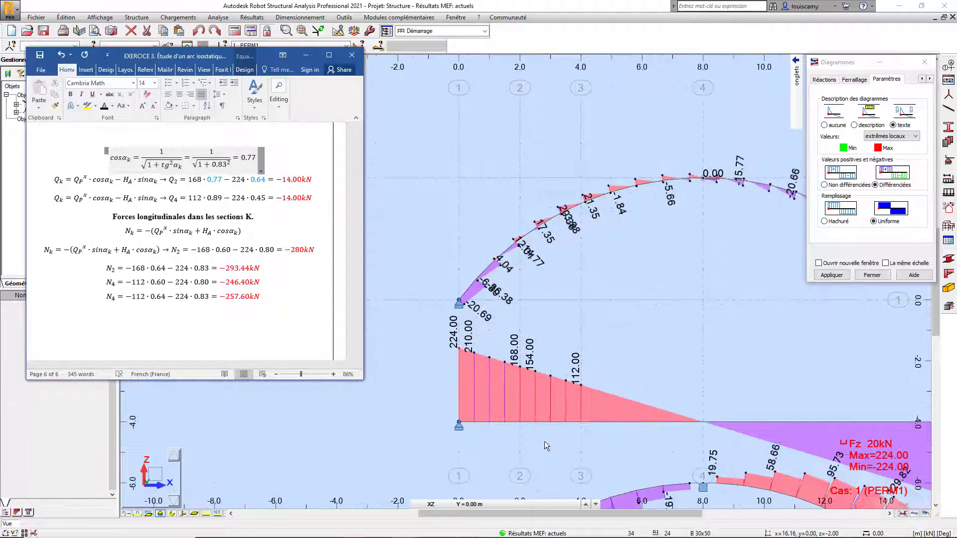
pyautogui.scroll(2, 545, 441)
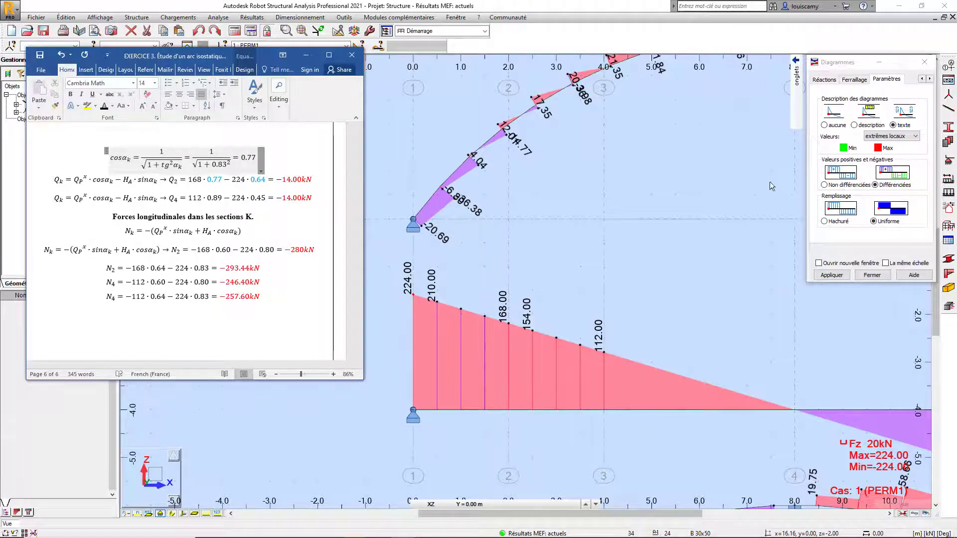
pyautogui.click(771, 77)
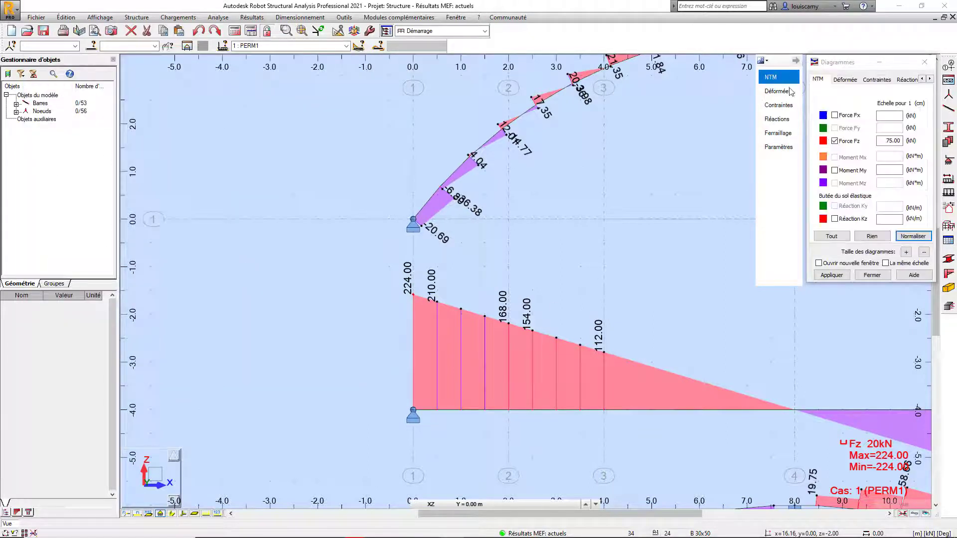
pyautogui.click(835, 141)
pyautogui.click(831, 276)
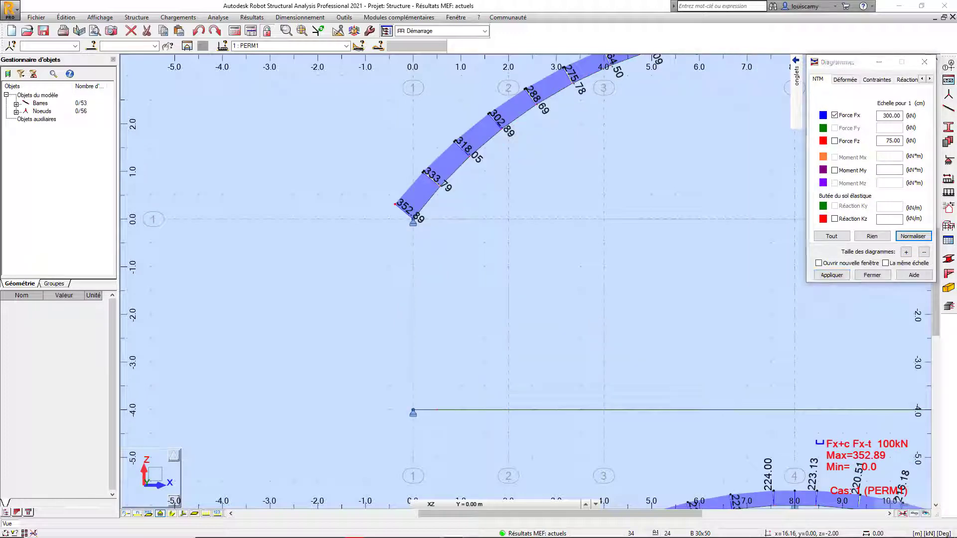
# Compare the note's N2 calculation using factors 0.60 and 0.80 with the three-hinged arch's Fx values around axis 2.
pyautogui.hotkey('alt', 'Tab')
pyautogui.scroll(-1, 526, 270)
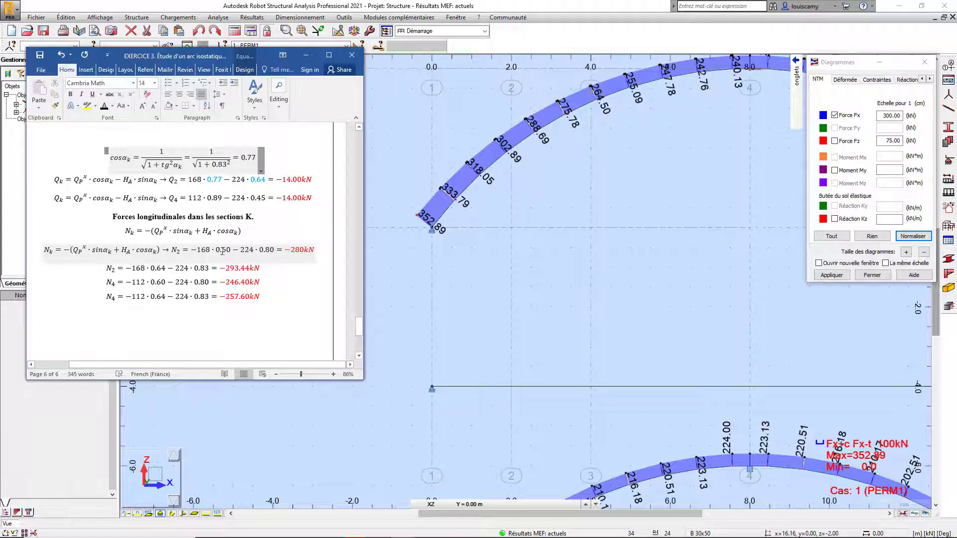
pyautogui.doubleClick(217, 249)
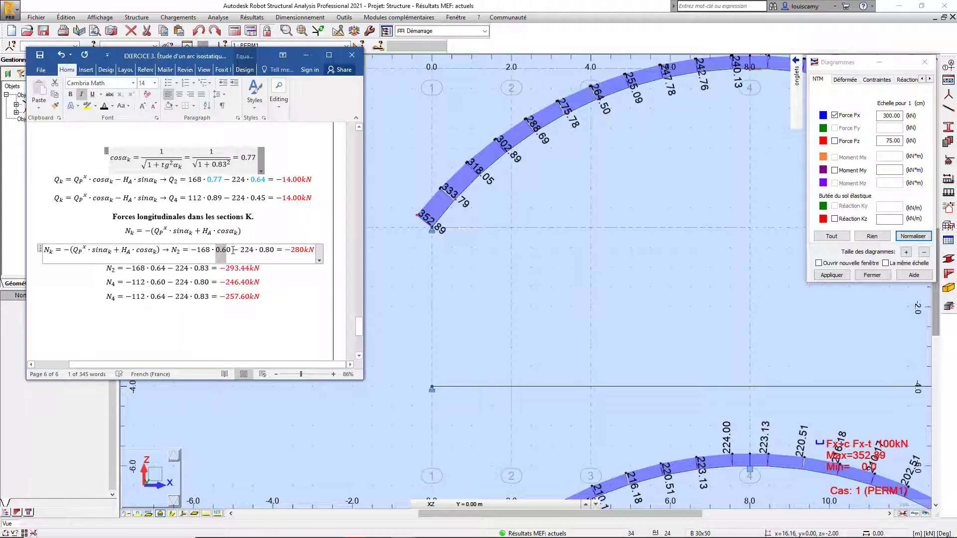
pyautogui.doubleClick(260, 250)
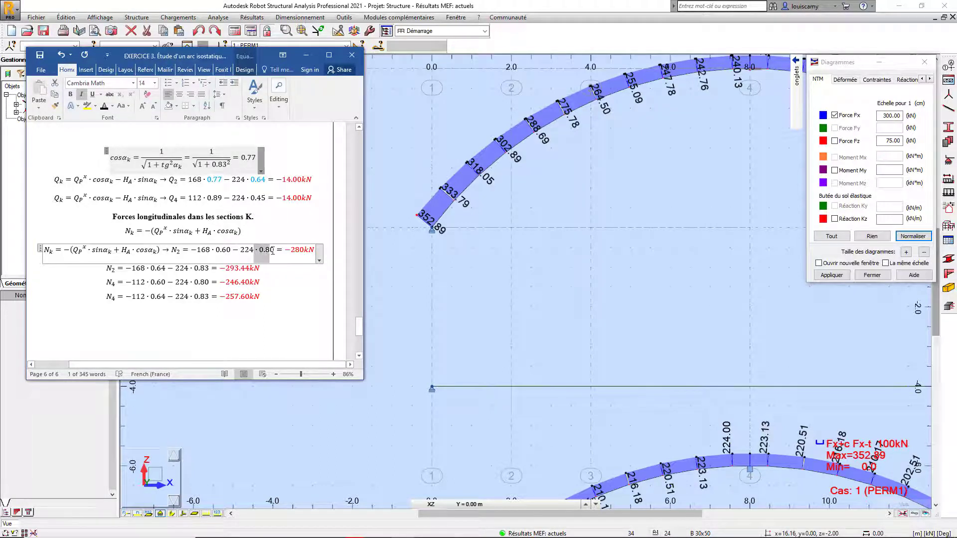
pyautogui.click(283, 252)
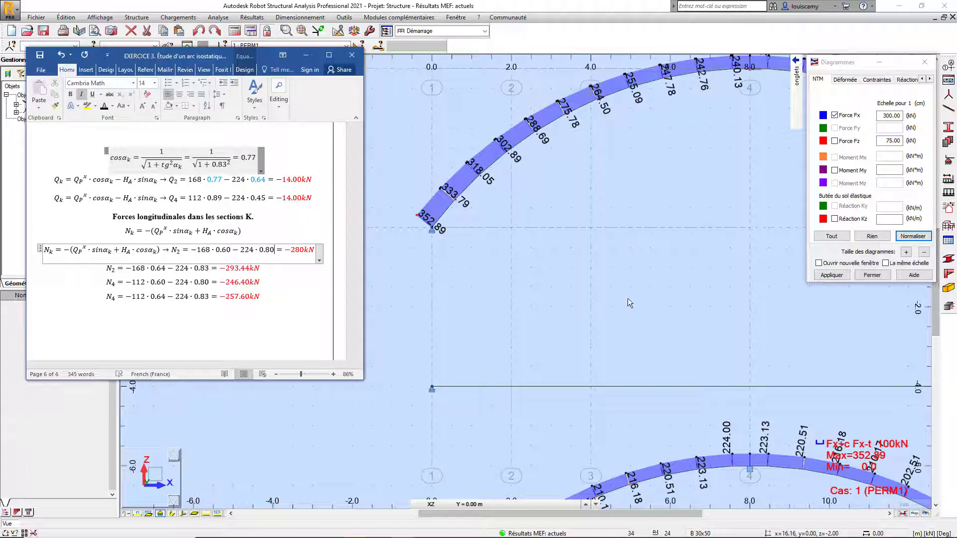
pyautogui.scroll(-1, 588, 253)
pyautogui.scroll(-4, 588, 258)
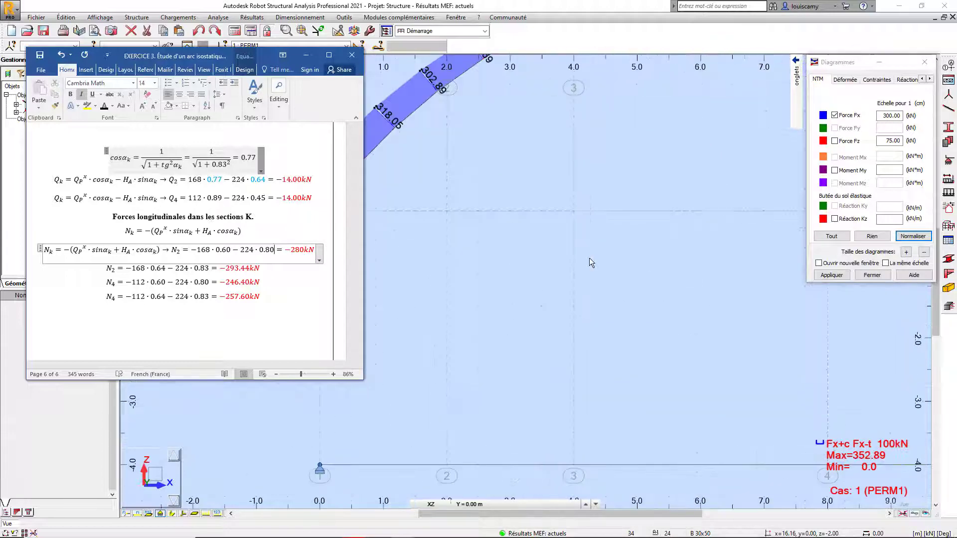
# Maximize the note, enlarge its view to 124% and go back to the ordinate and tangent calculations for x = 2 m.
pyautogui.click(328, 55)
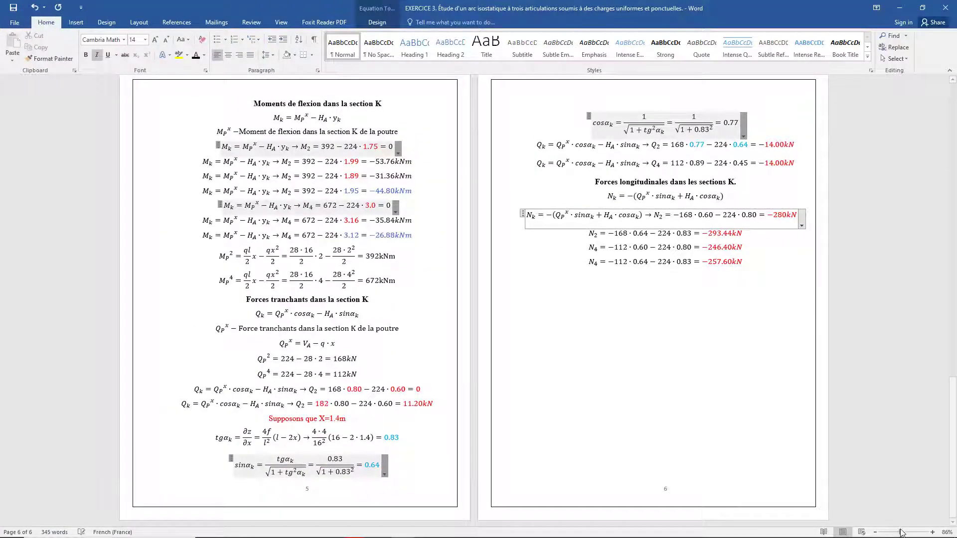
pyautogui.moveTo(901, 532); pyautogui.dragTo(905, 532)
pyautogui.scroll(2, 579, 392)
pyautogui.scroll(20, 580, 391)
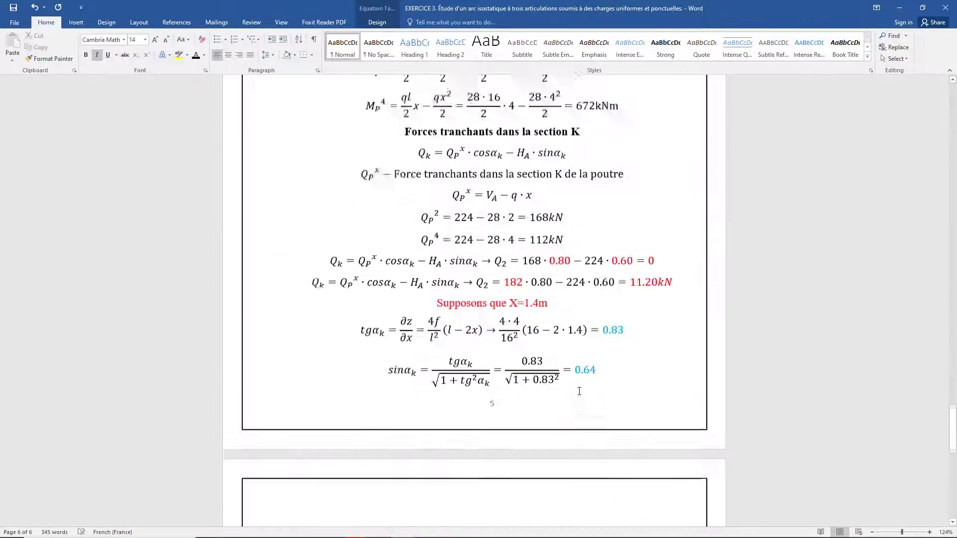
pyautogui.scroll(20, 579, 393)
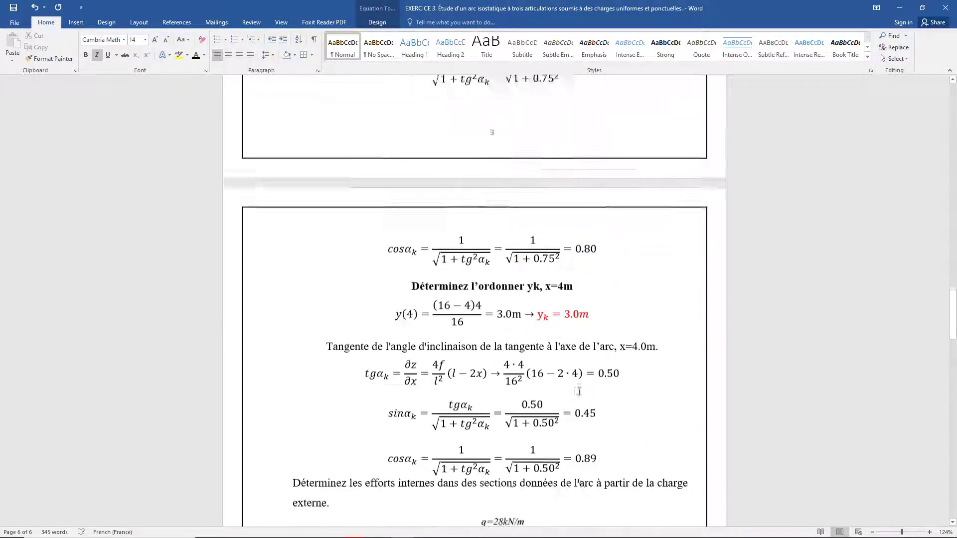
pyautogui.scroll(4, 579, 391)
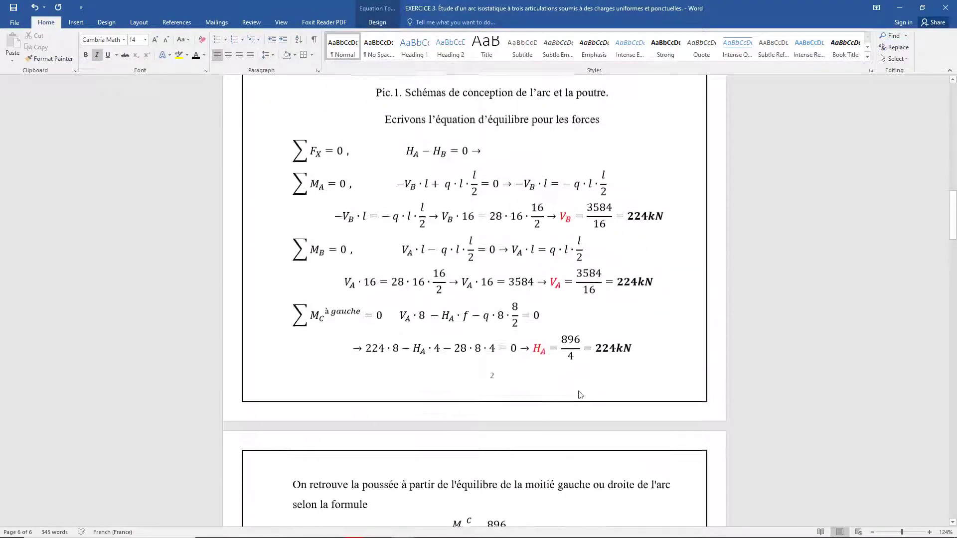
pyautogui.scroll(-6, 577, 390)
pyautogui.scroll(-7, 576, 388)
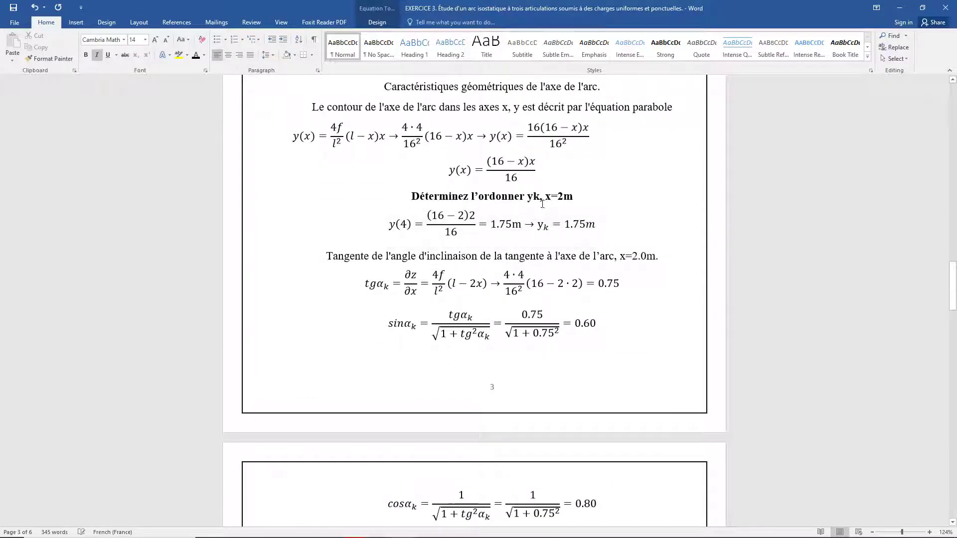
# Check the note's ordinate yk calculation for x = 2 m against the position of section K on the loaded arch drawing.
pyautogui.doubleClick(561, 196)
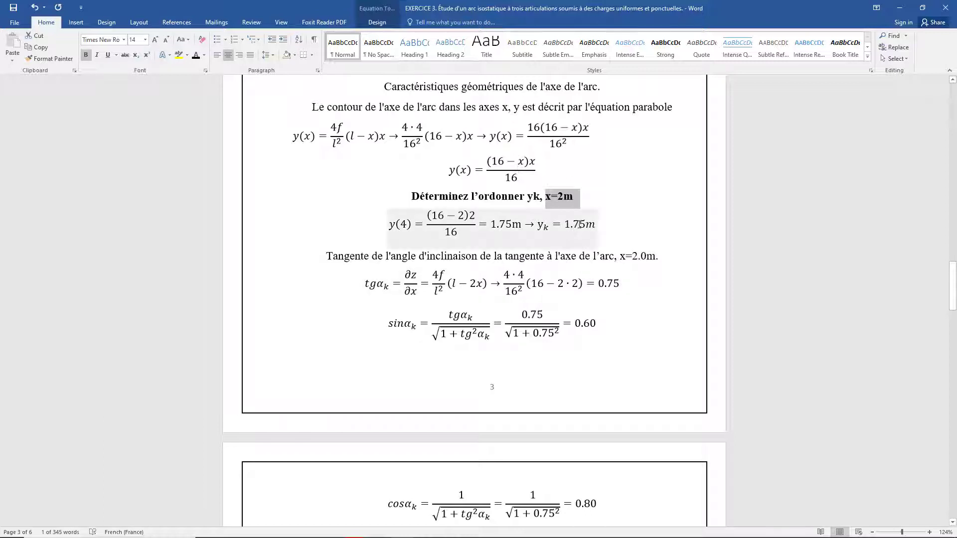
pyautogui.moveTo(592, 226); pyautogui.dragTo(601, 230)
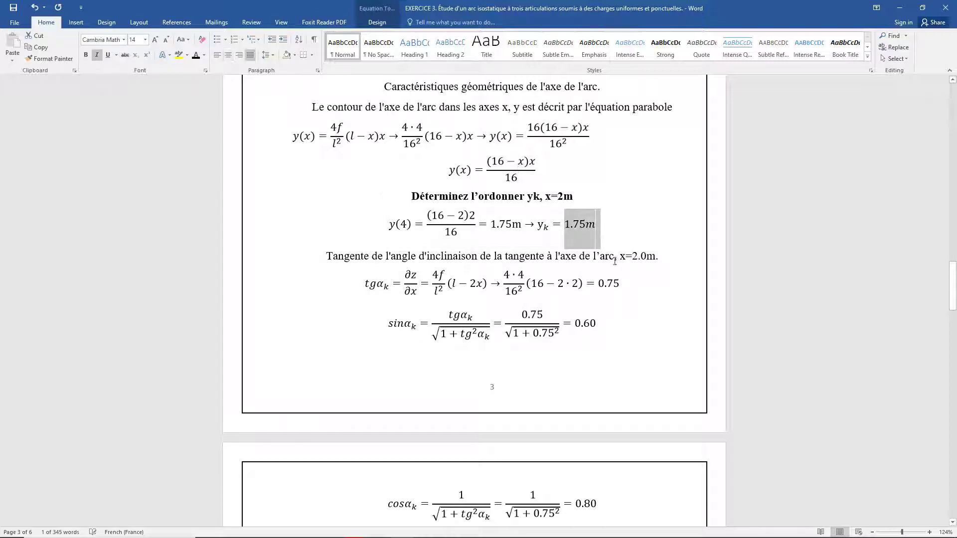
pyautogui.scroll(-15, 573, 315)
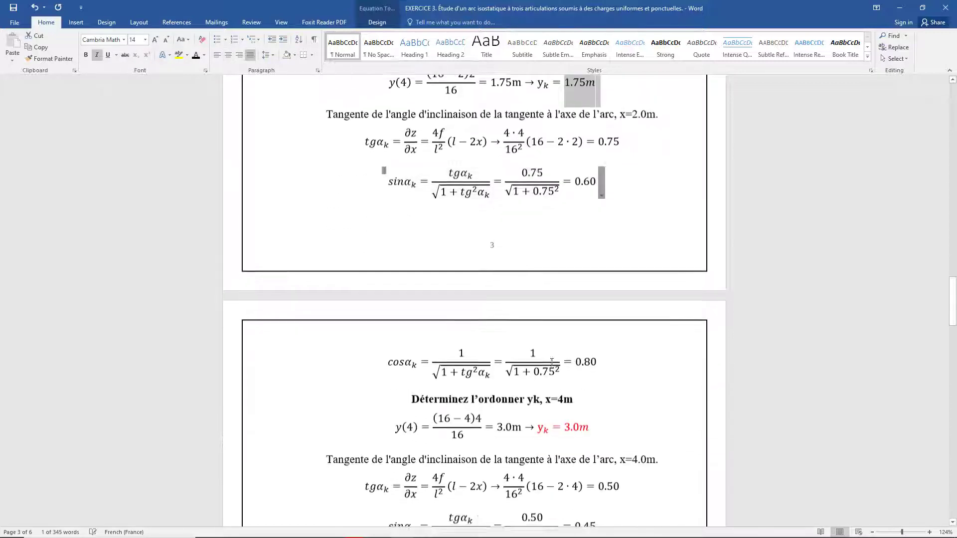
pyautogui.scroll(-15, 561, 376)
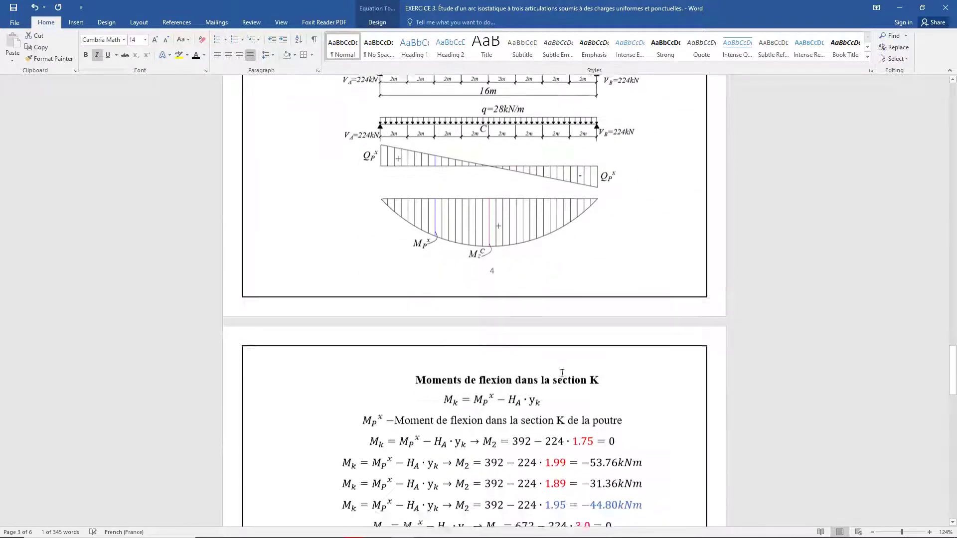
pyautogui.scroll(5, 562, 373)
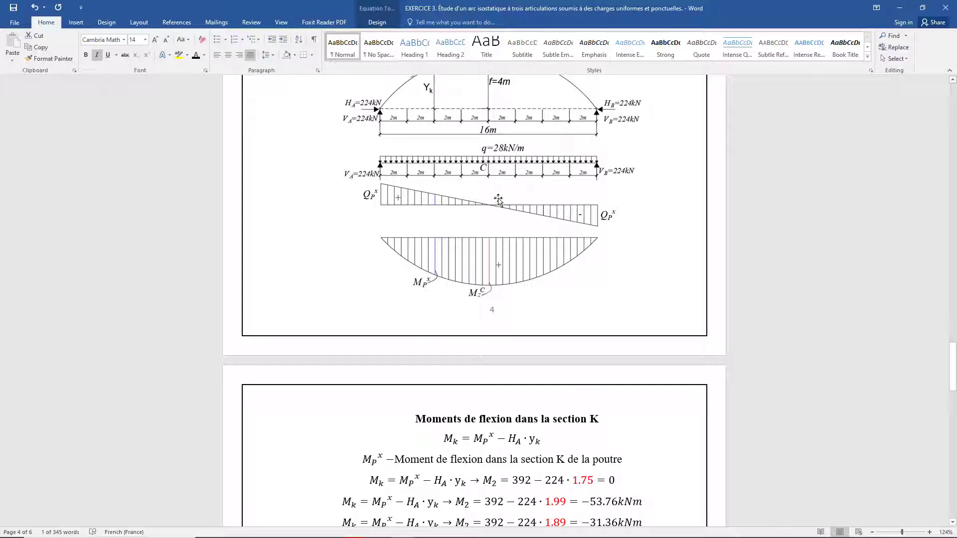
pyautogui.scroll(2, 485, 201)
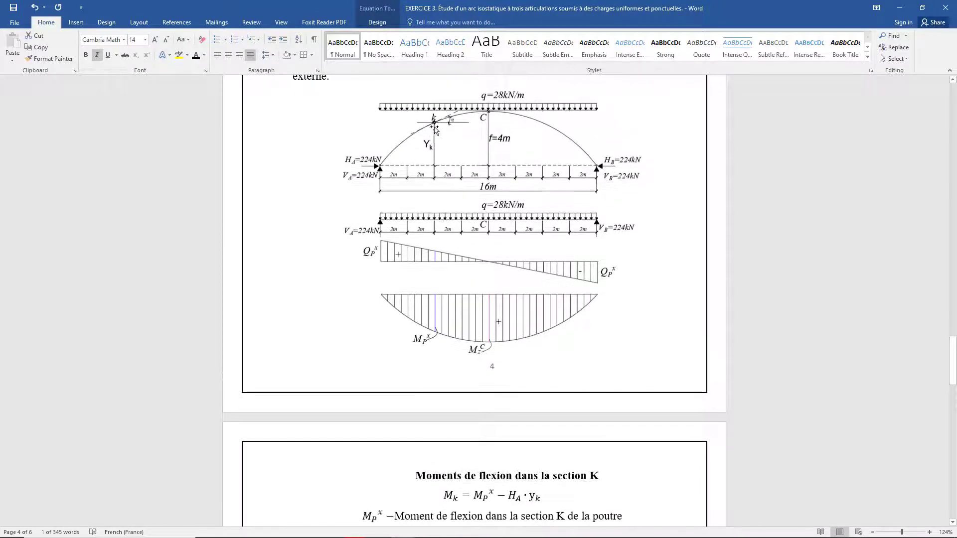
# Review the note's moment, shear and longitudinal force calculations for section K and return to the Fx diagrams in Robot Structural Analysis.
pyautogui.scroll(-20, 493, 245)
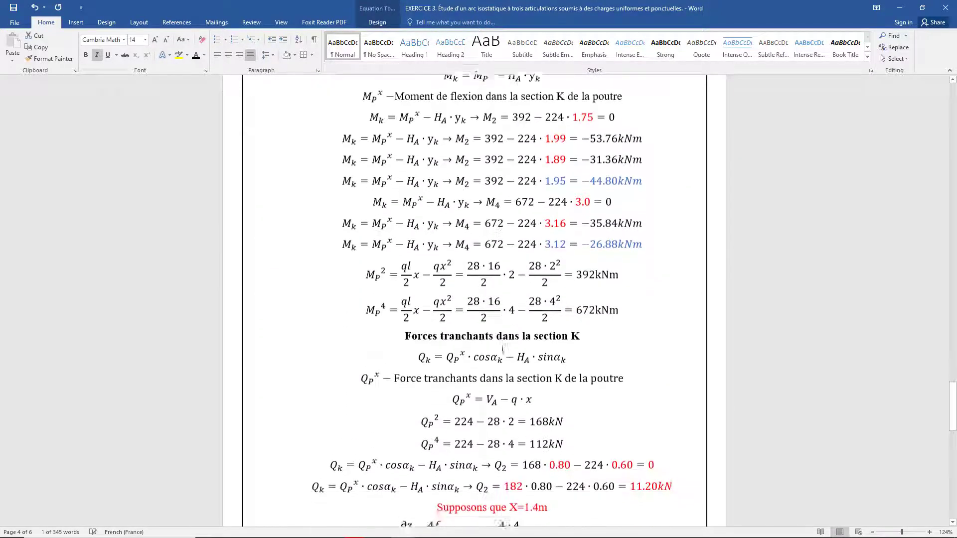
pyautogui.scroll(-6, 505, 351)
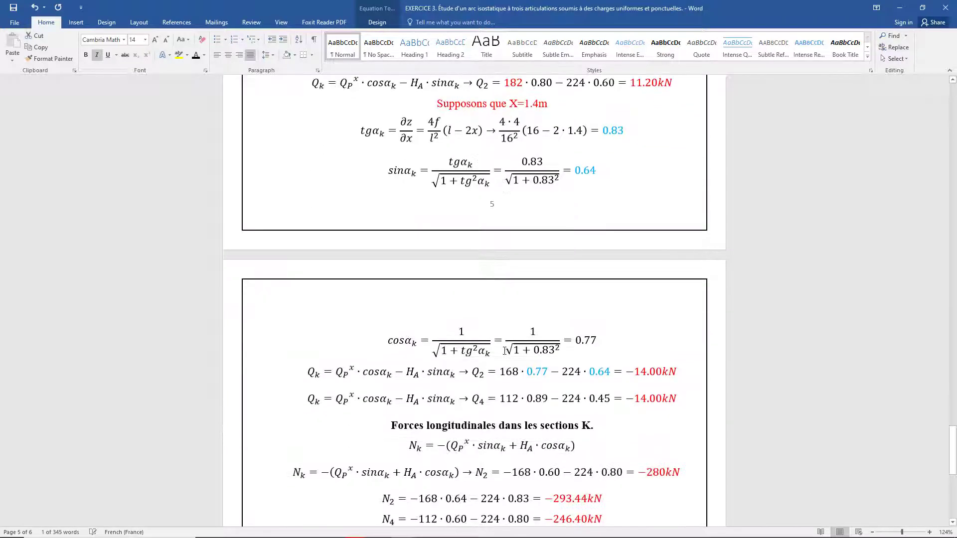
pyautogui.scroll(2, 514, 165)
pyautogui.scroll(-7, 500, 376)
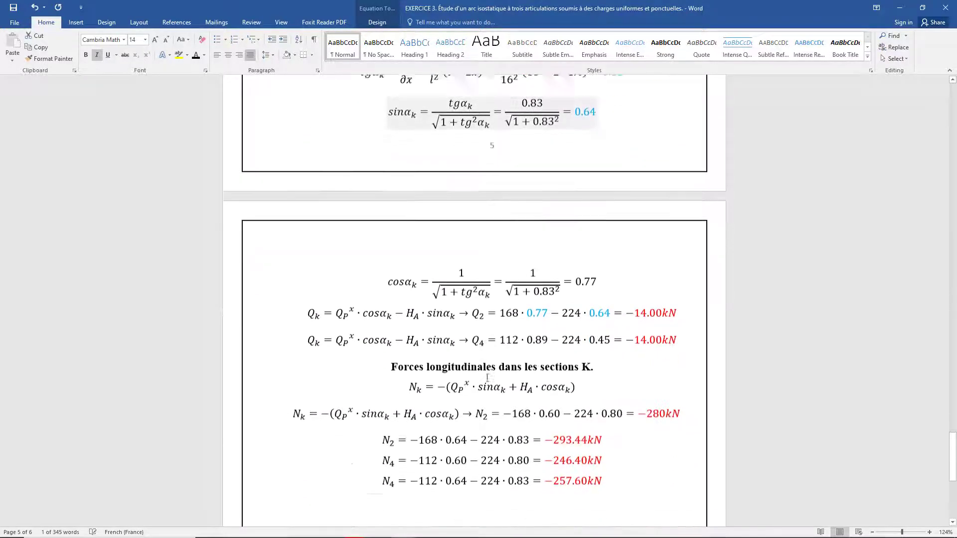
pyautogui.scroll(3, 499, 345)
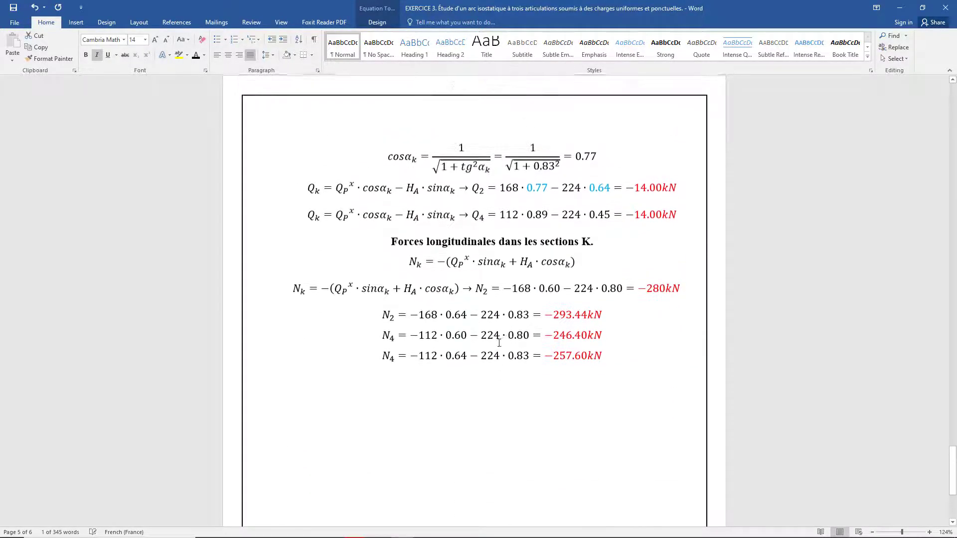
pyautogui.click(900, 8)
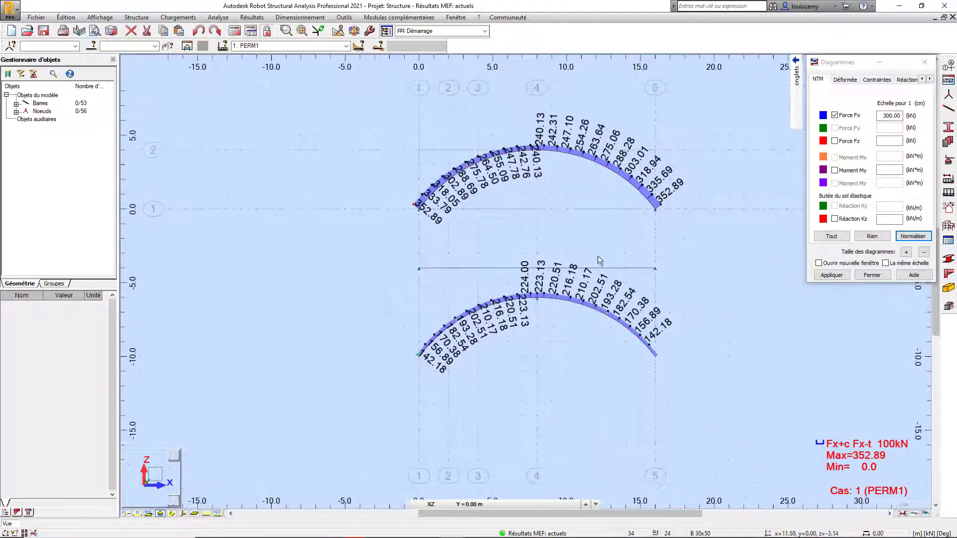